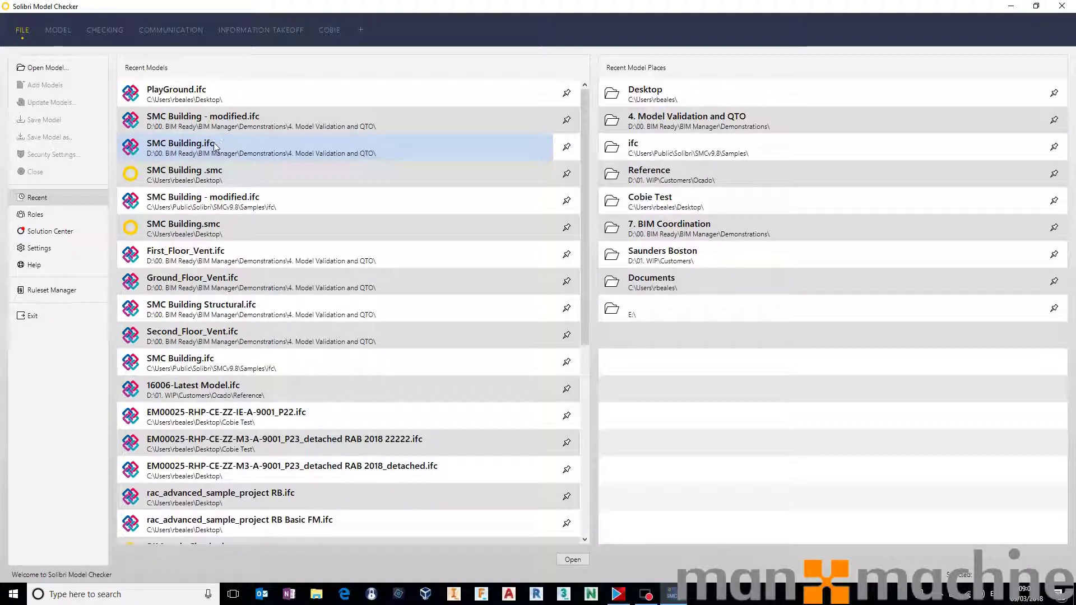
# - Open SMC Building.ifc from recent files as an Architectural model and orbit it in 3D
pyautogui.click(201, 147)
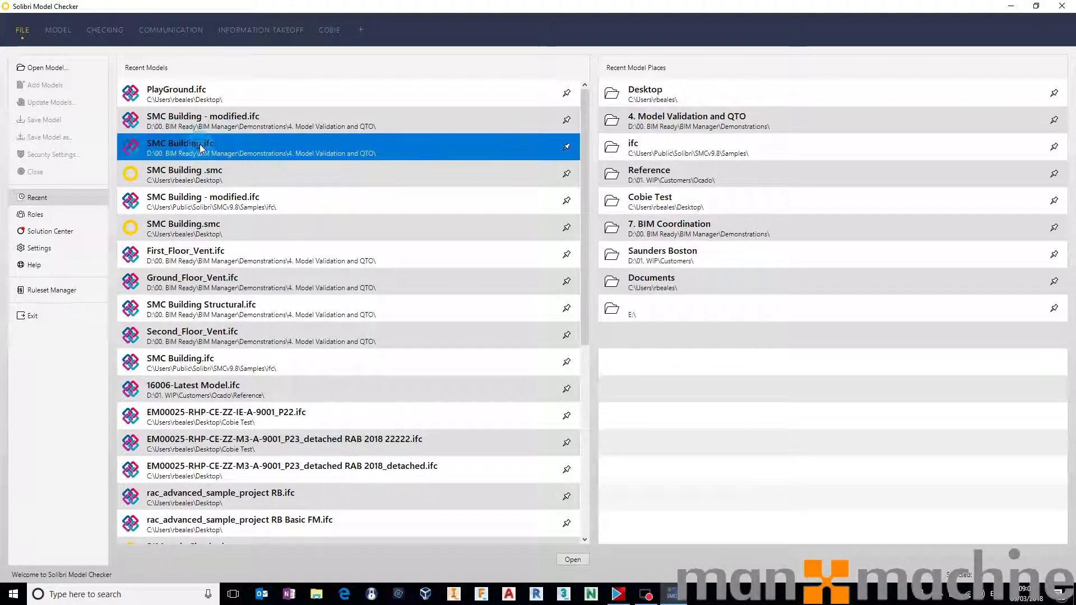
pyautogui.click(571, 560)
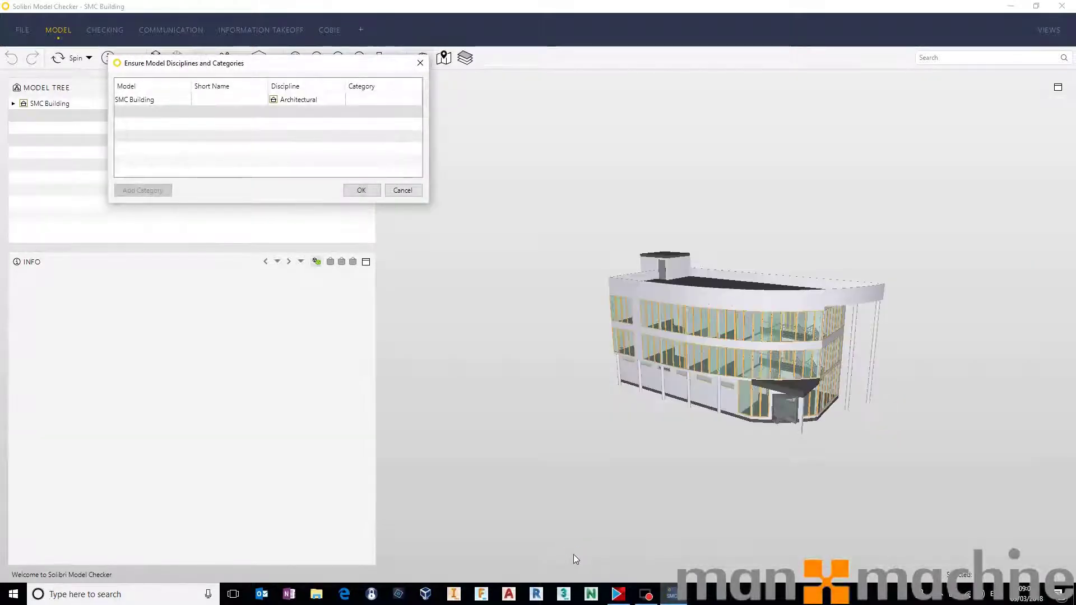
pyautogui.click(361, 190)
pyautogui.moveTo(736, 304); pyautogui.dragTo(695, 453)
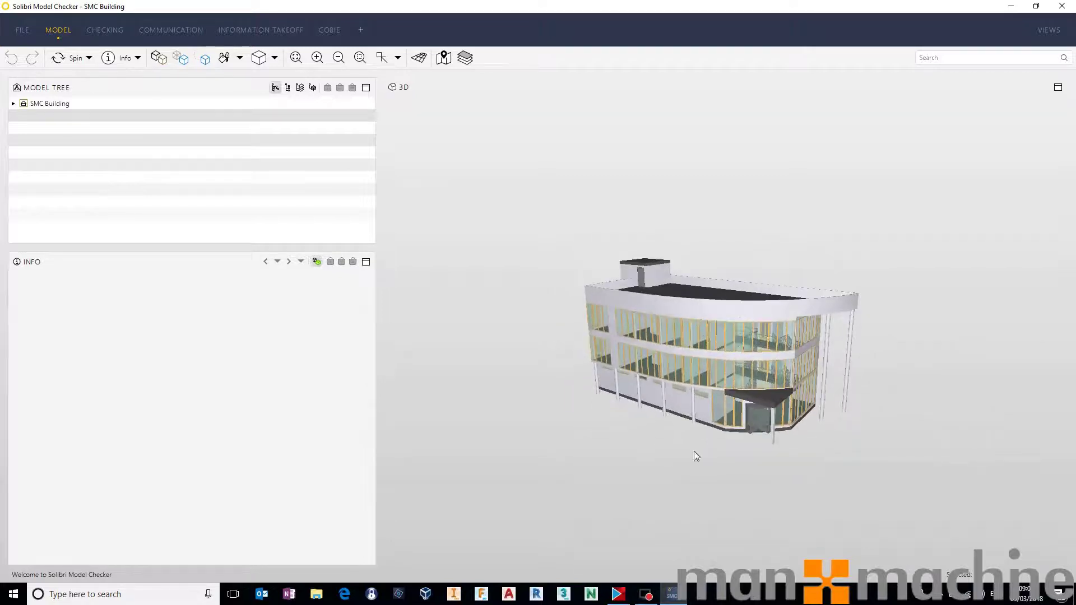
# - Add the First, Ground and Second Floor Vent models and SMC Building Structural with their default disciplines
pyautogui.rightClick(125, 141)
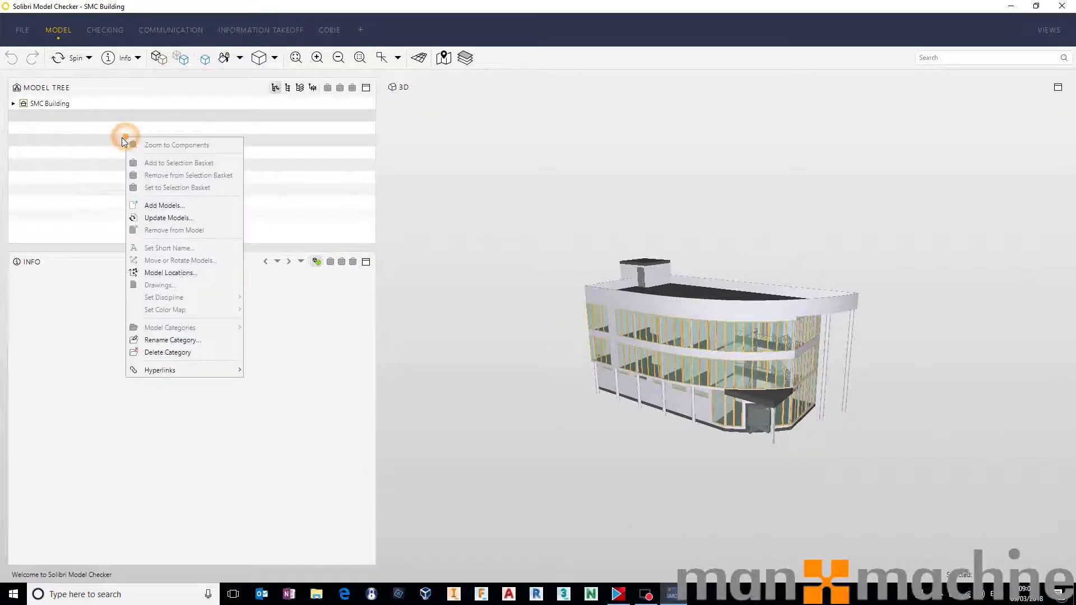
pyautogui.click(159, 207)
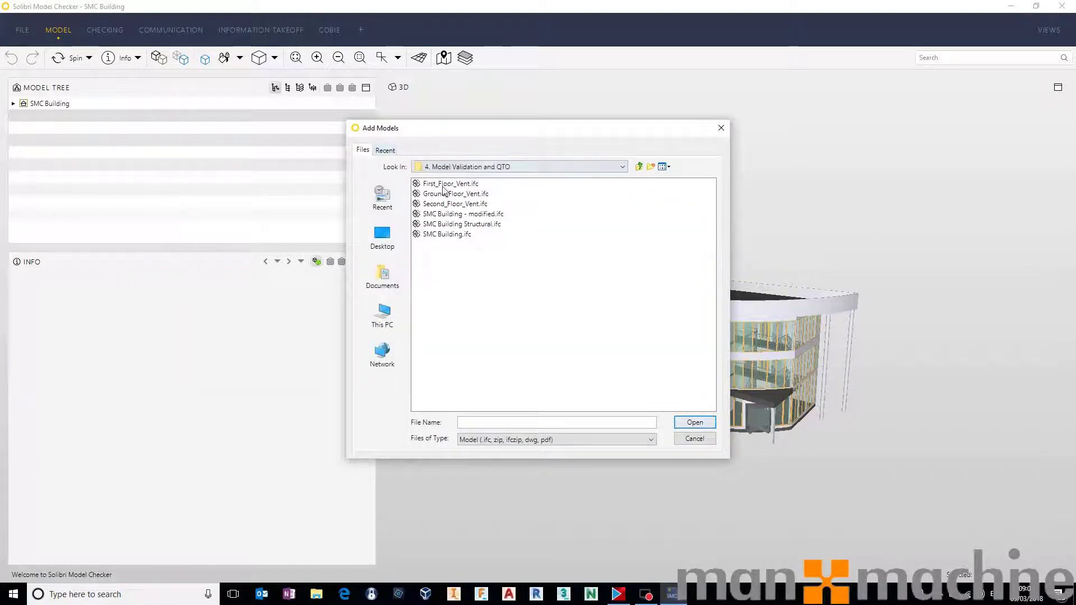
pyautogui.click(466, 225)
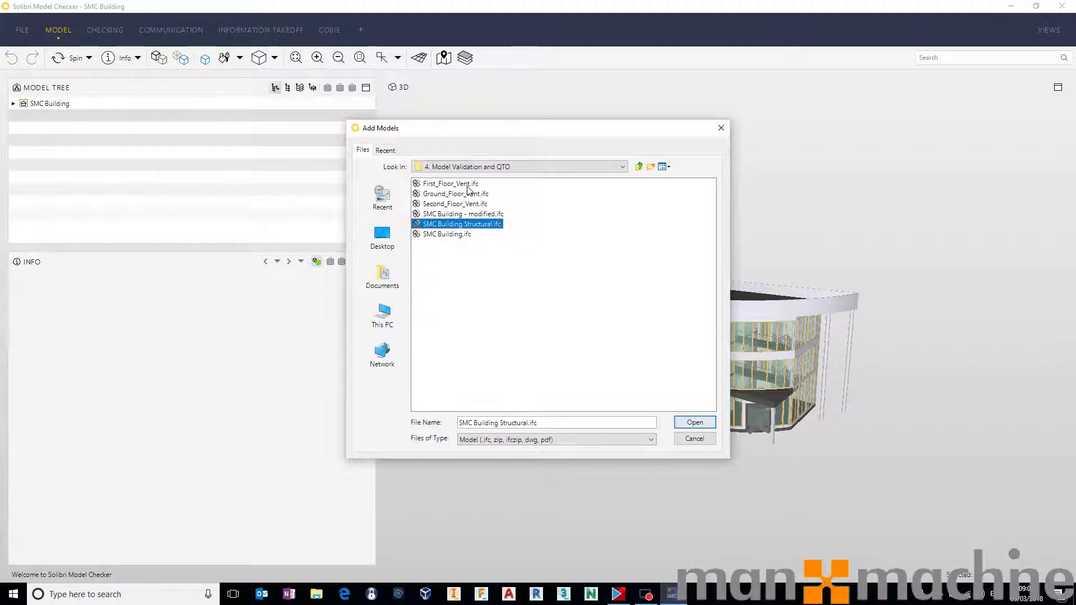
pyautogui.keyDown('ctrl'); pyautogui.click(470, 185); pyautogui.keyUp('ctrl')
pyautogui.keyDown('ctrl'); pyautogui.click(470, 195); pyautogui.keyUp('ctrl')
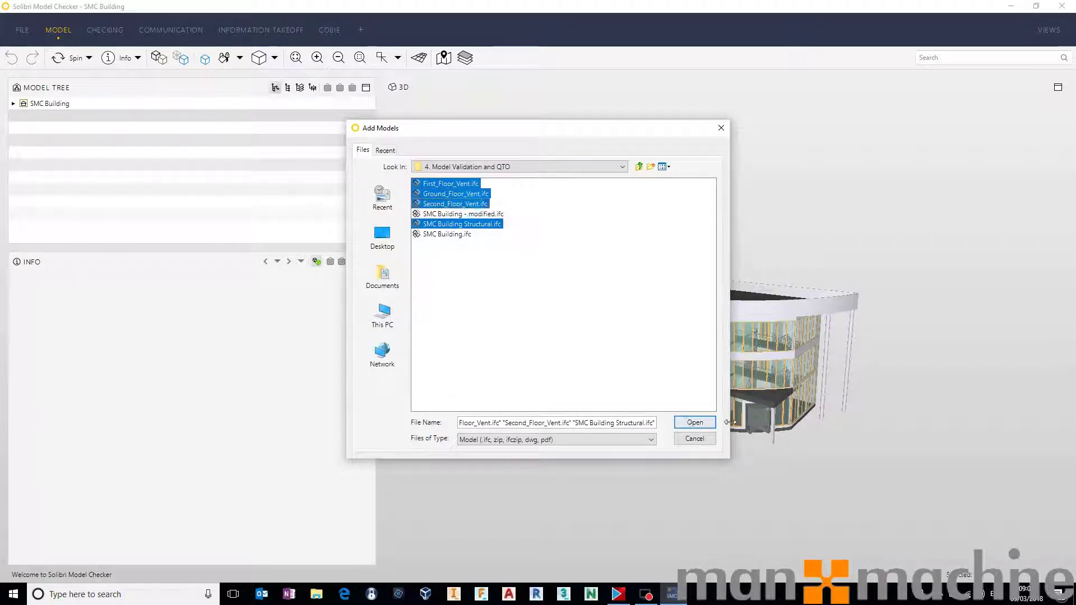
pyautogui.click(695, 423)
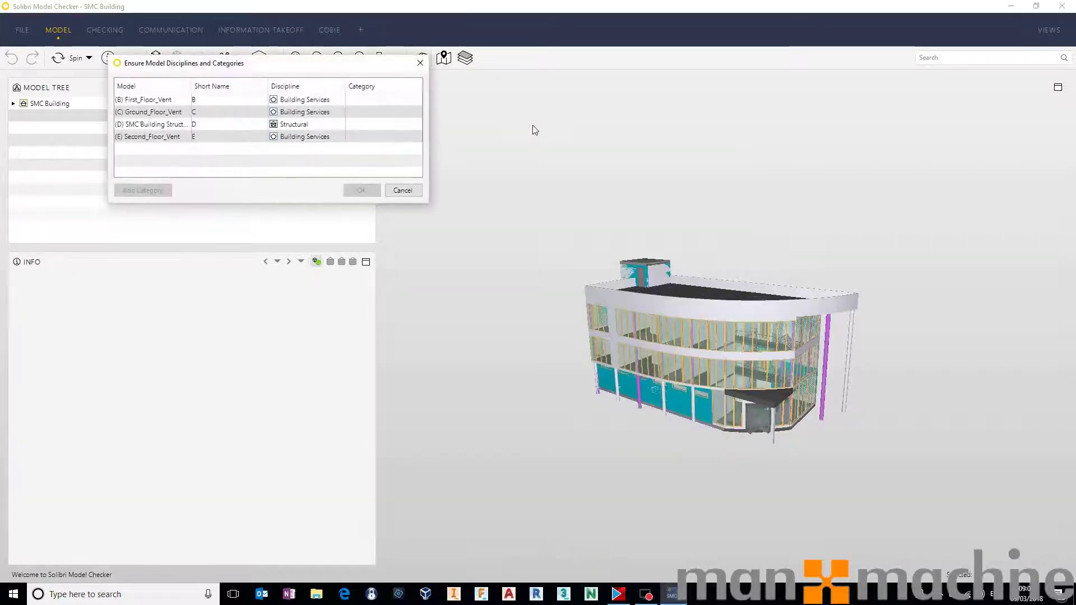
pyautogui.click(363, 190)
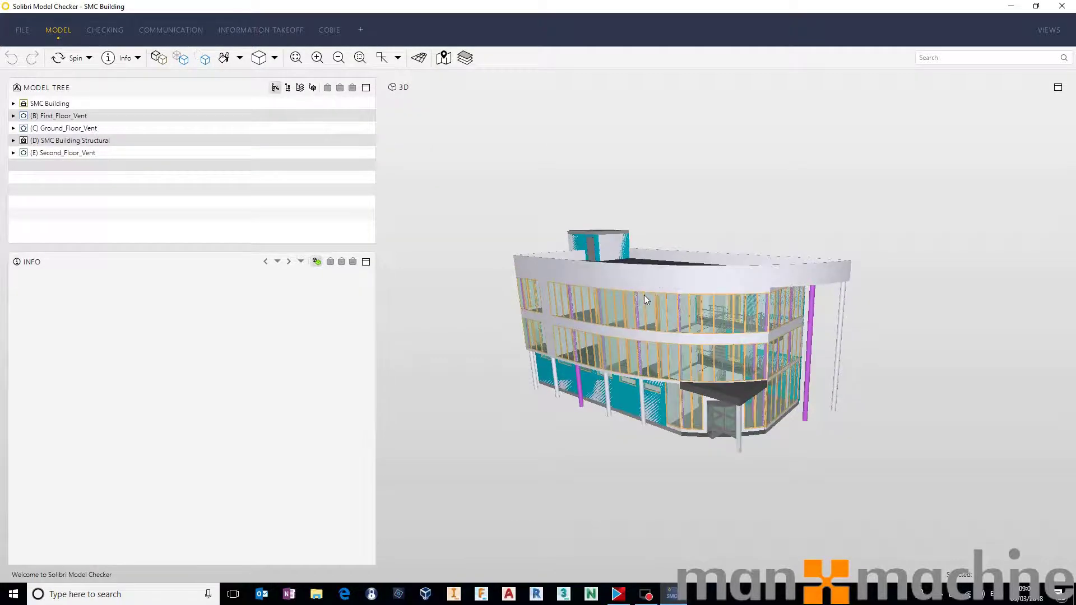
pyautogui.moveTo(652, 291)
pyautogui.mouseDown()
pyautogui.moveTo(654, 313)
pyautogui.moveTo(648, 288)
pyautogui.moveTo(667, 308)
pyautogui.moveTo(682, 231)
pyautogui.mouseUp()
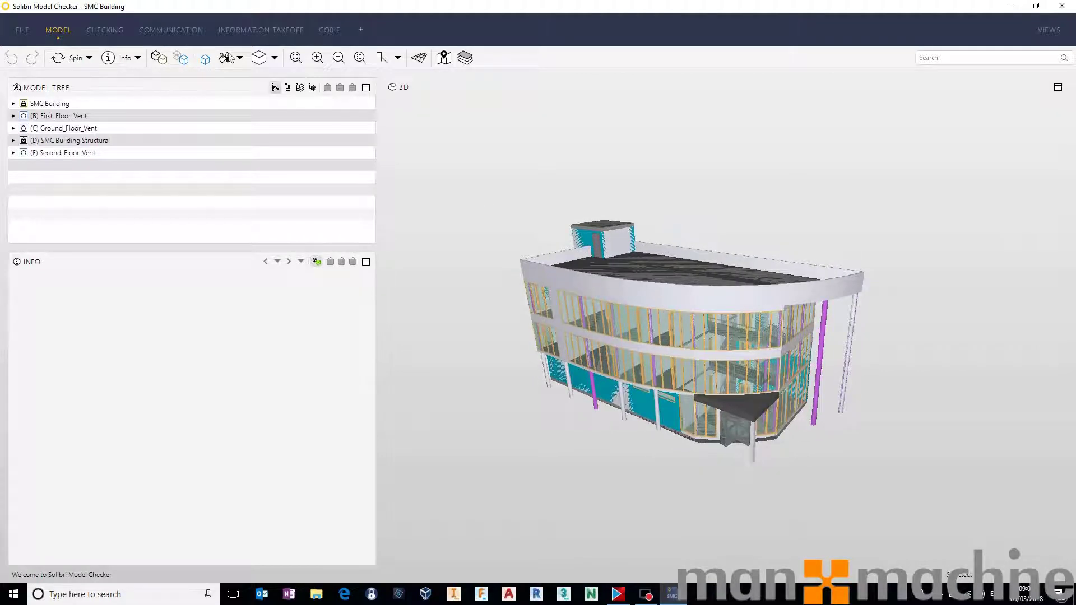
# - In Checking, choose the BIM Validation - Architectural role and proceed to ruleset selection
pyautogui.click(106, 30)
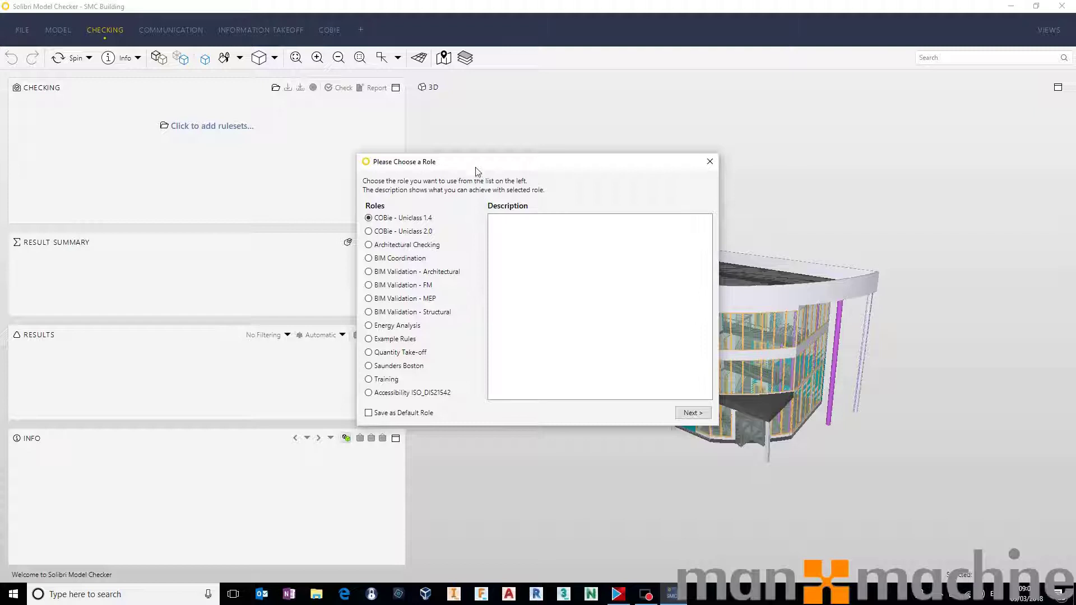
pyautogui.moveTo(482, 168); pyautogui.dragTo(443, 169)
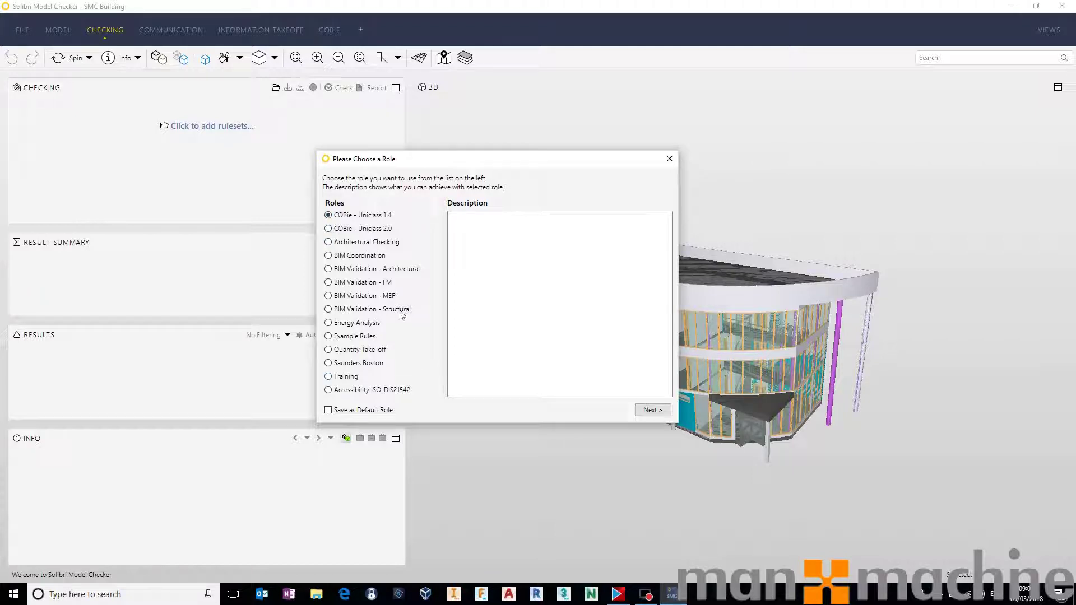
pyautogui.click(378, 271)
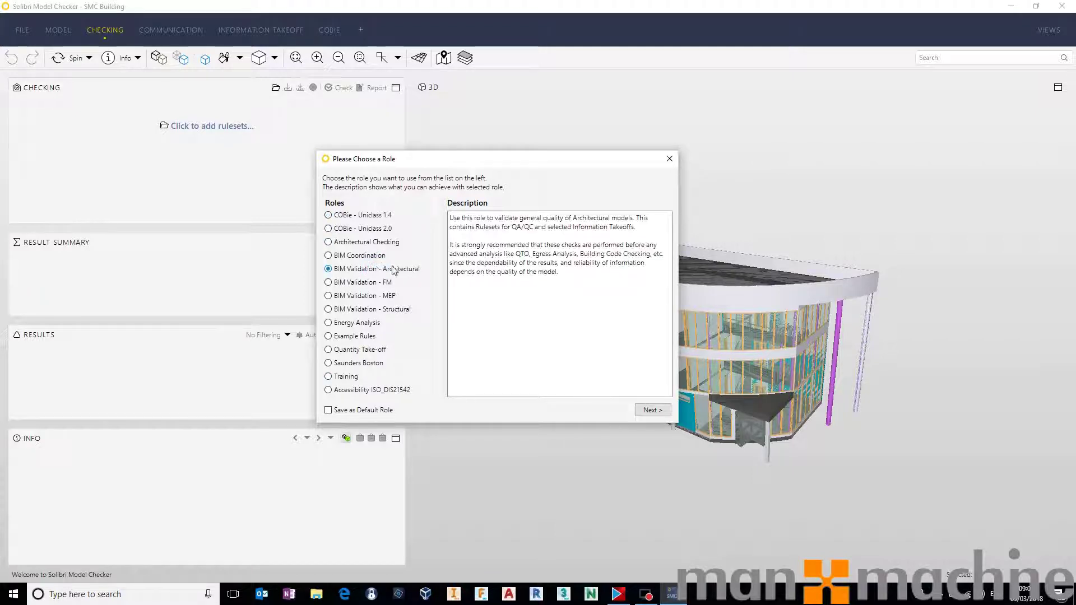
pyautogui.click(376, 260)
pyautogui.click(401, 271)
pyautogui.click(660, 414)
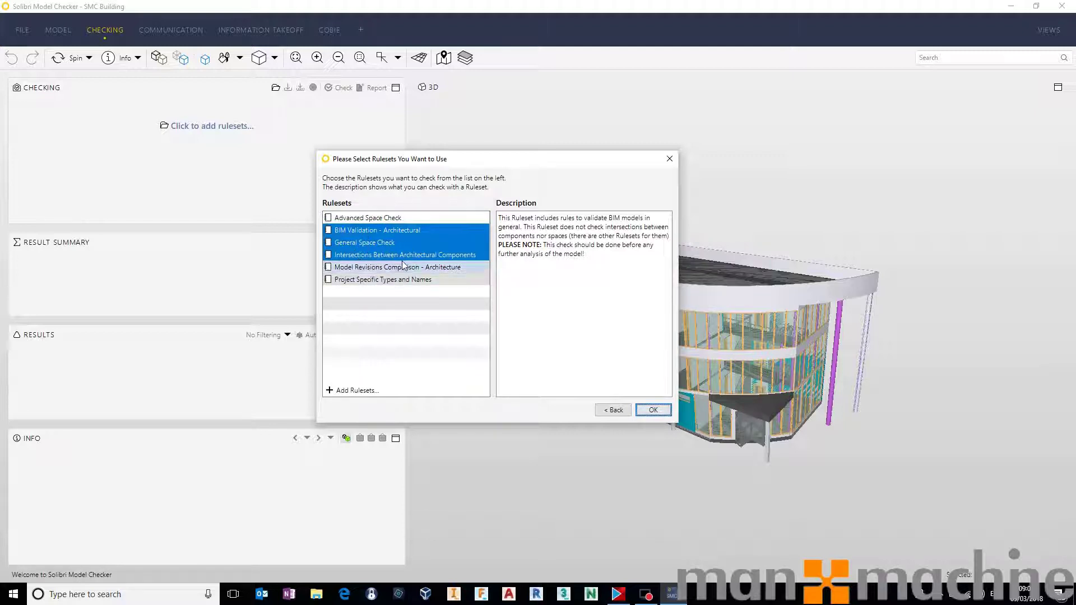
# - Select the architectural intersections ruleset and load the three MEP intersection rulesets from MEP Rules
pyautogui.click(360, 257)
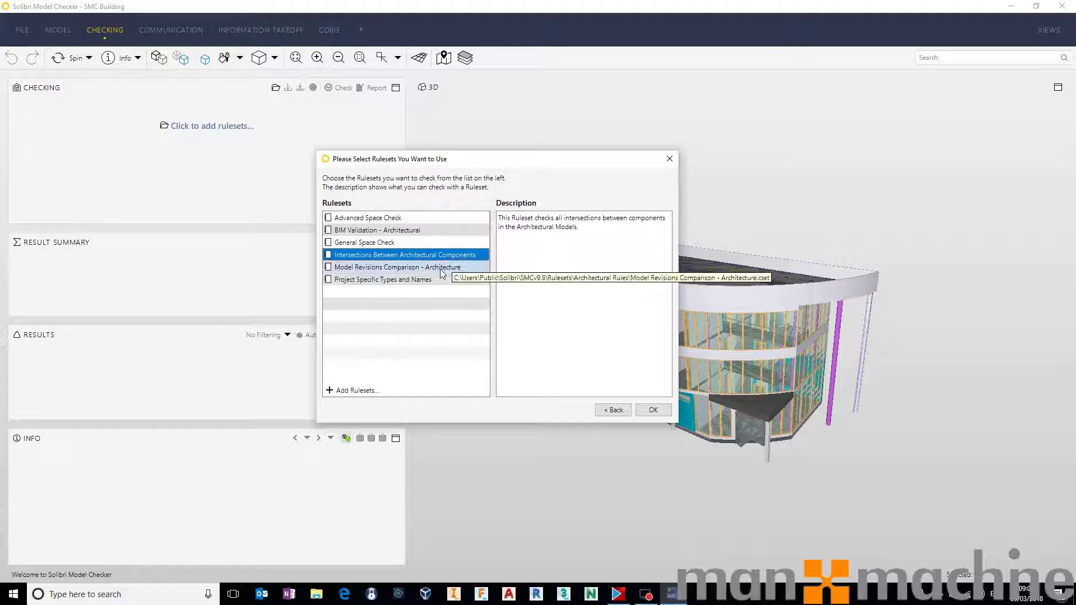
pyautogui.click(354, 393)
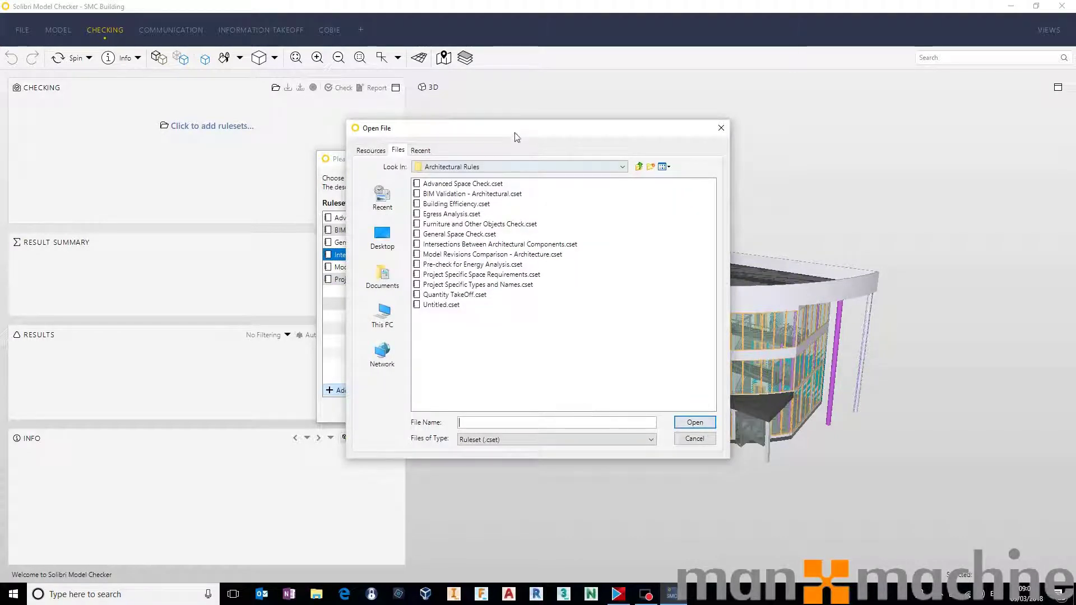
pyautogui.moveTo(511, 131); pyautogui.dragTo(629, 136)
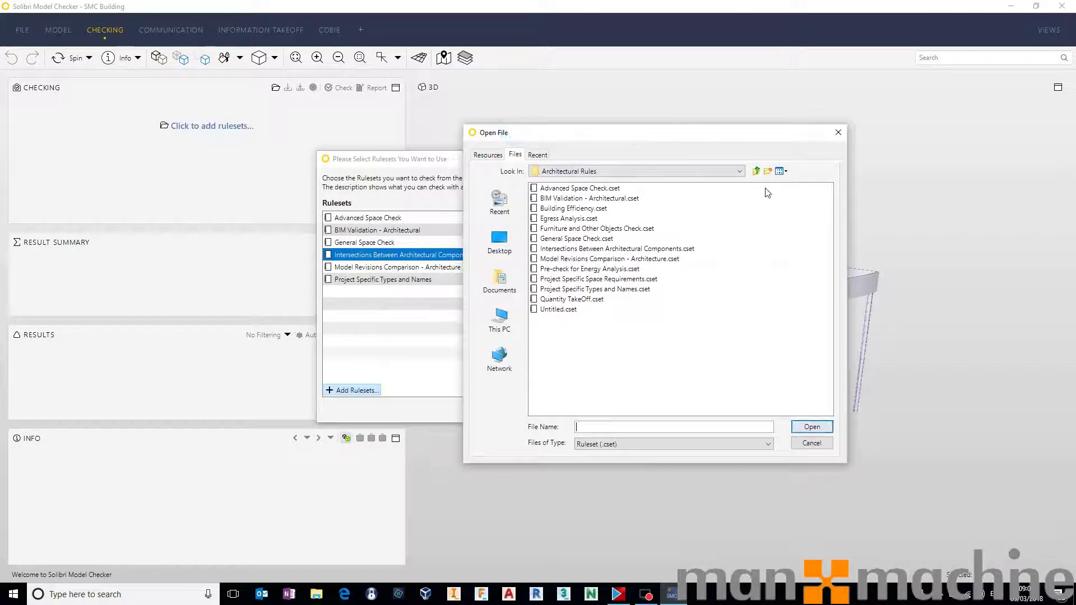
pyautogui.click(756, 171)
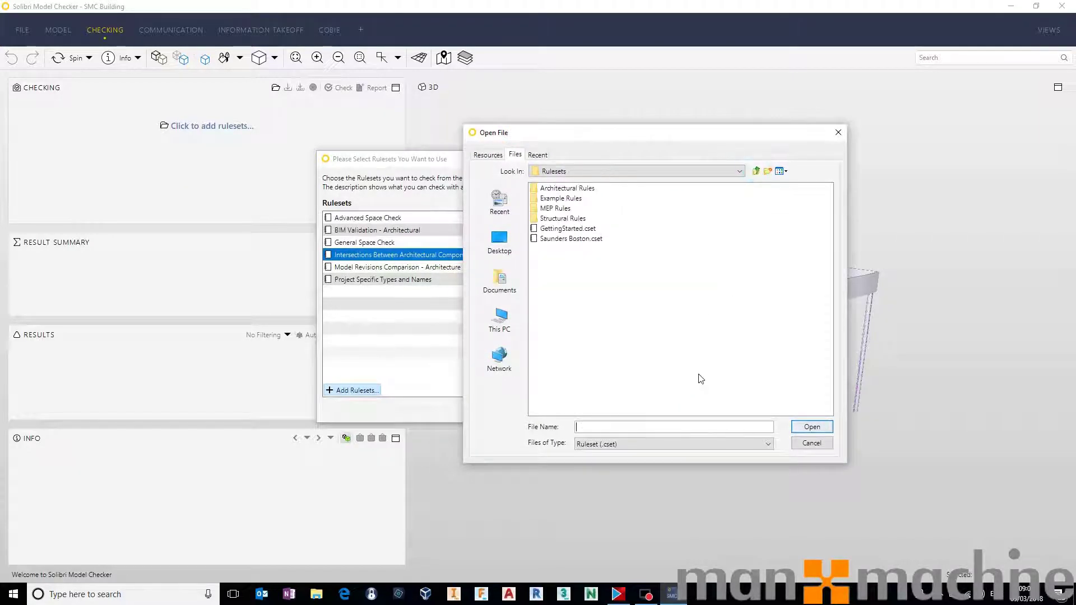
pyautogui.doubleClick(561, 208)
pyautogui.click(598, 208)
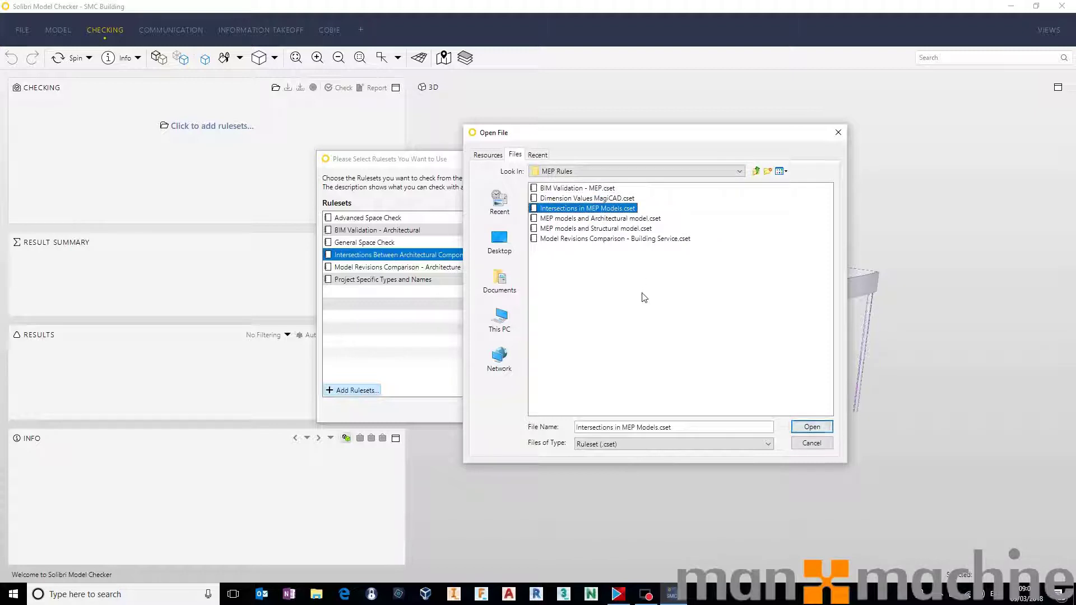
pyautogui.keyDown('ctrl'); pyautogui.click(574, 229); pyautogui.keyUp('ctrl')
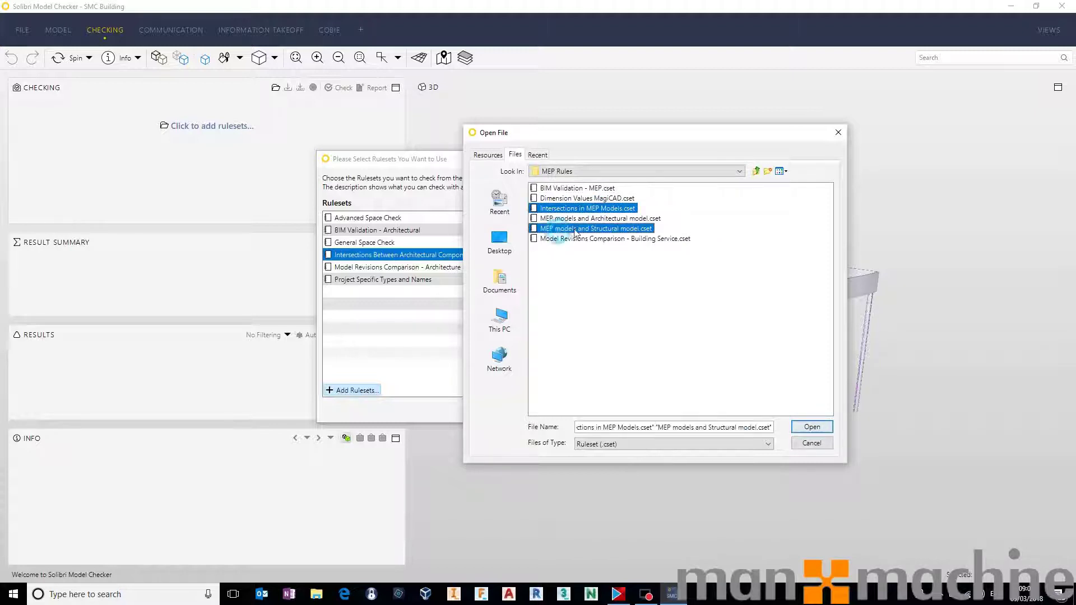
pyautogui.keyDown('ctrl'); pyautogui.click(607, 220); pyautogui.keyUp('ctrl')
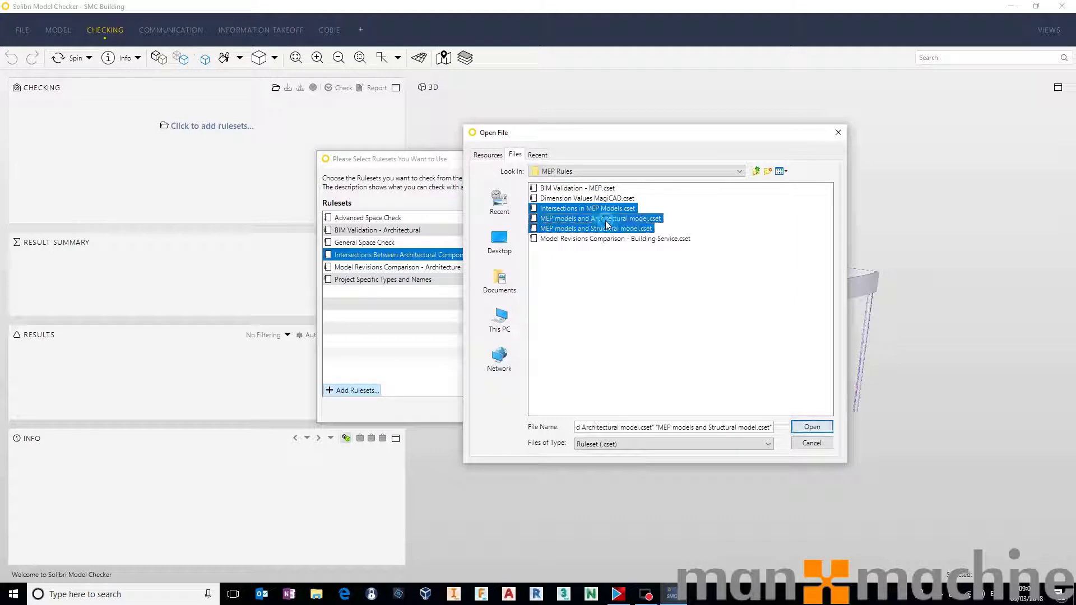
pyautogui.click(812, 428)
# - Load Intersections Between Structural Components from the Structural Rules folder
pyautogui.click(342, 393)
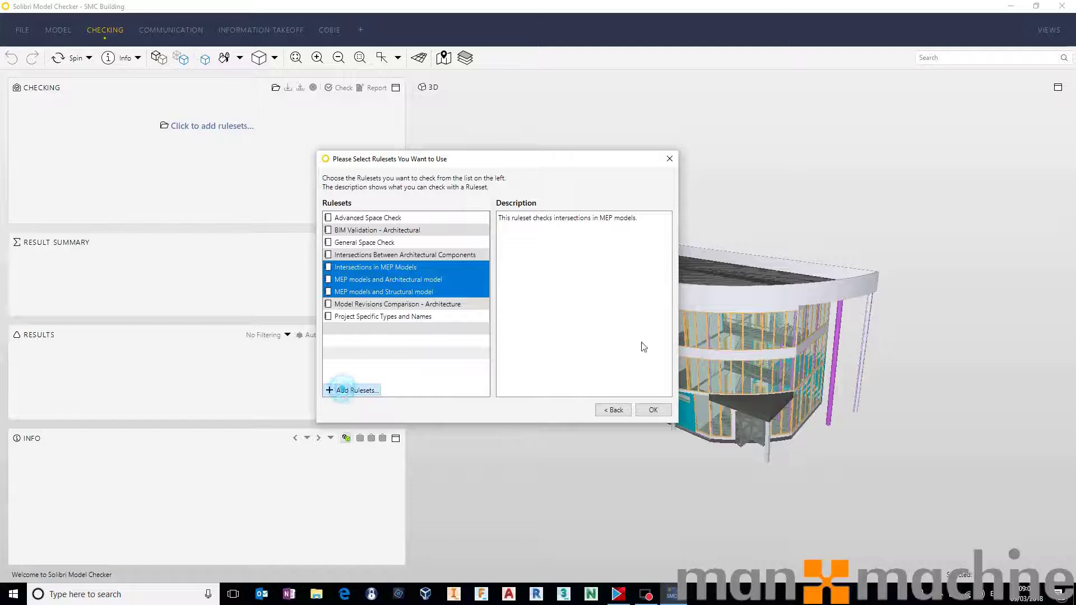
pyautogui.click(640, 166)
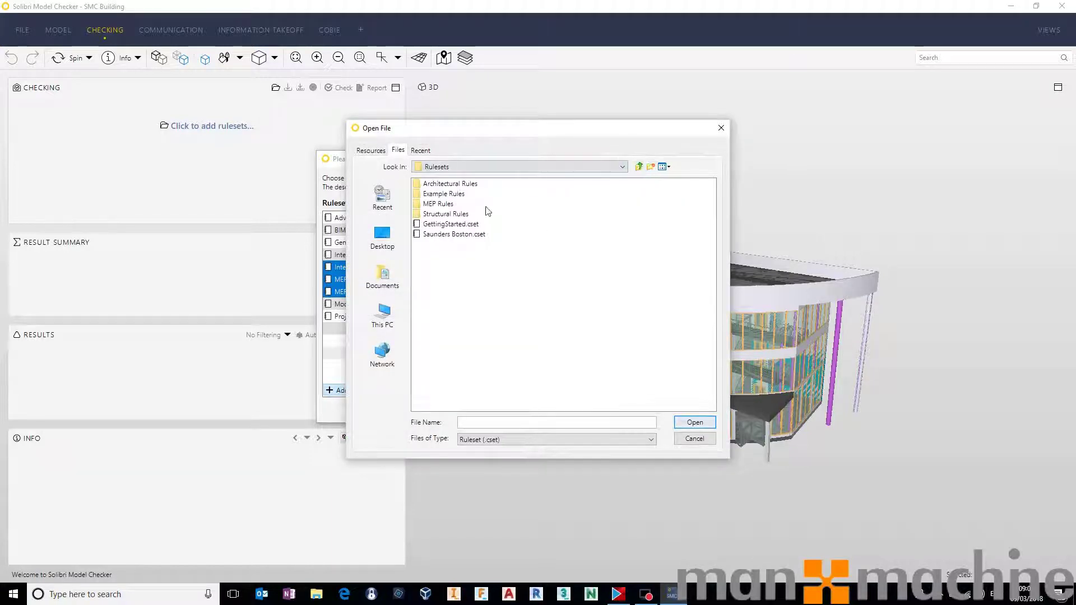
pyautogui.doubleClick(445, 214)
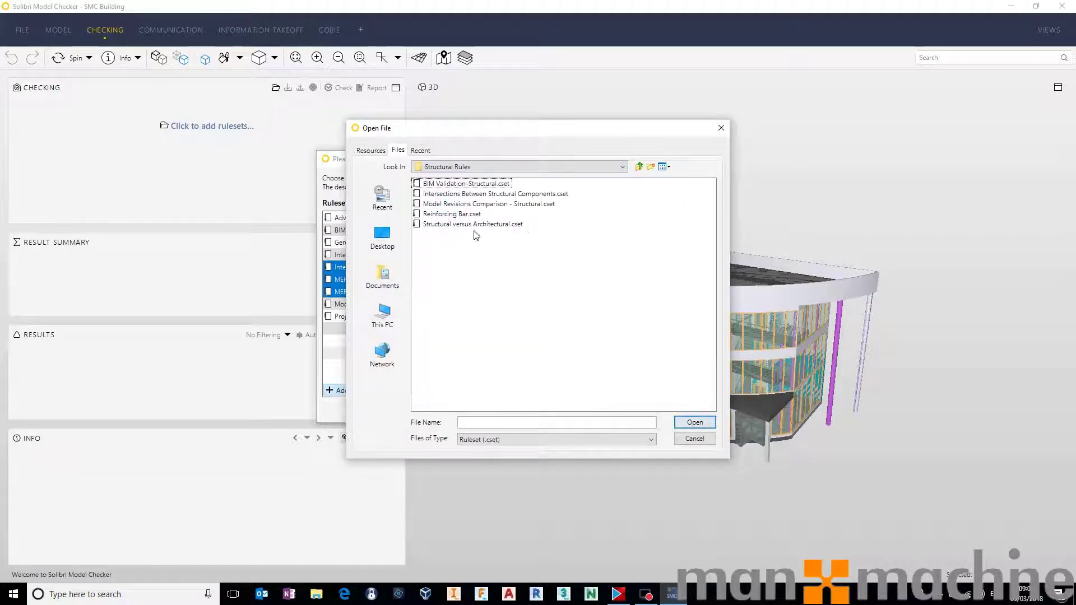
pyautogui.click(526, 194)
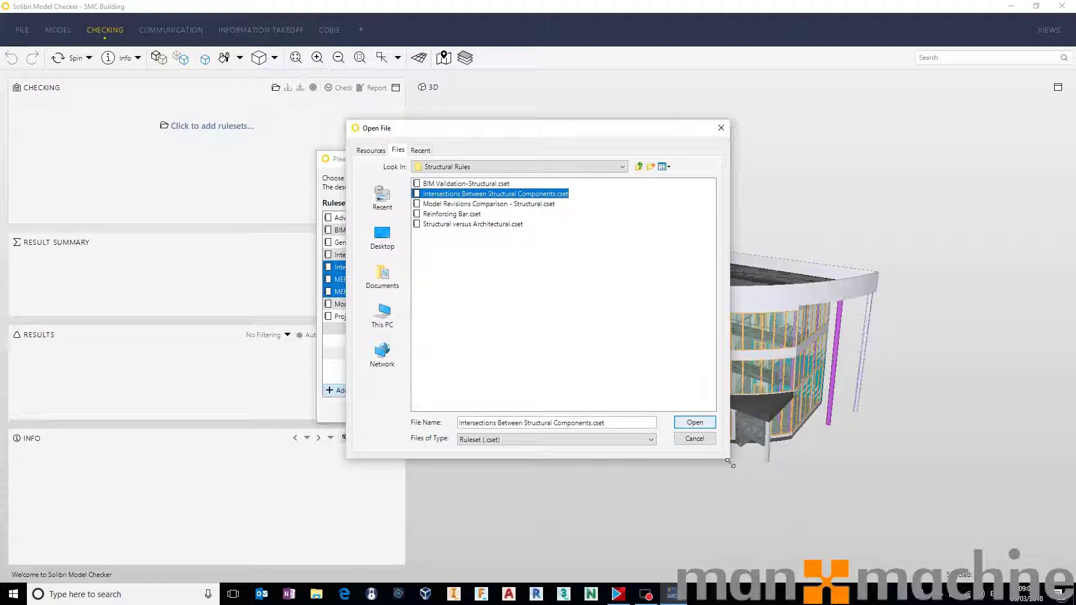
pyautogui.click(695, 422)
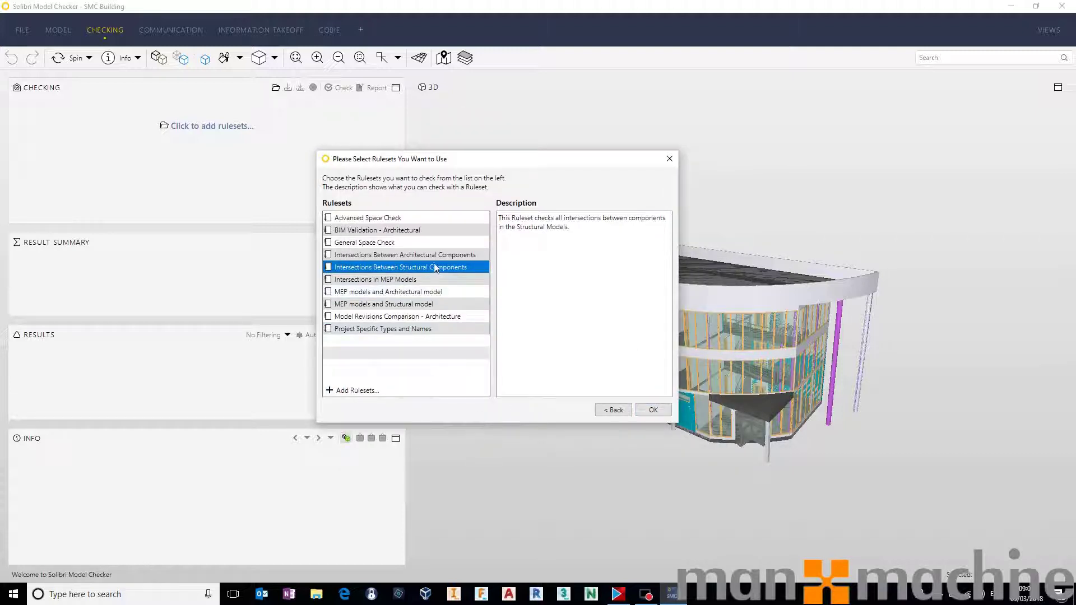
# - Multi-select all five intersection rulesets together
pyautogui.moveTo(429, 254); pyautogui.dragTo(426, 279)
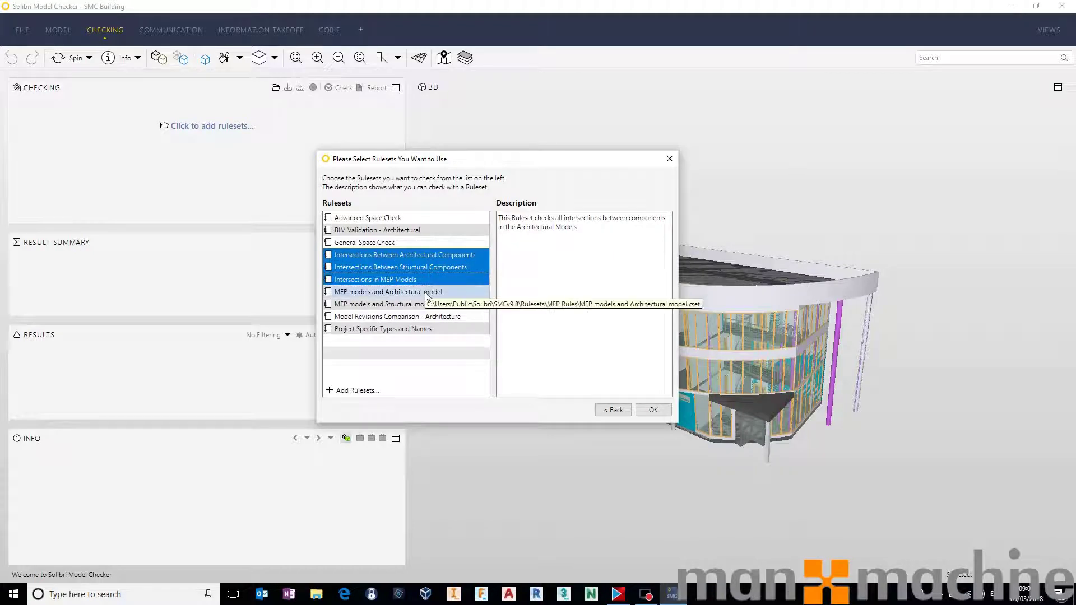
pyautogui.keyDown('ctrl'); pyautogui.click(426, 292); pyautogui.keyUp('ctrl')
pyautogui.keyDown('ctrl'); pyautogui.click(422, 305); pyautogui.keyUp('ctrl')
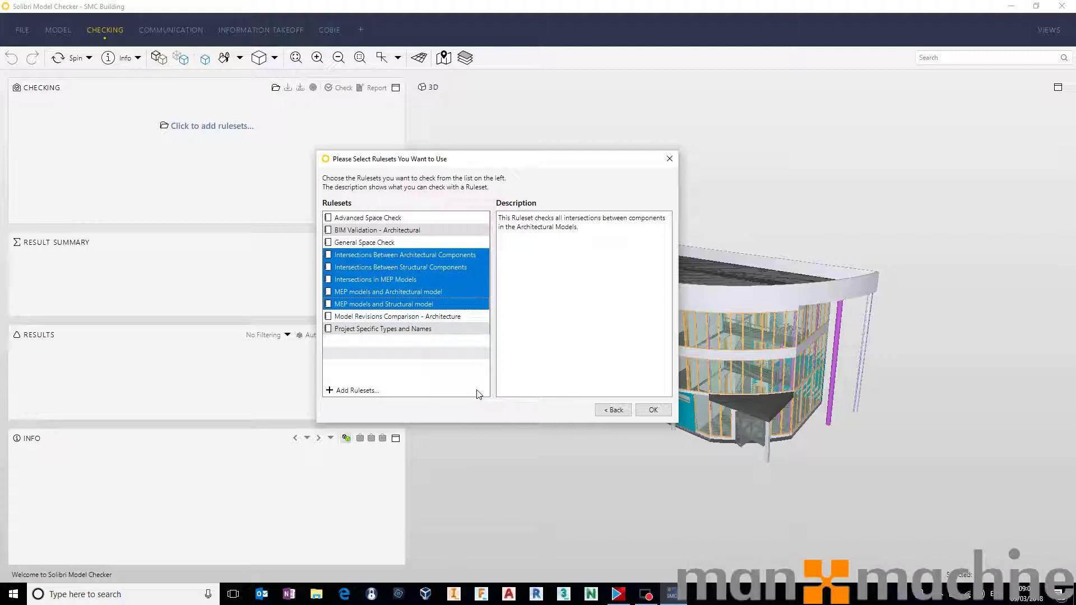
# - Confirm the five rulesets, dismiss the To-Do note and enlarge the ruleset tree
pyautogui.click(655, 409)
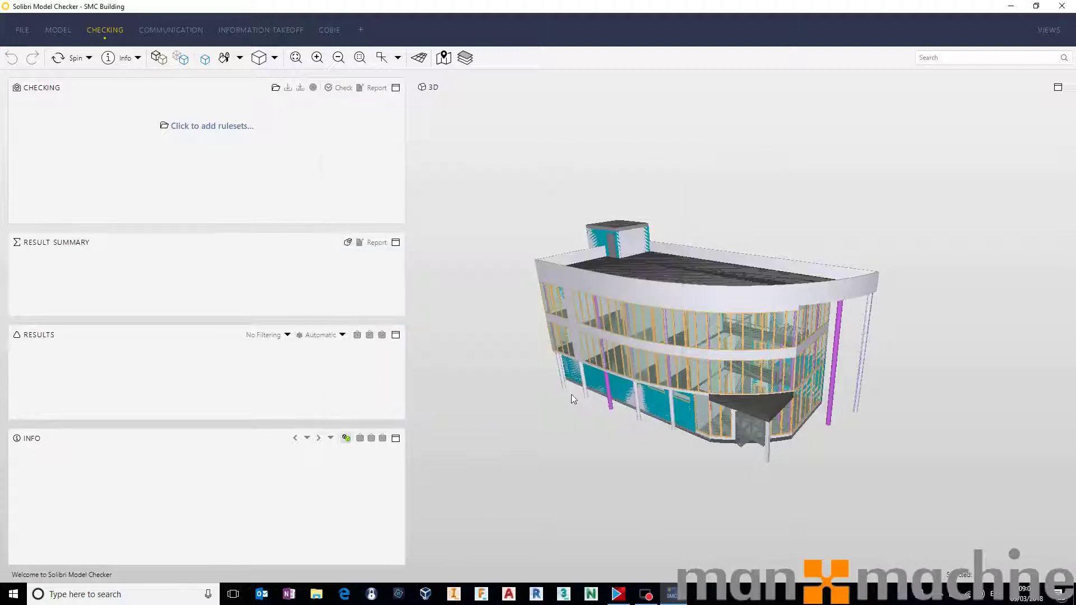
pyautogui.moveTo(132, 68); pyautogui.dragTo(461, 103)
pyautogui.click(586, 96)
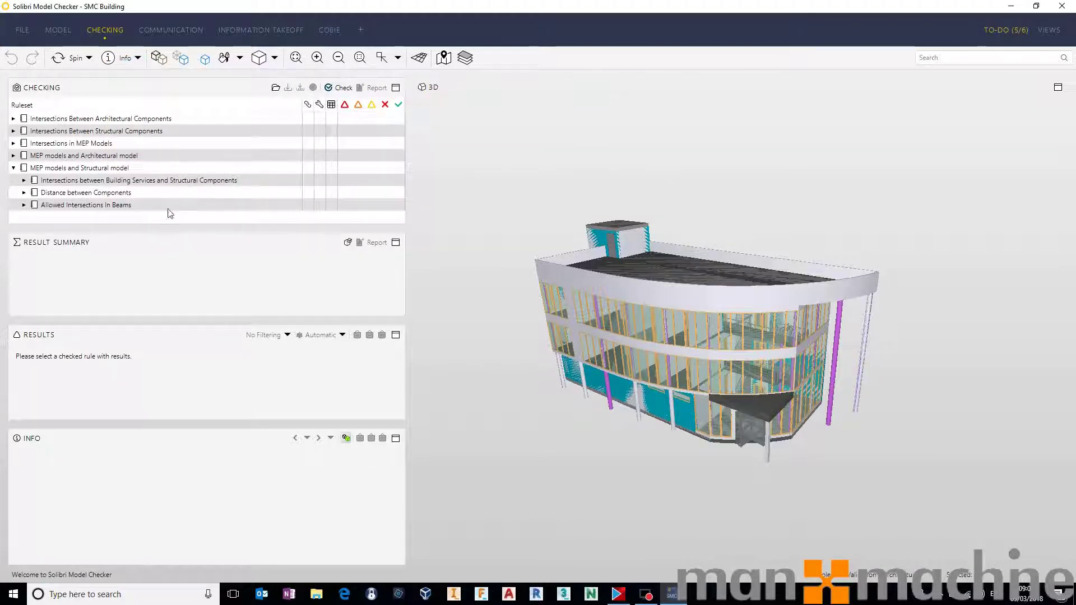
pyautogui.moveTo(171, 224); pyautogui.dragTo(174, 256)
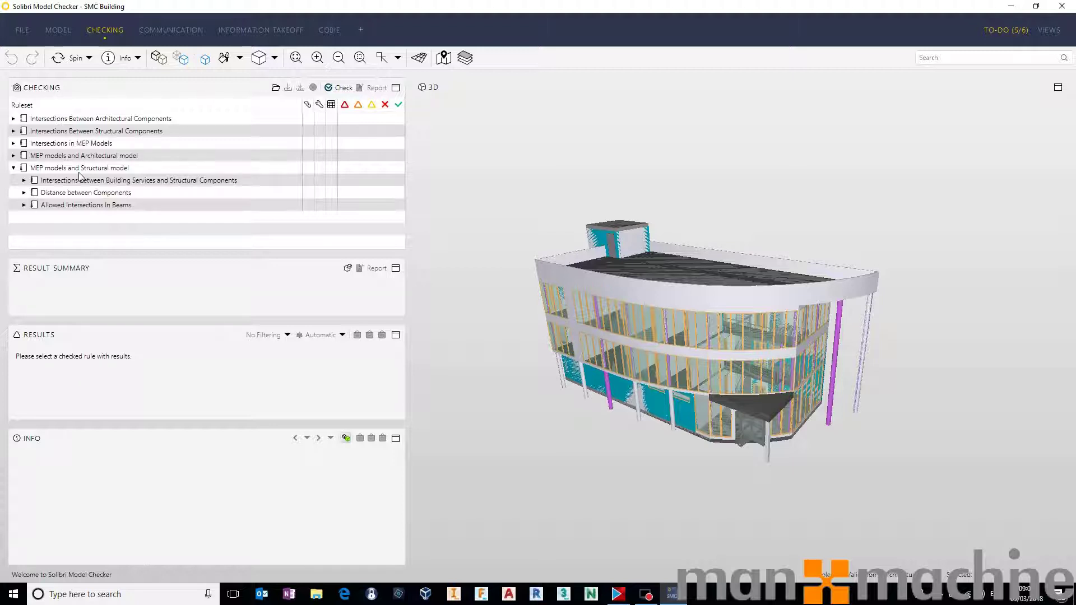
# - Expand Intersections Between Architectural Components > Same Kind of Components and select Wall - Wall Intersections
pyautogui.click(14, 169)
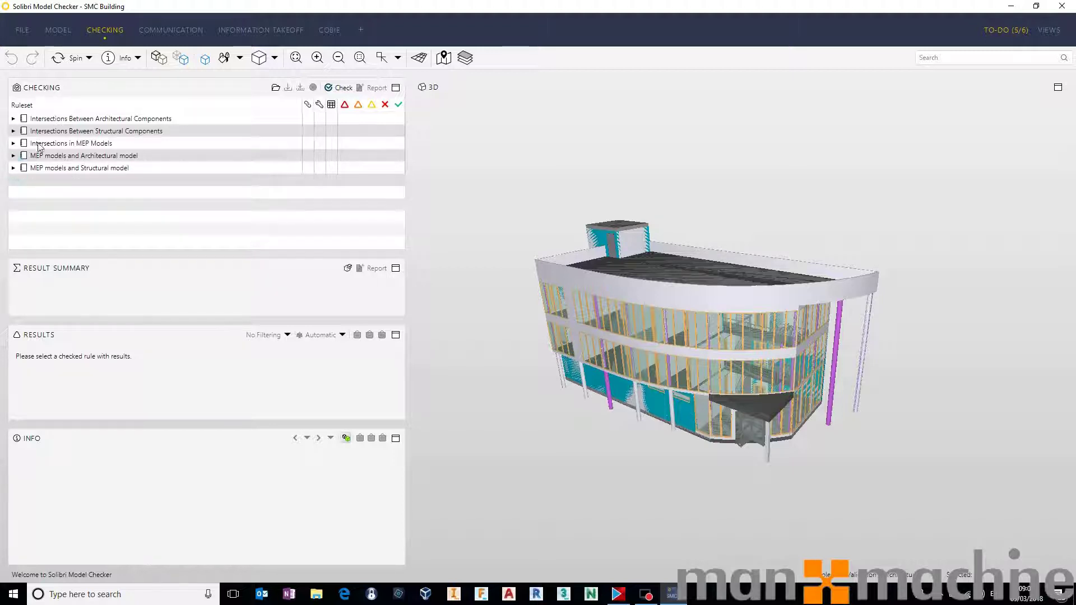
pyautogui.click(59, 119)
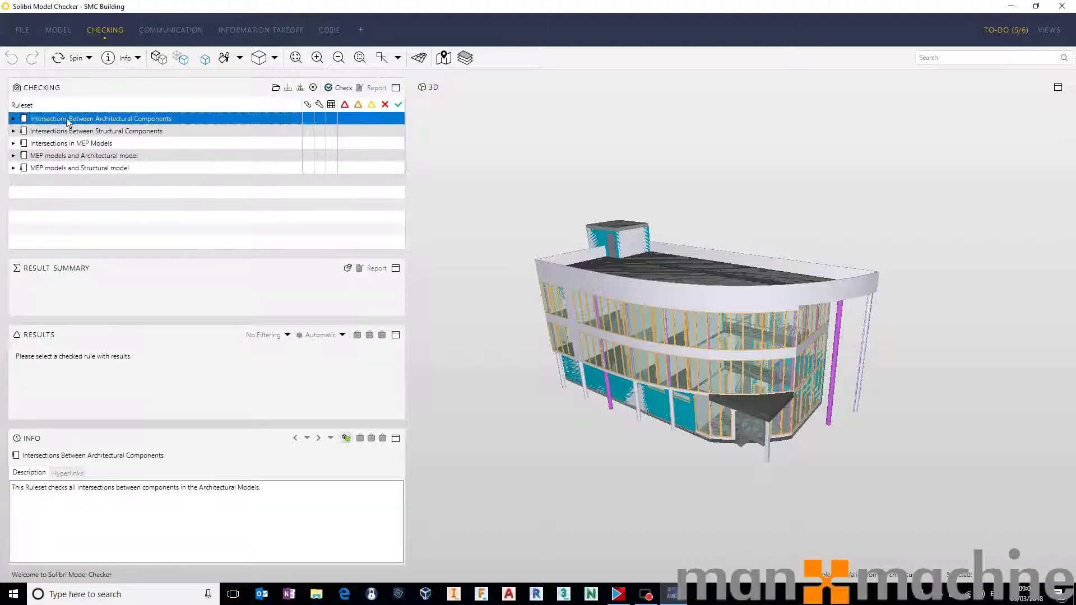
pyautogui.click(14, 119)
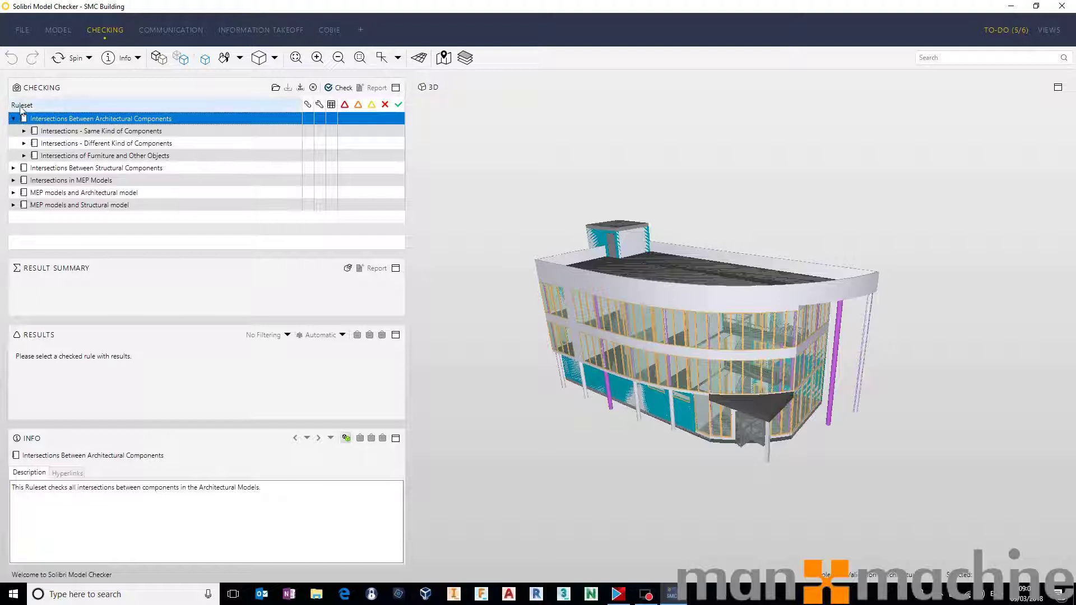
pyautogui.click(31, 133)
pyautogui.click(24, 132)
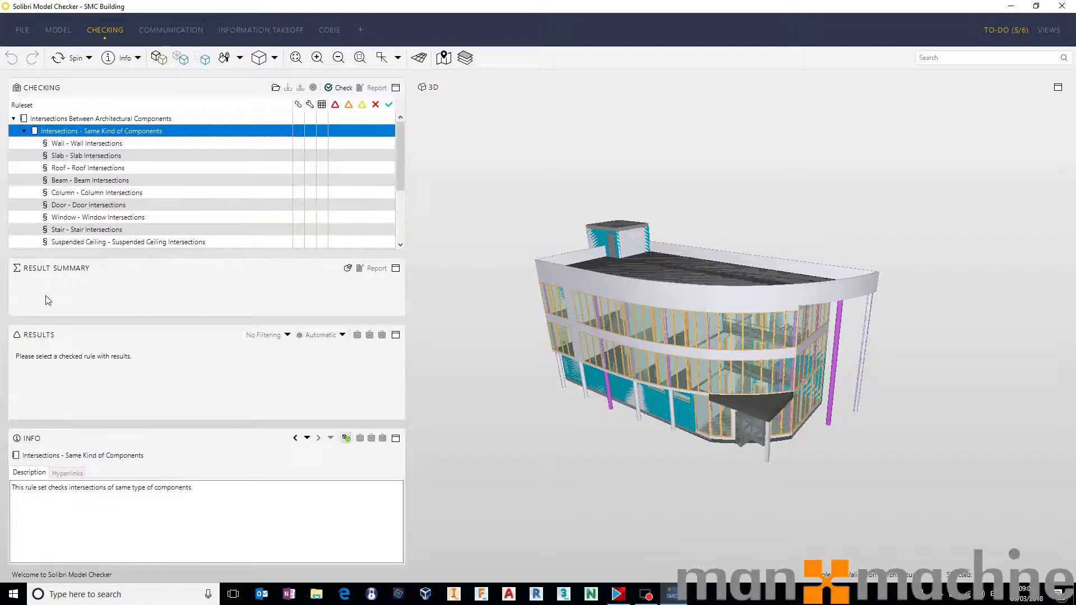
pyautogui.click(84, 145)
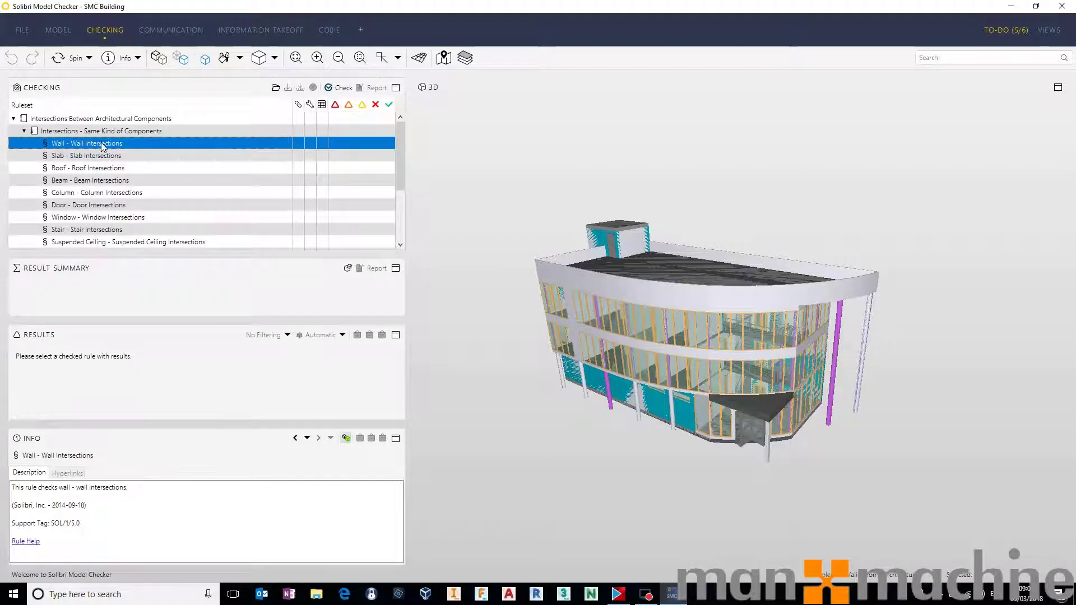
# - Open Wall - Wall Intersections rule parameters, enlarged to show the 25.00 mm tolerances
pyautogui.rightClick(101, 145)
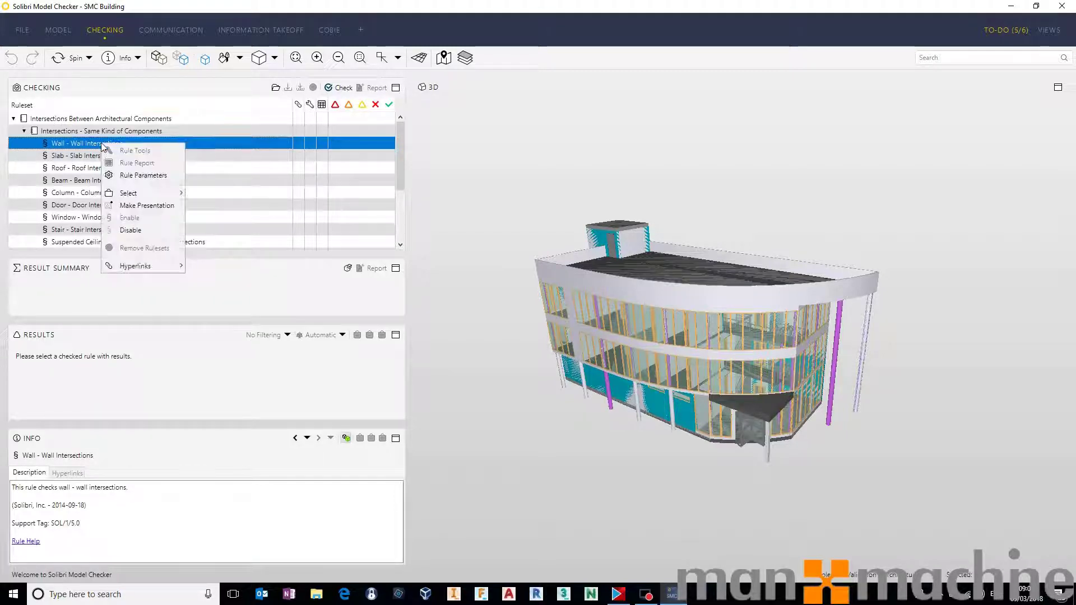
pyautogui.click(149, 179)
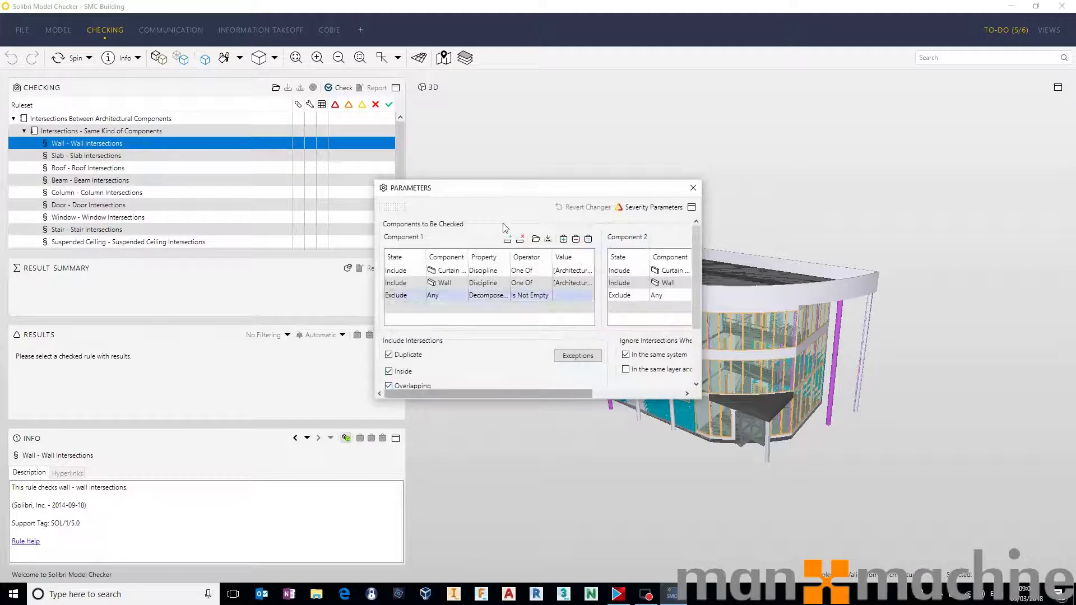
pyautogui.moveTo(509, 187); pyautogui.dragTo(327, 103)
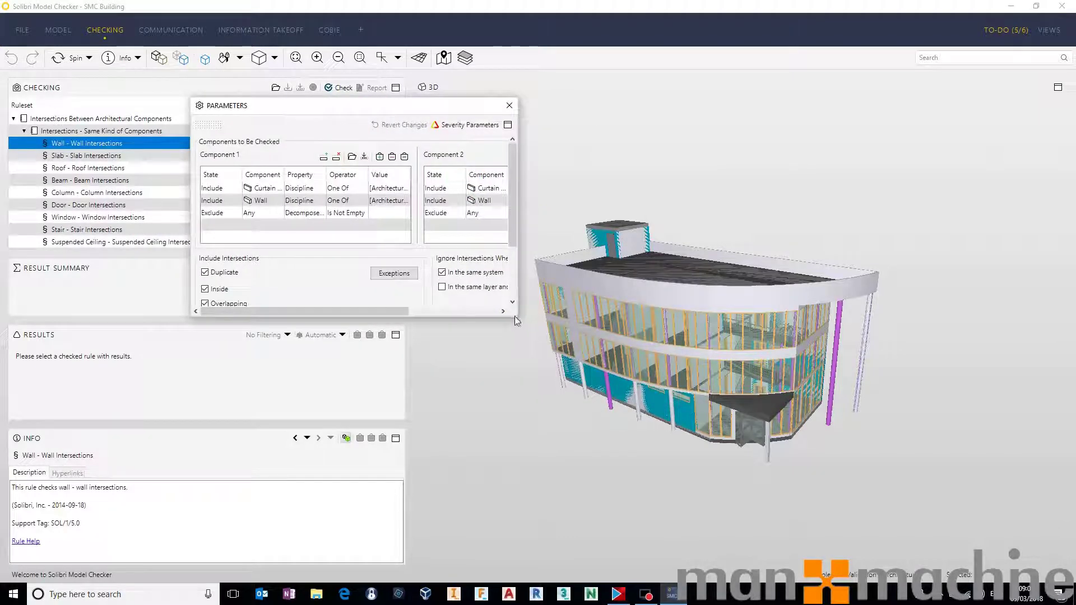
pyautogui.moveTo(514, 316); pyautogui.dragTo(921, 482)
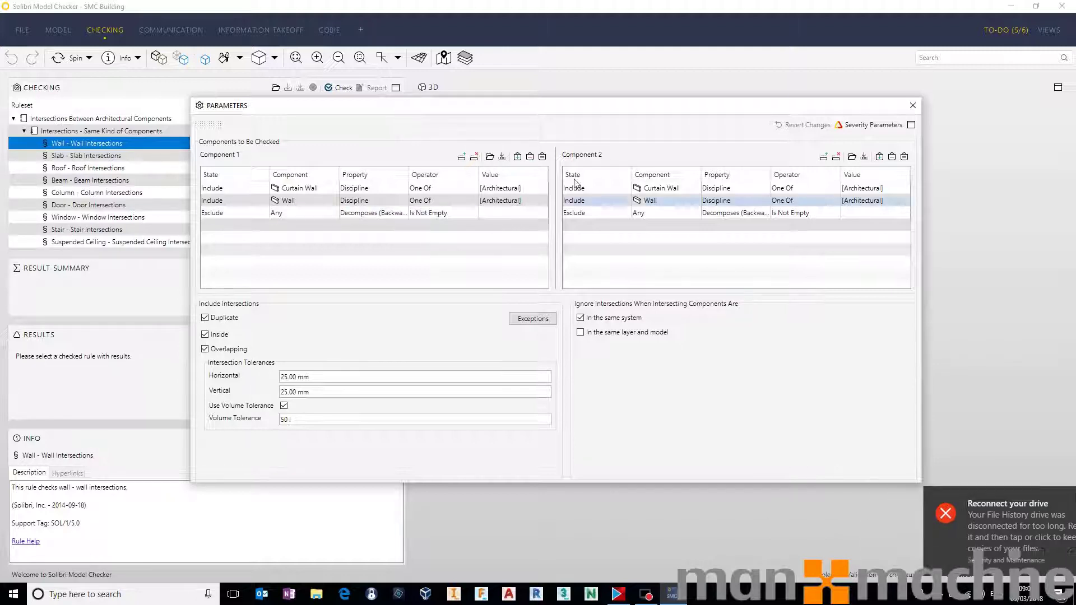
pyautogui.click(603, 232)
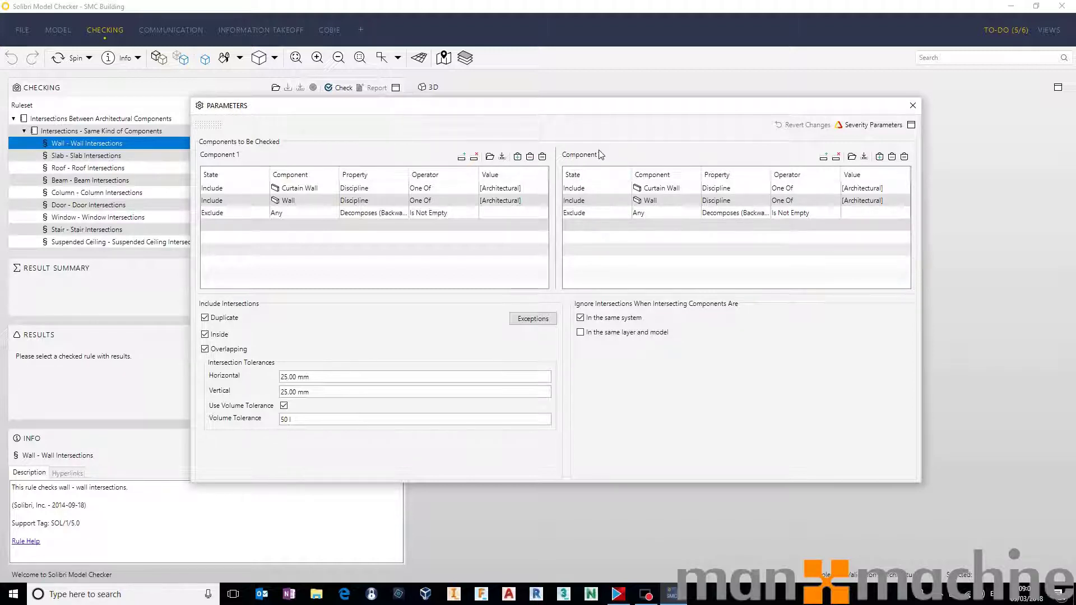
pyautogui.click(572, 190)
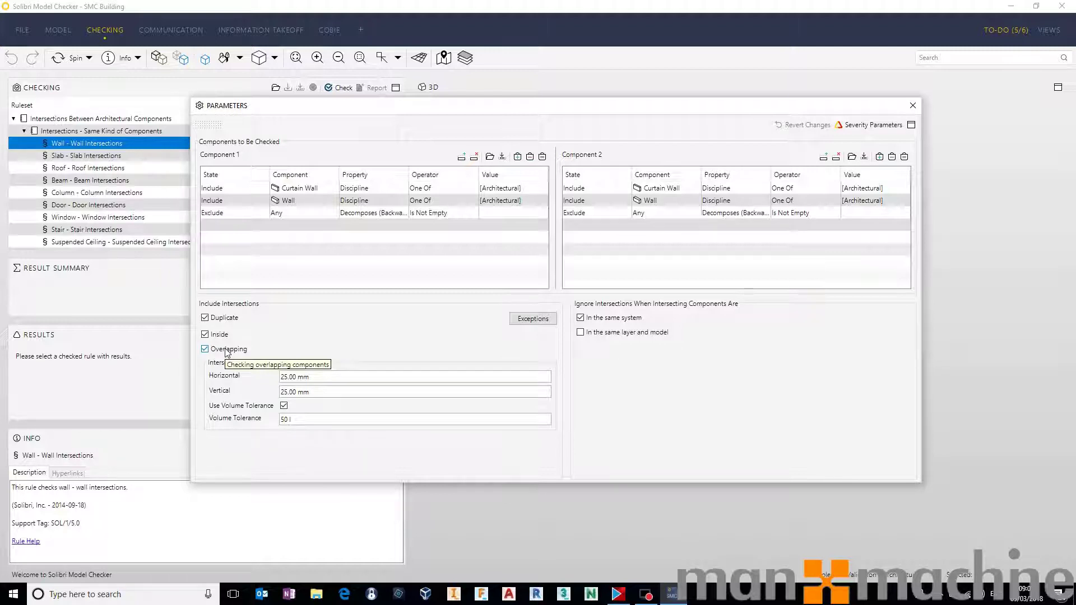
pyautogui.tripleClick(314, 376)
pyautogui.tripleClick(340, 395)
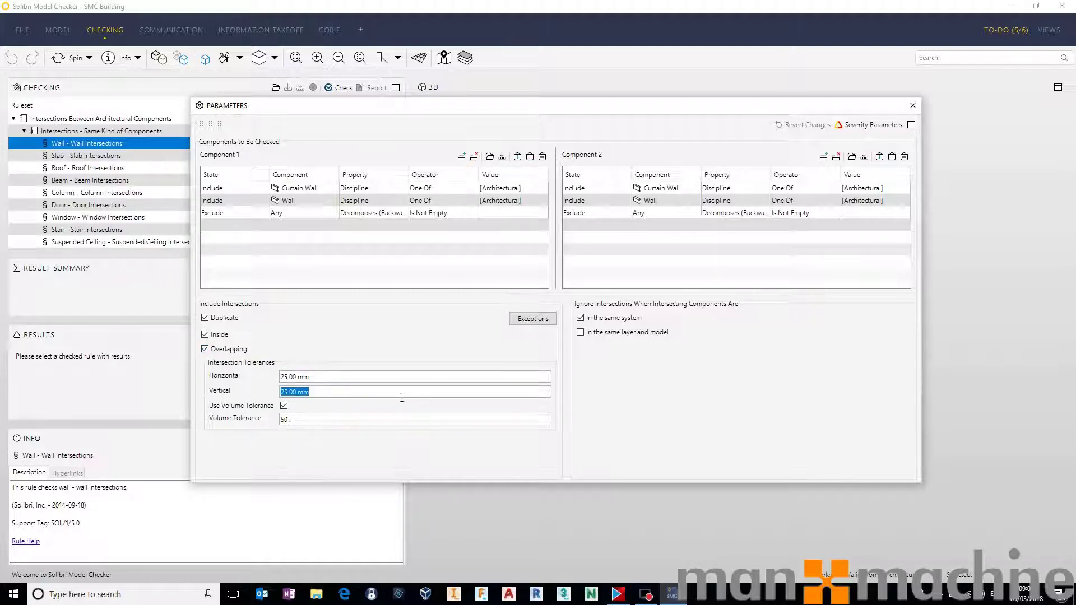
pyautogui.click(349, 394)
pyautogui.click(312, 375)
pyautogui.tripleClick(315, 419)
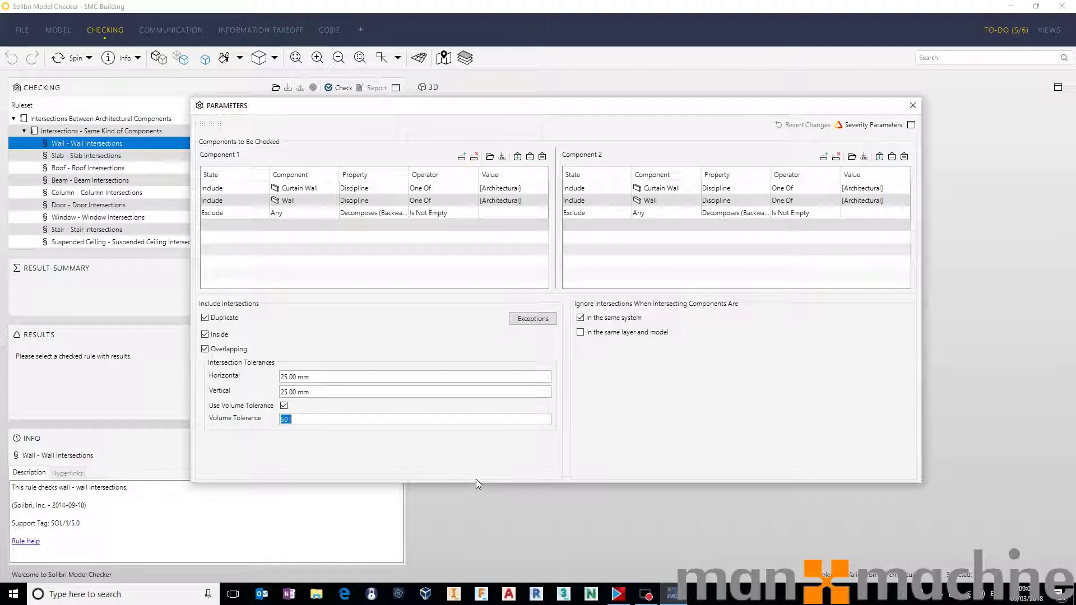
pyautogui.click(429, 357)
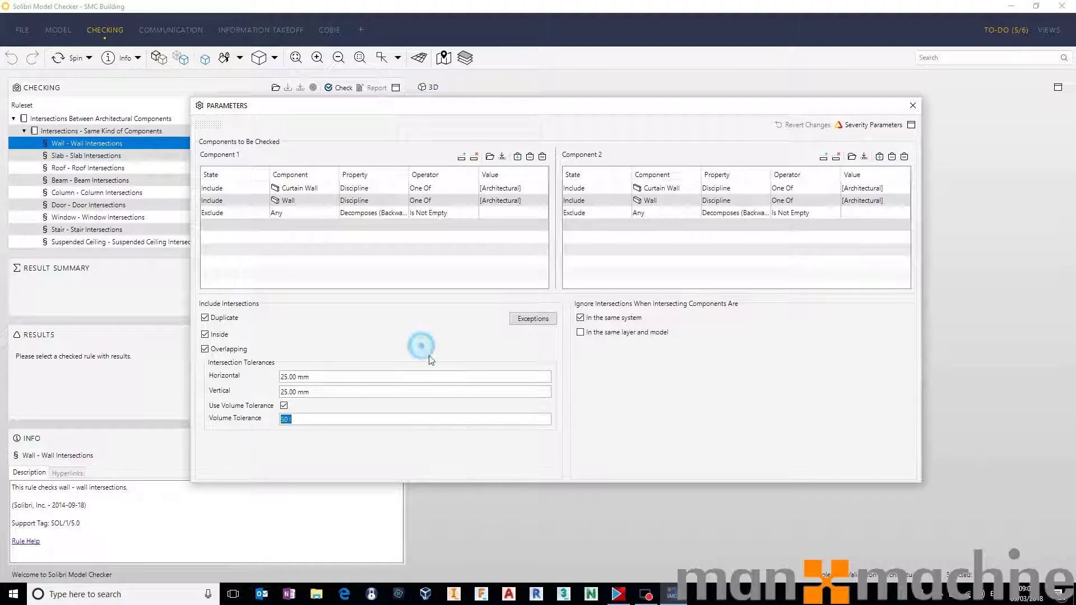
# - Open the Intersection Exceptions window and enlarge it to show more sections
pyautogui.click(533, 319)
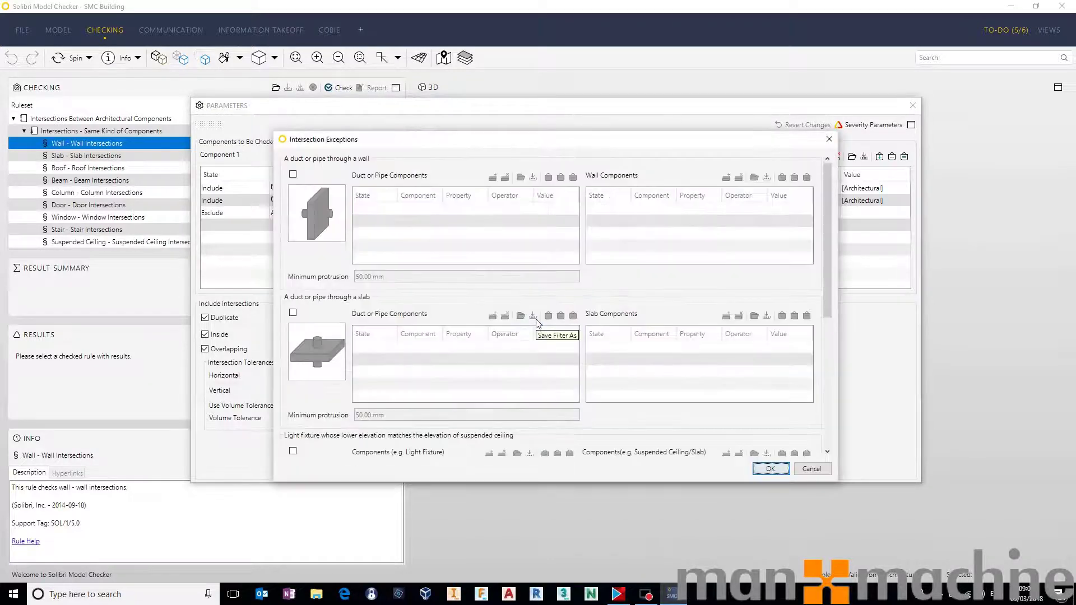
pyautogui.moveTo(560, 139); pyautogui.dragTo(557, 92)
pyautogui.moveTo(579, 435); pyautogui.dragTo(586, 531)
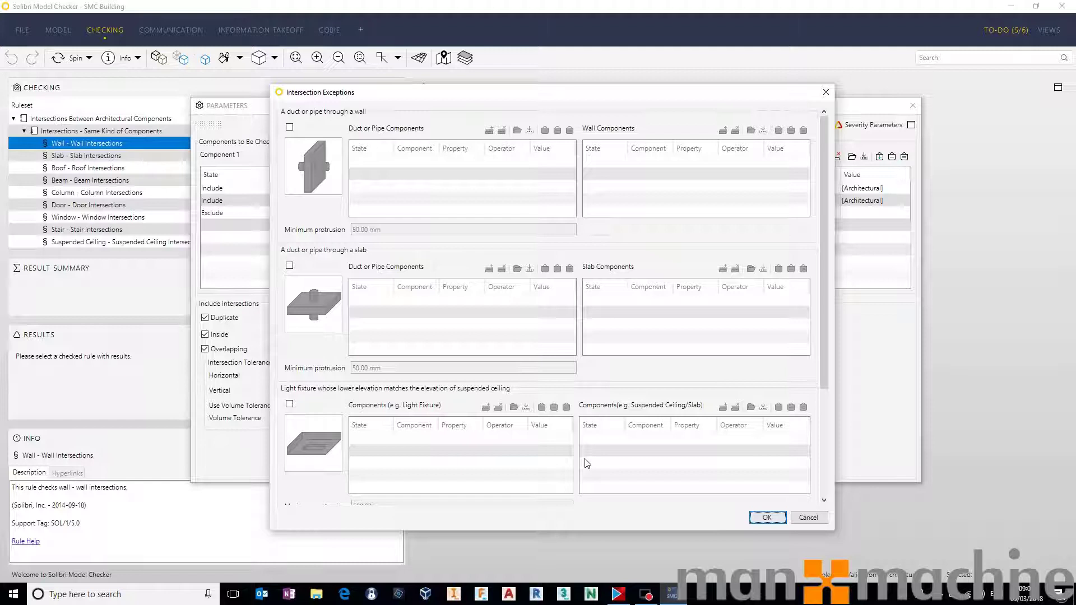
# - Toggle the duct/pipe through wall, through slab and light fixture exceptions back off, then close unchanged
pyautogui.click(289, 127)
pyautogui.click(289, 127)
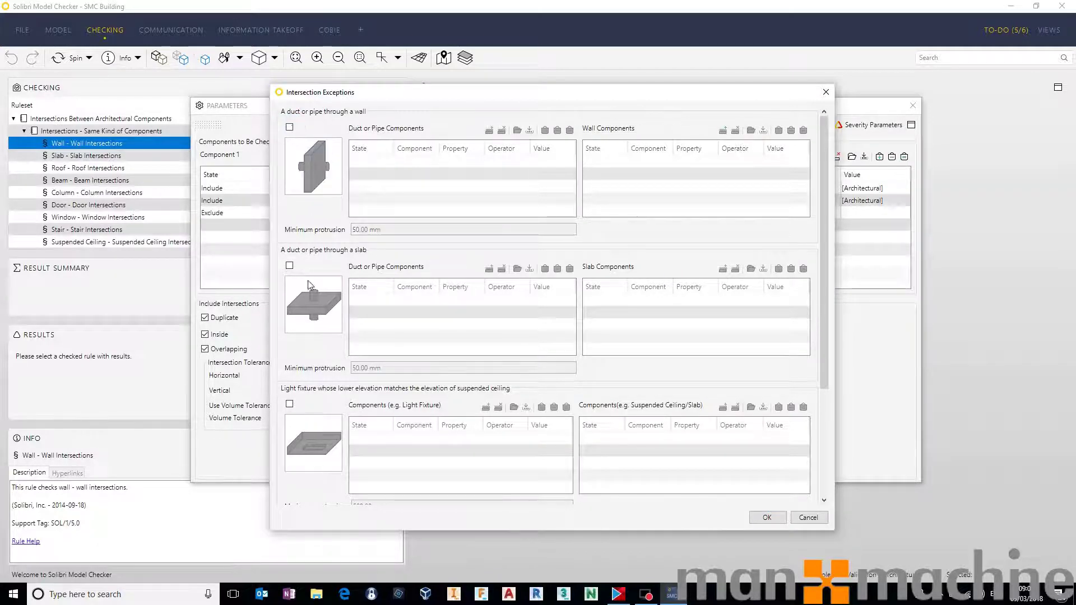
pyautogui.click(289, 266)
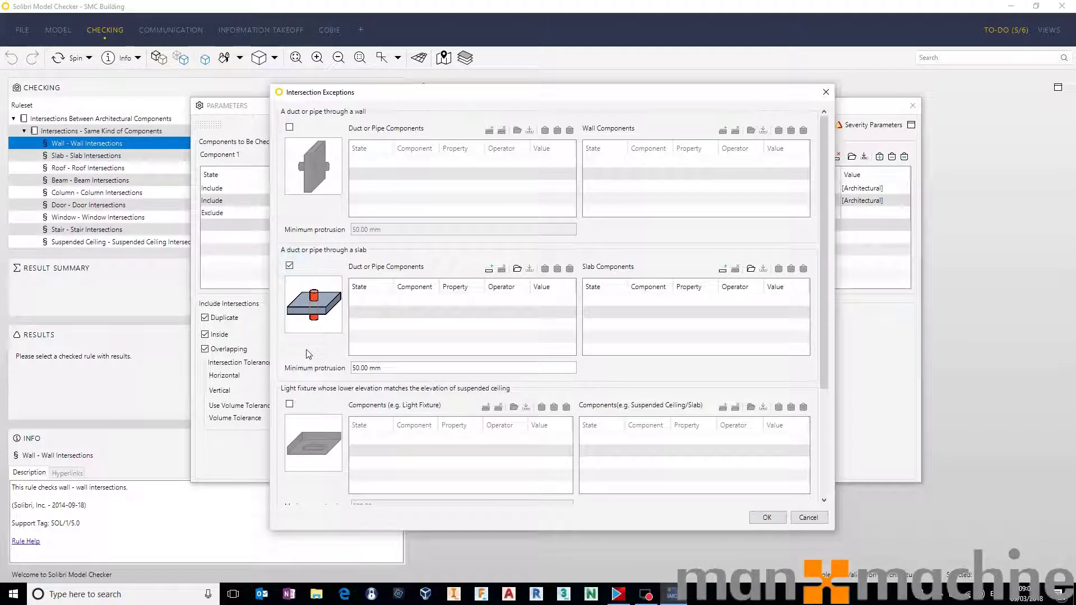
pyautogui.click(289, 265)
pyautogui.click(289, 404)
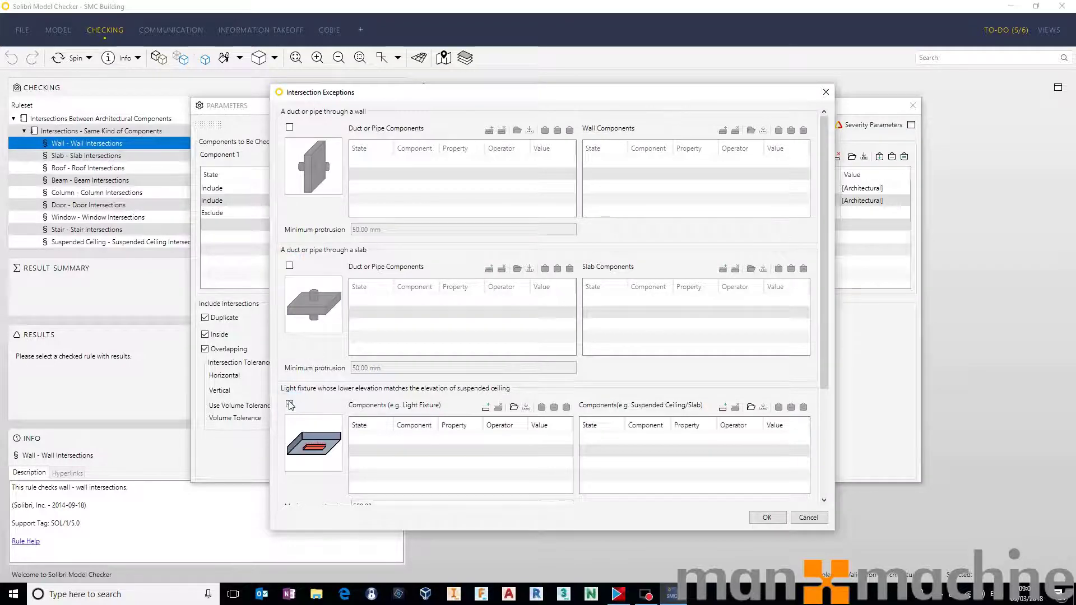
pyautogui.click(289, 404)
pyautogui.scroll(-1, 417, 400)
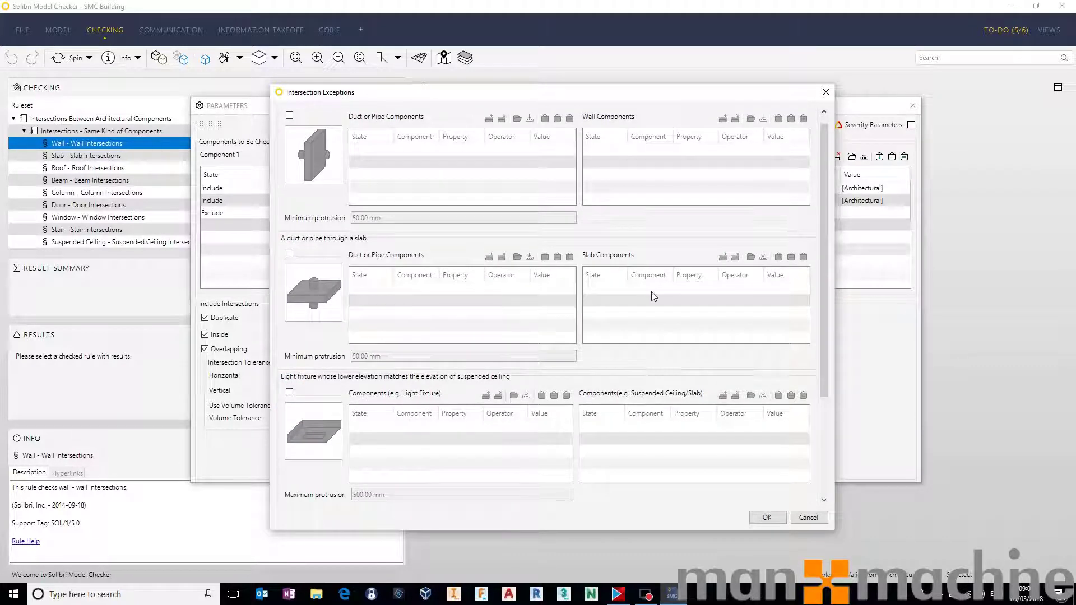
pyautogui.moveTo(824, 296); pyautogui.dragTo(824, 394)
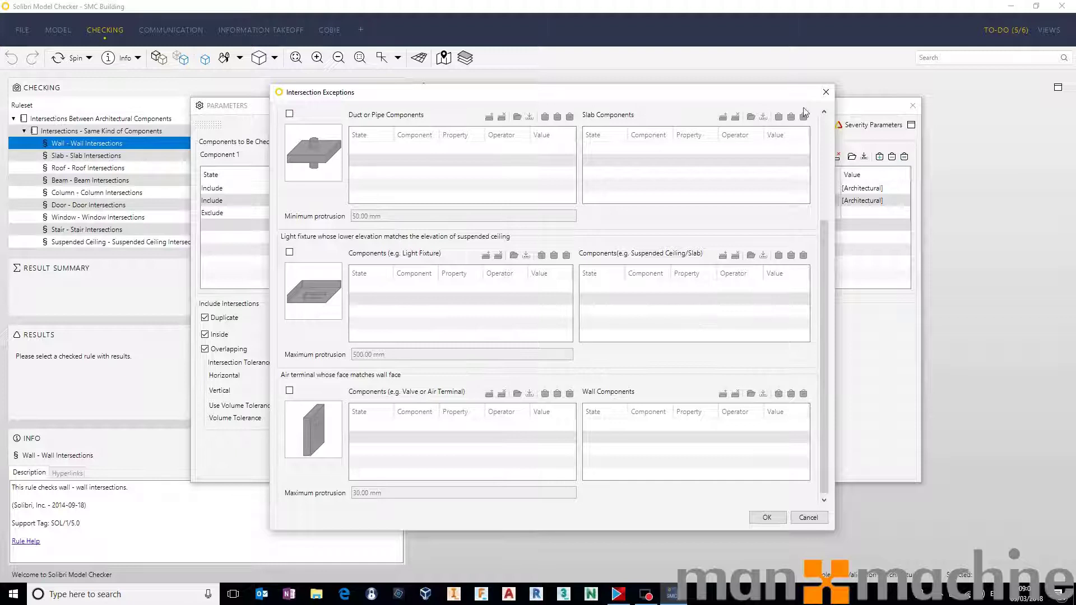
pyautogui.click(826, 92)
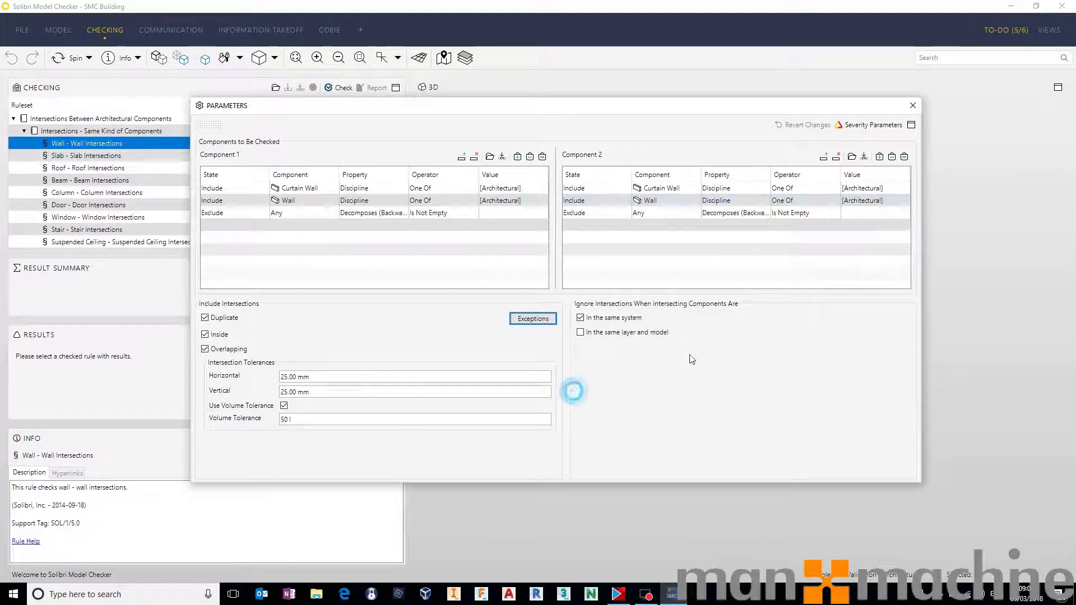
# - Close the wall parameters and select Insulations and Other Construction Components under Building Services and Architectural Components
pyautogui.click(914, 106)
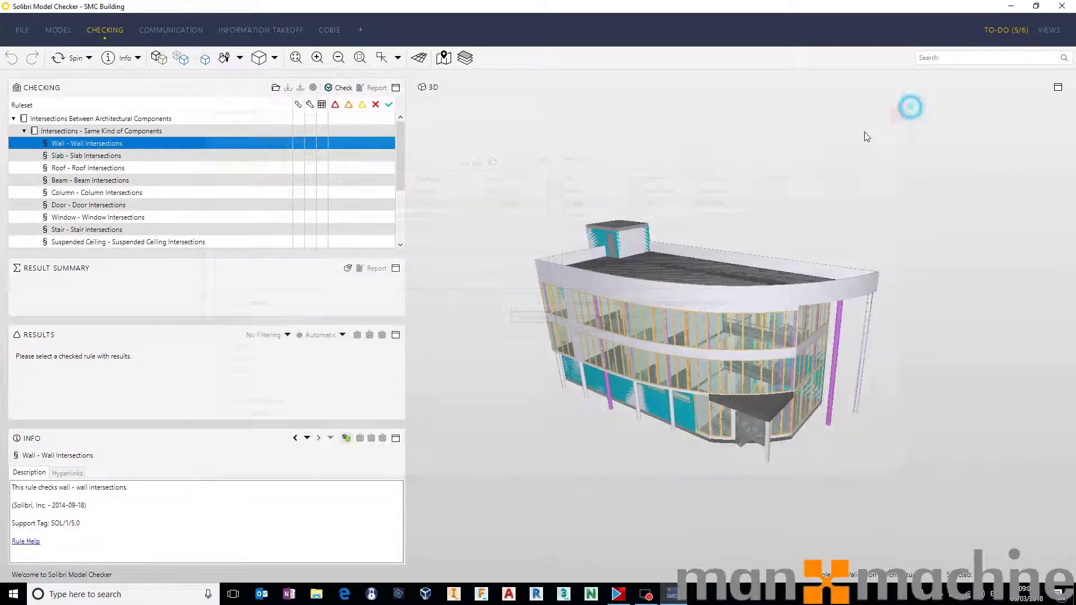
pyautogui.click(24, 131)
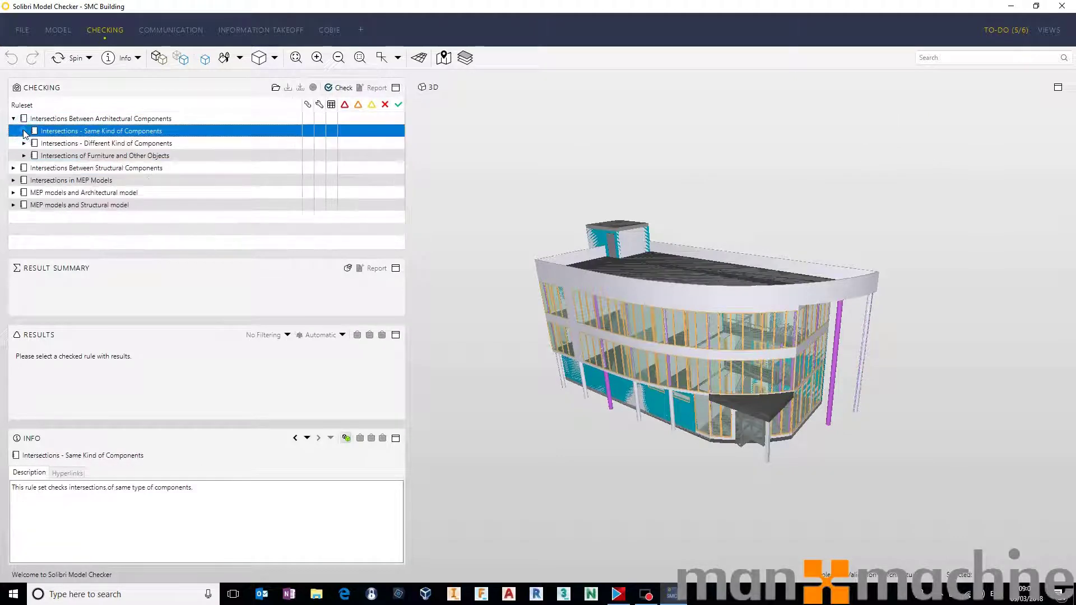
pyautogui.click(96, 181)
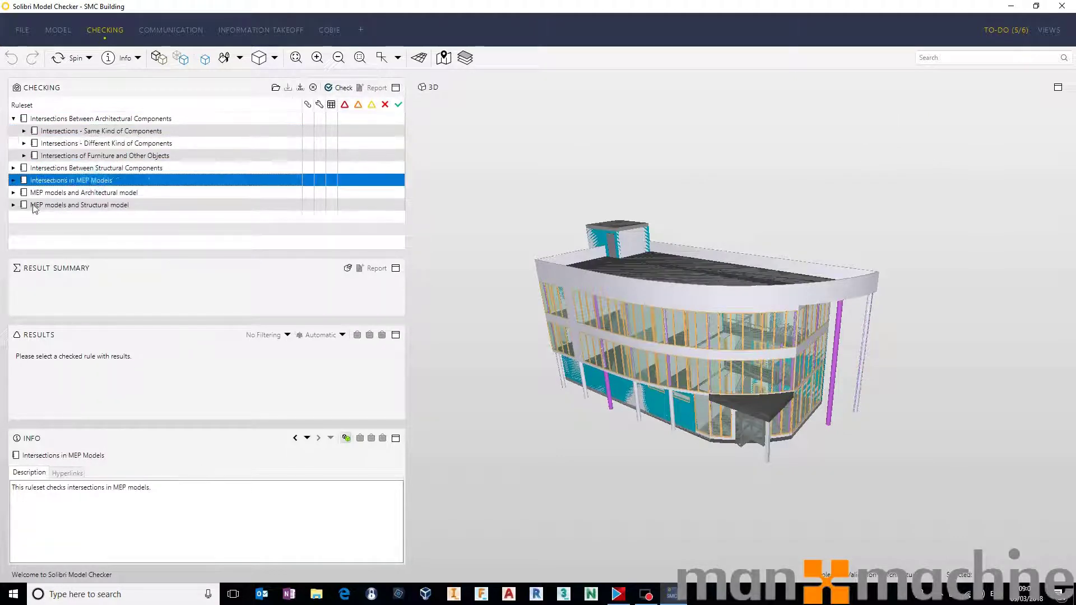
pyautogui.click(50, 206)
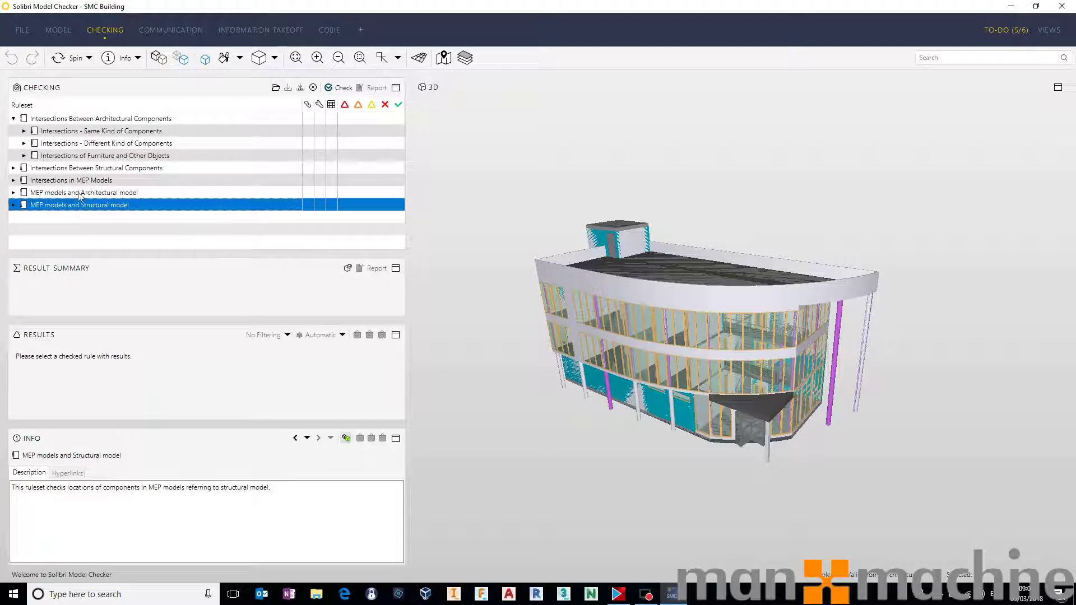
pyautogui.click(79, 193)
pyautogui.click(14, 193)
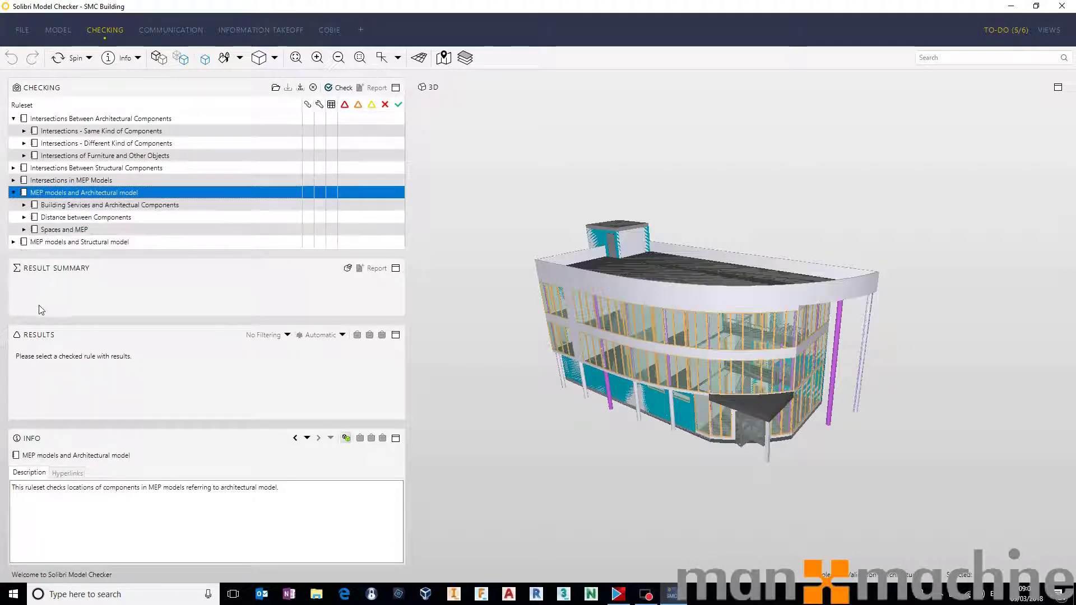
pyautogui.click(66, 205)
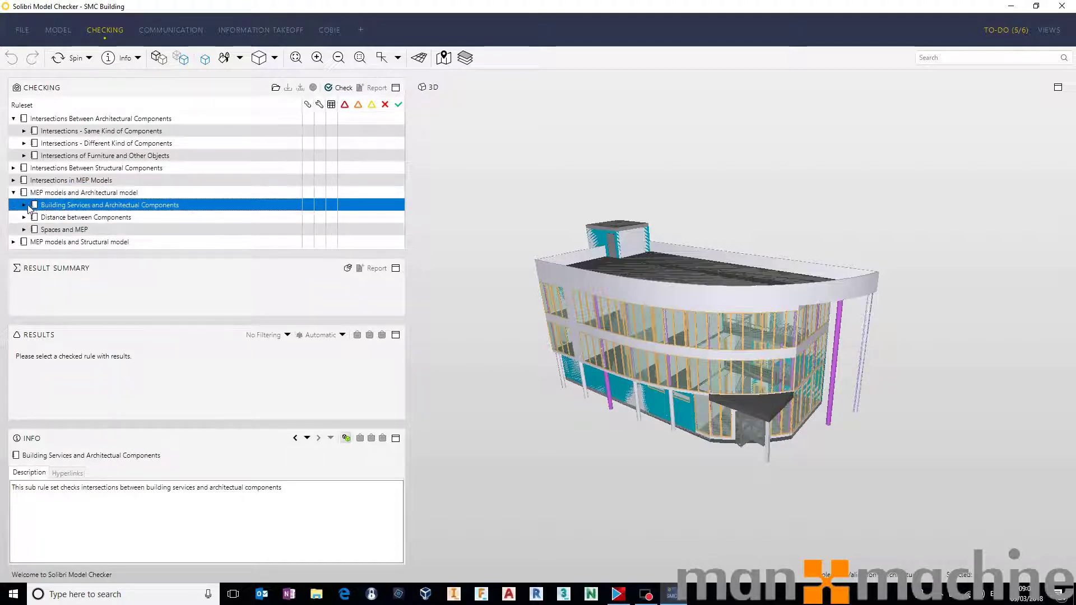
pyautogui.click(25, 206)
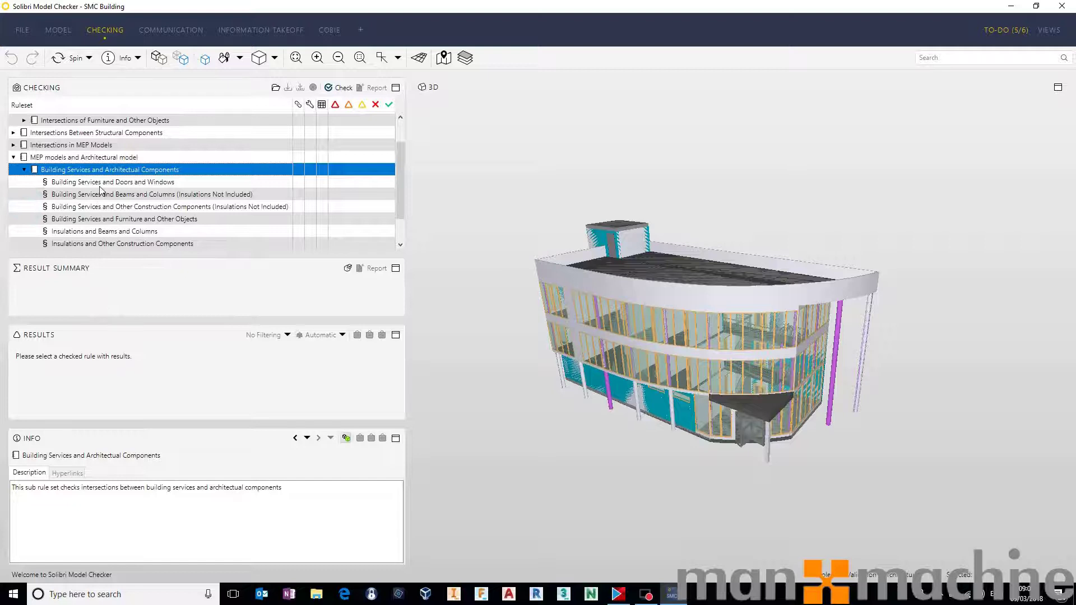
pyautogui.scroll(-2, 107, 190)
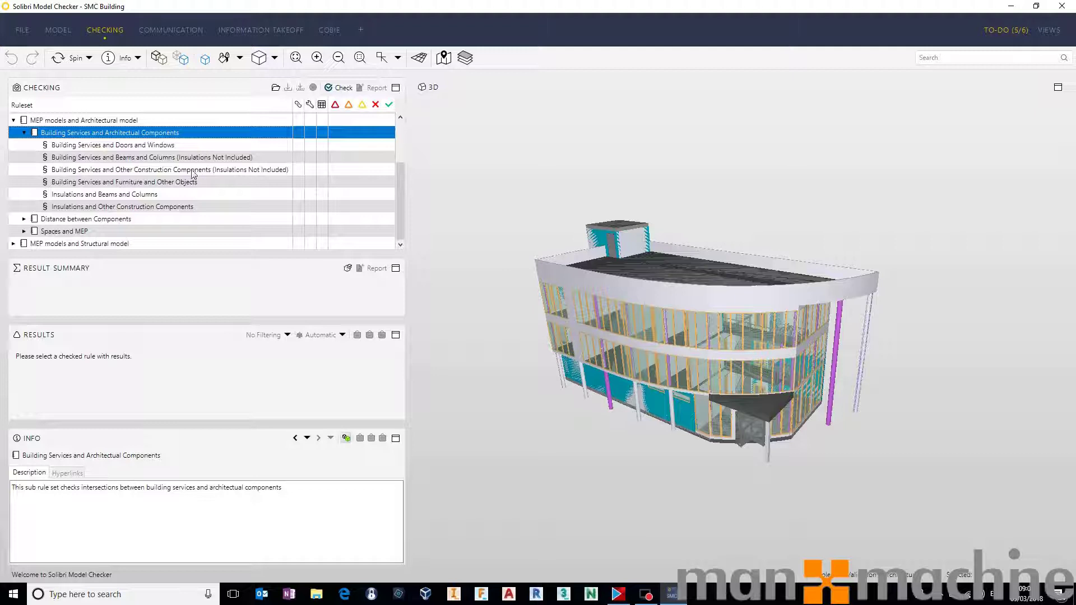
pyautogui.click(103, 206)
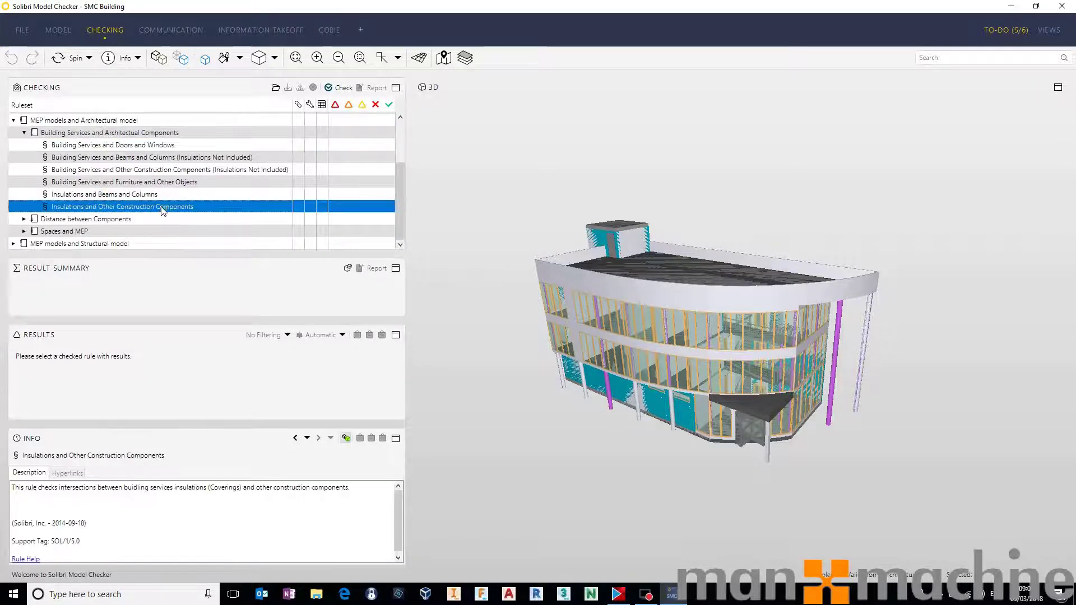
# - Open the Insulations rule's parameters (Covering, 100.00 mm) and inspect then close its intersection exceptions
pyautogui.rightClick(162, 208)
pyautogui.click(205, 240)
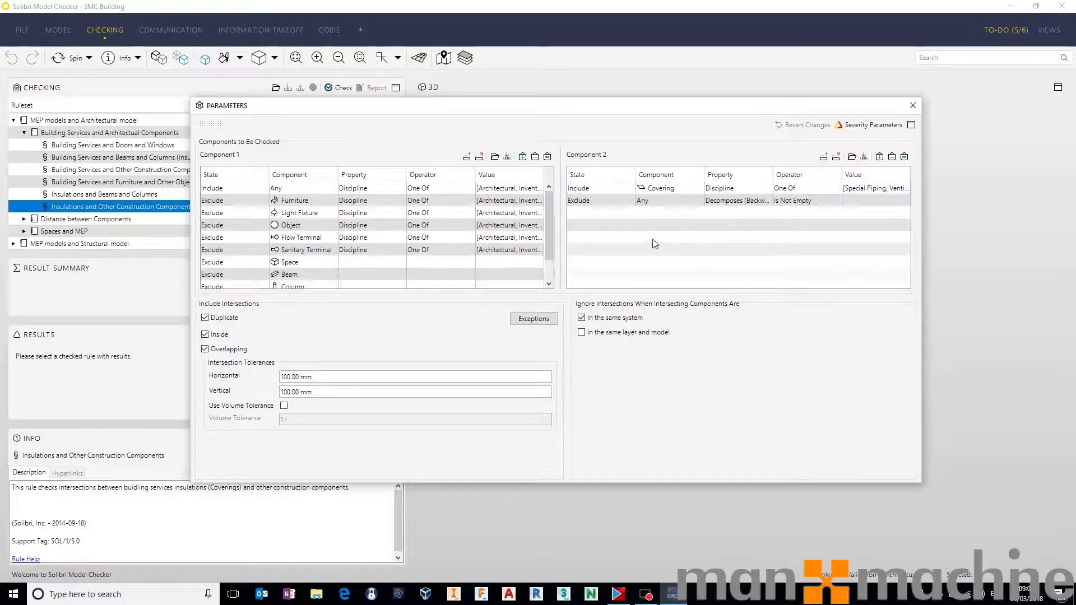
pyautogui.click(537, 318)
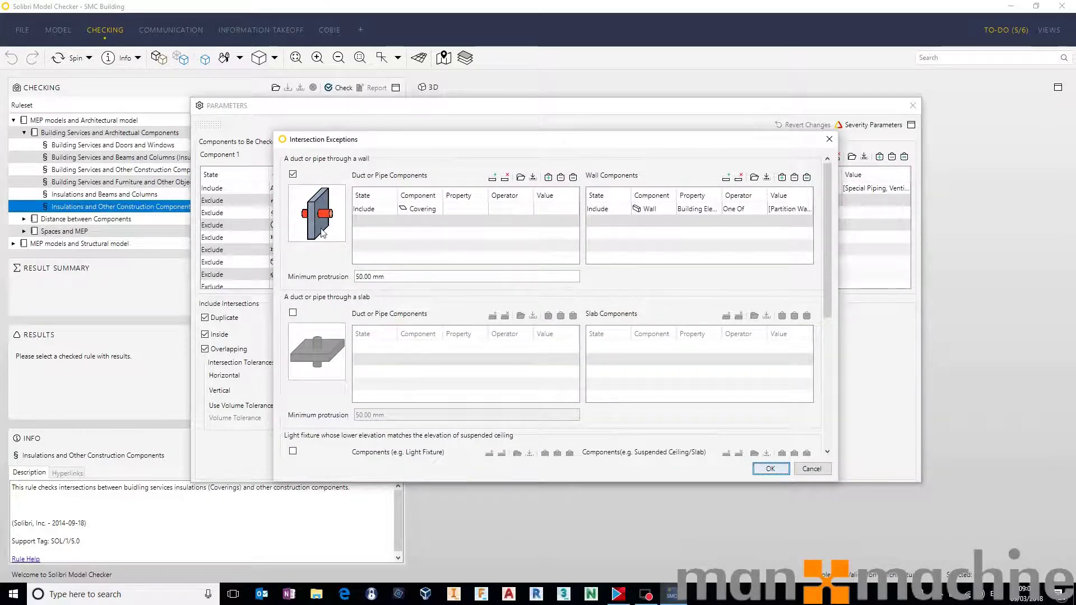
pyautogui.click(433, 210)
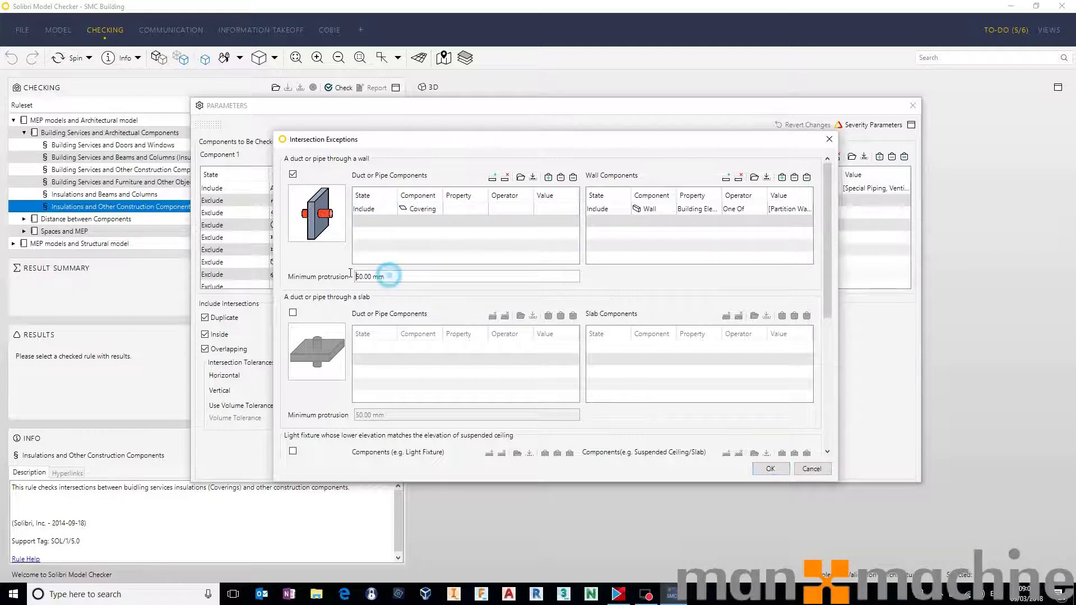
pyautogui.click(392, 277)
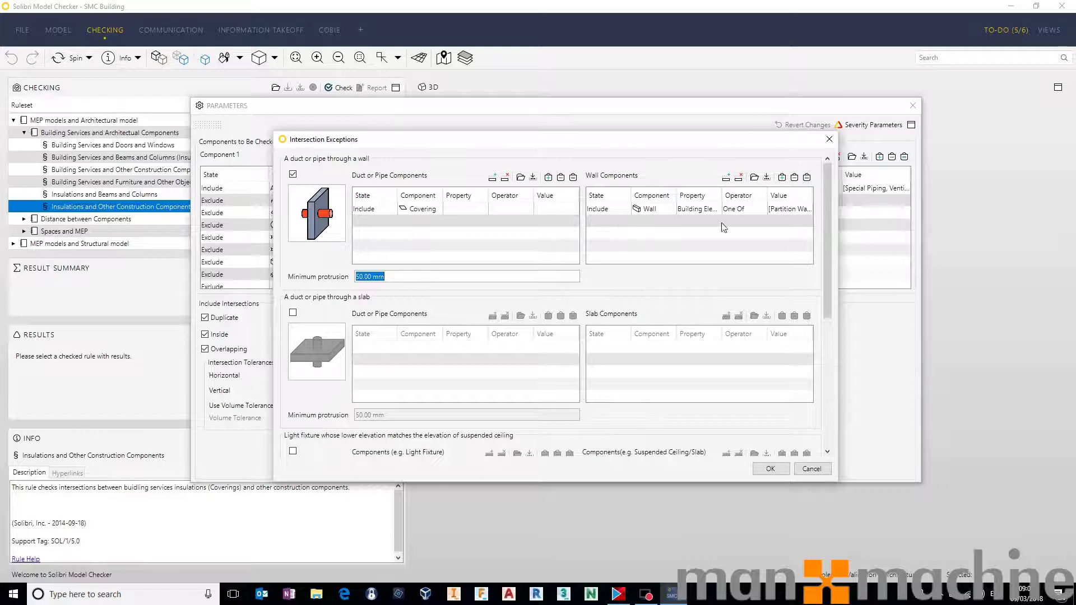
pyautogui.moveTo(828, 223); pyautogui.dragTo(824, 163)
pyautogui.click(829, 139)
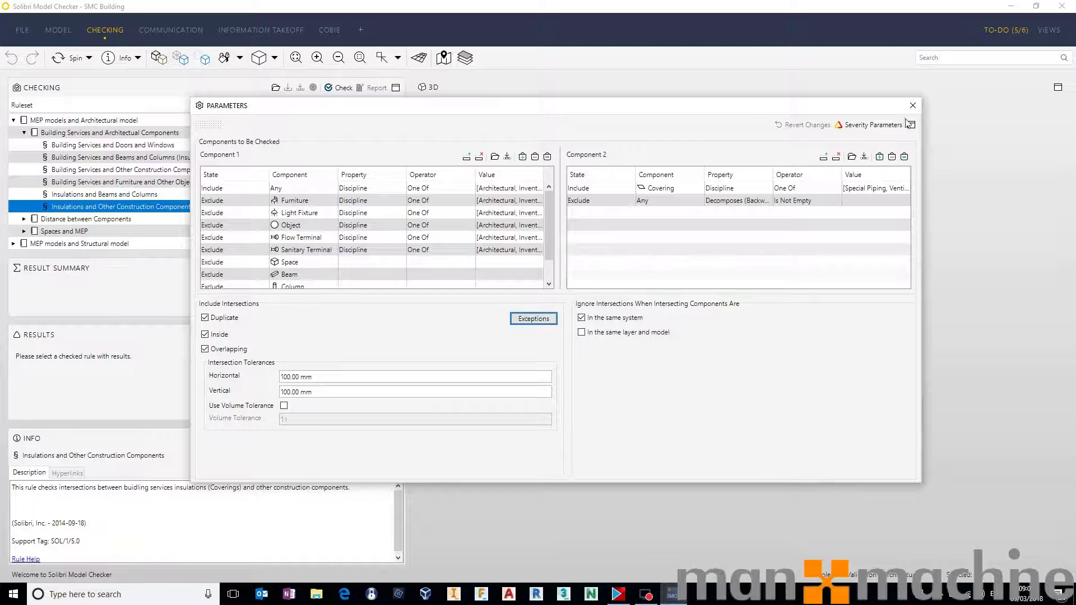
# - Close parameters, select Intersections Between Architectural Components and run the check anyway
pyautogui.click(913, 105)
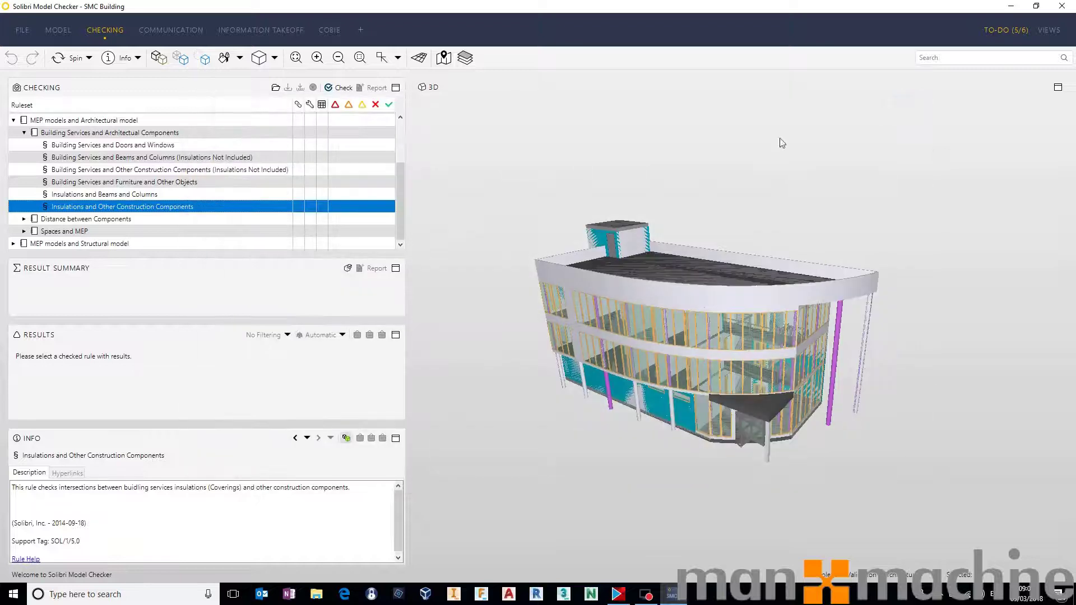
pyautogui.click(24, 133)
pyautogui.click(13, 155)
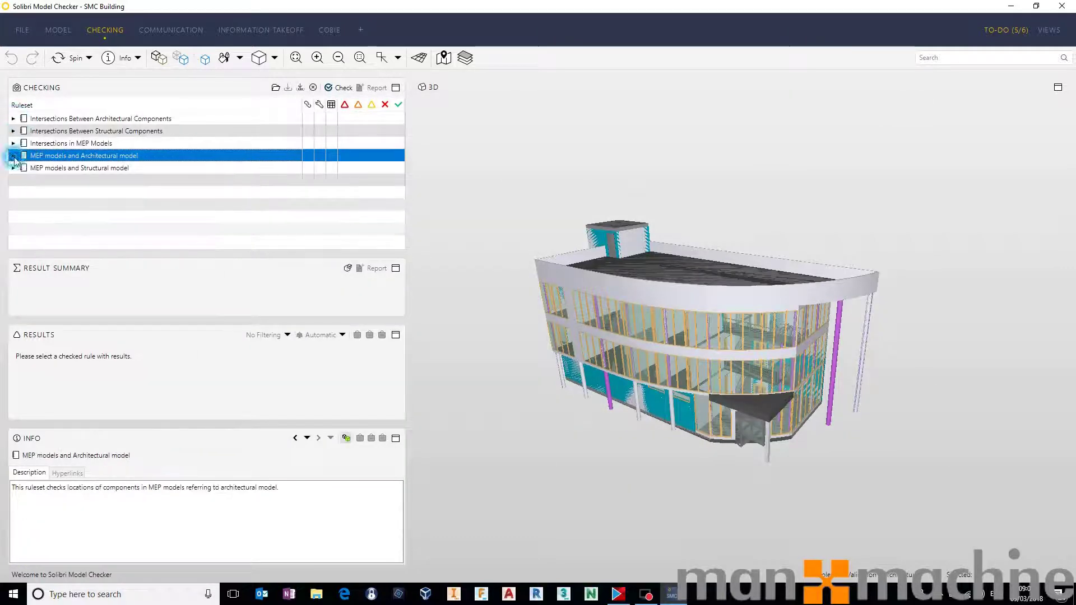
pyautogui.click(46, 120)
pyautogui.click(342, 88)
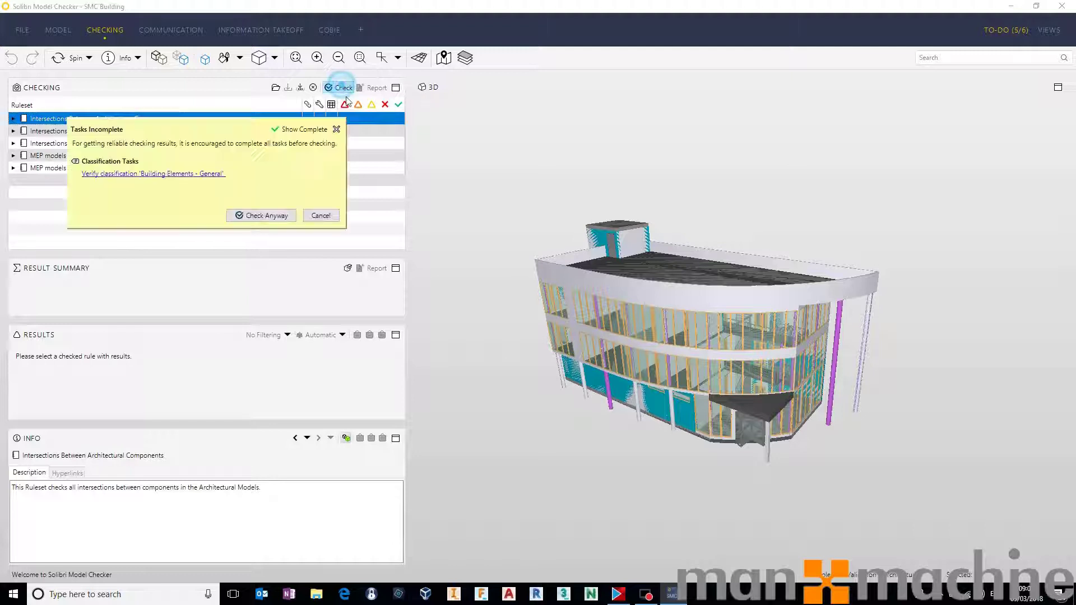
pyautogui.click(271, 216)
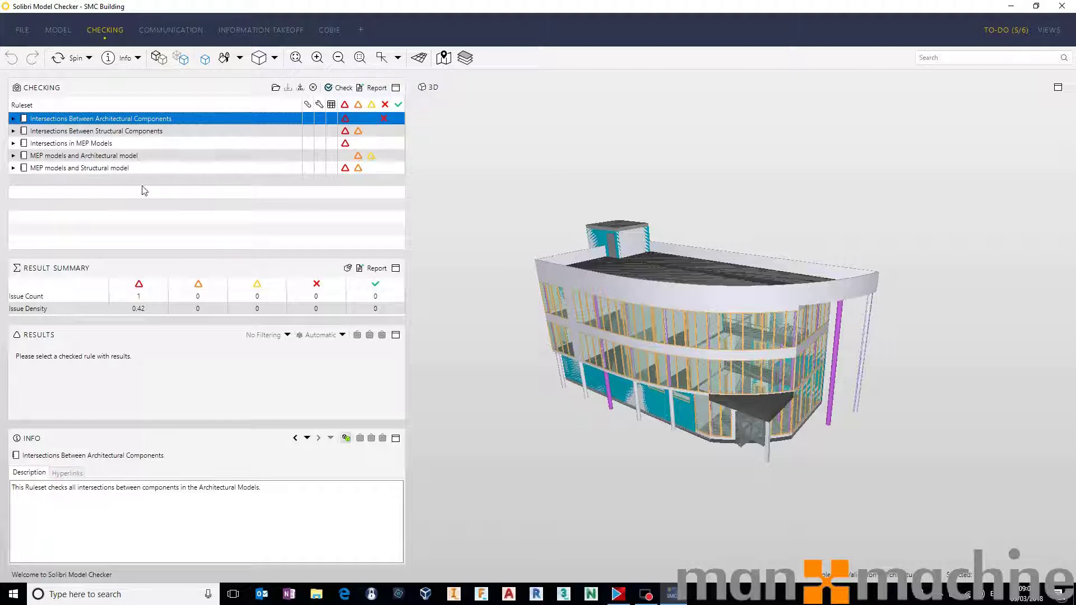
# - Drill into Wall - Wall Intersections results to show the Wall.3.14 and Wall.3.7 clash
pyautogui.doubleClick(140, 118)
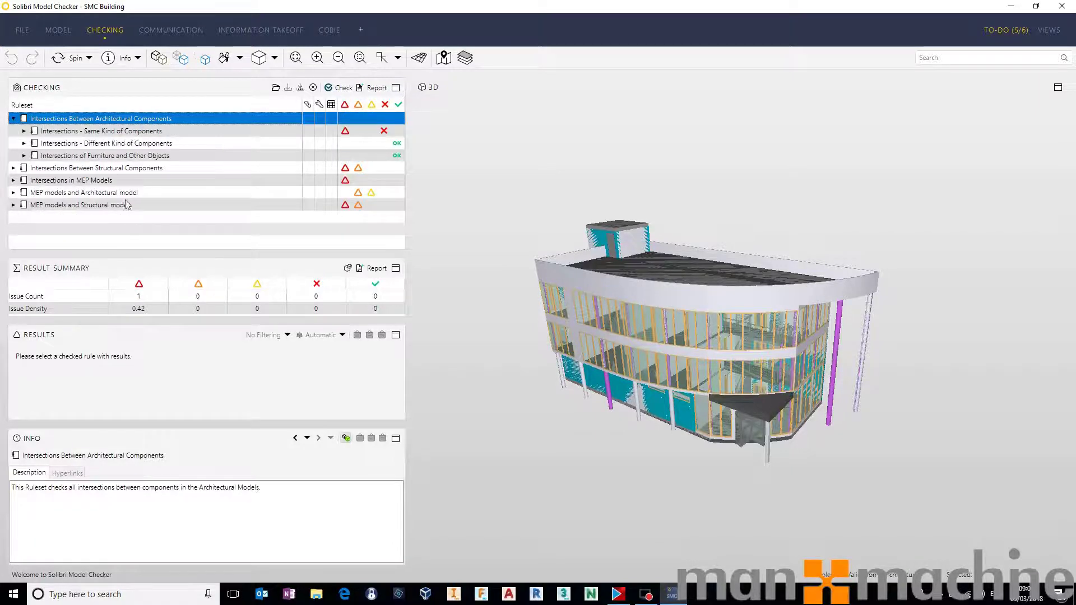
pyautogui.doubleClick(122, 130)
pyautogui.click(108, 145)
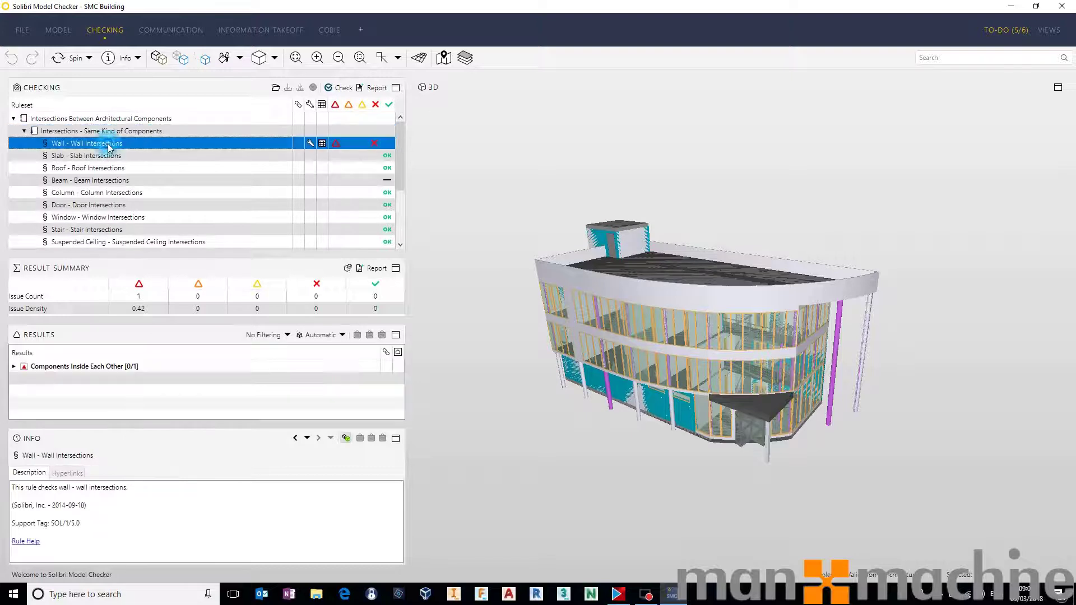
pyautogui.doubleClick(110, 368)
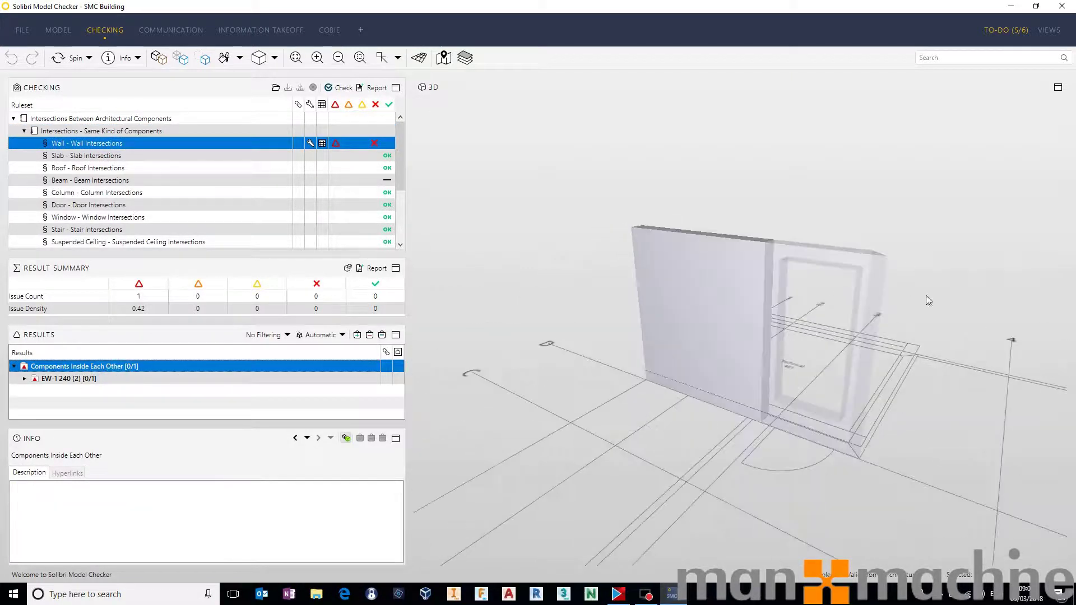
pyautogui.click(134, 381)
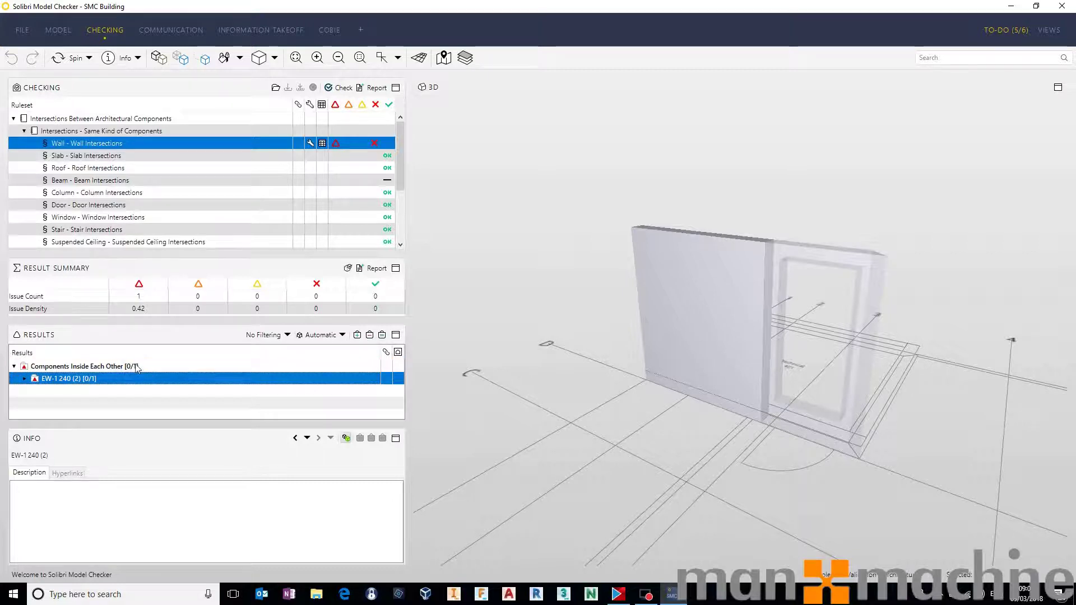
pyautogui.click(136, 367)
pyautogui.doubleClick(134, 379)
pyautogui.doubleClick(130, 391)
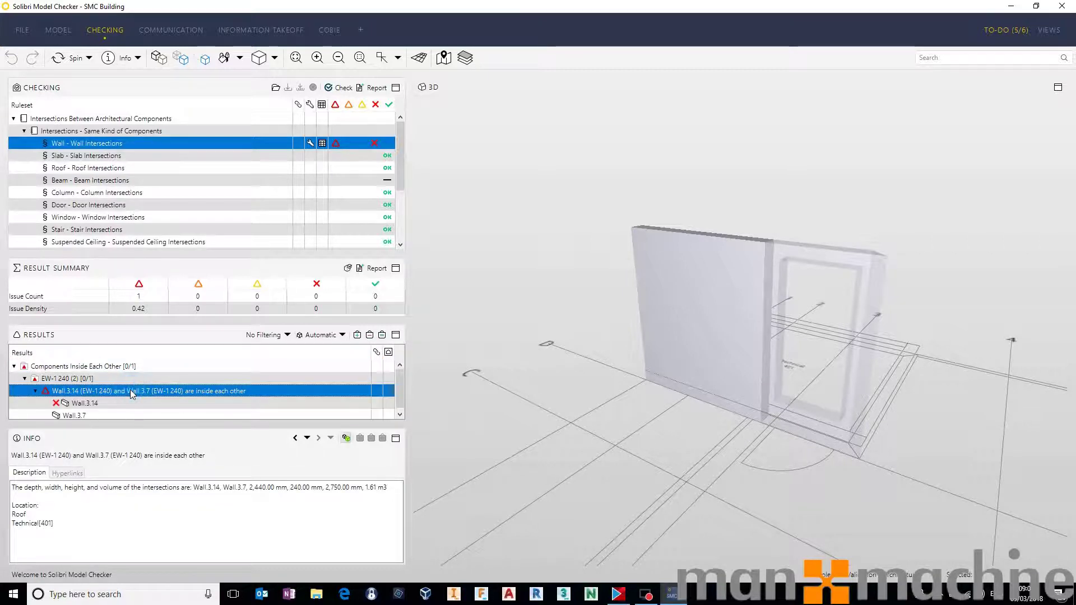
pyautogui.click(130, 403)
pyautogui.click(130, 416)
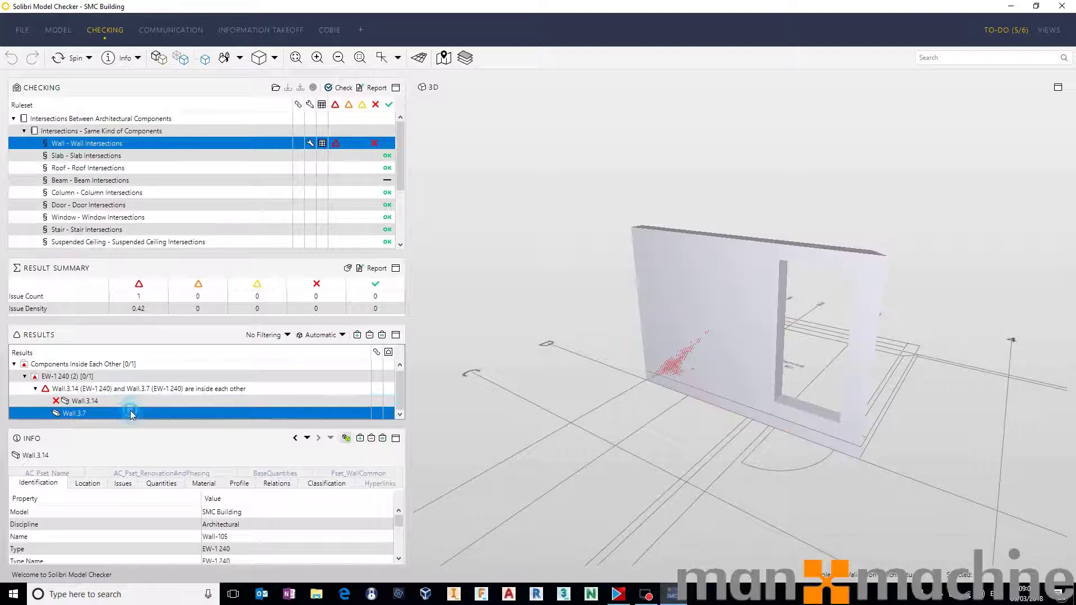
pyautogui.click(131, 388)
pyautogui.click(14, 364)
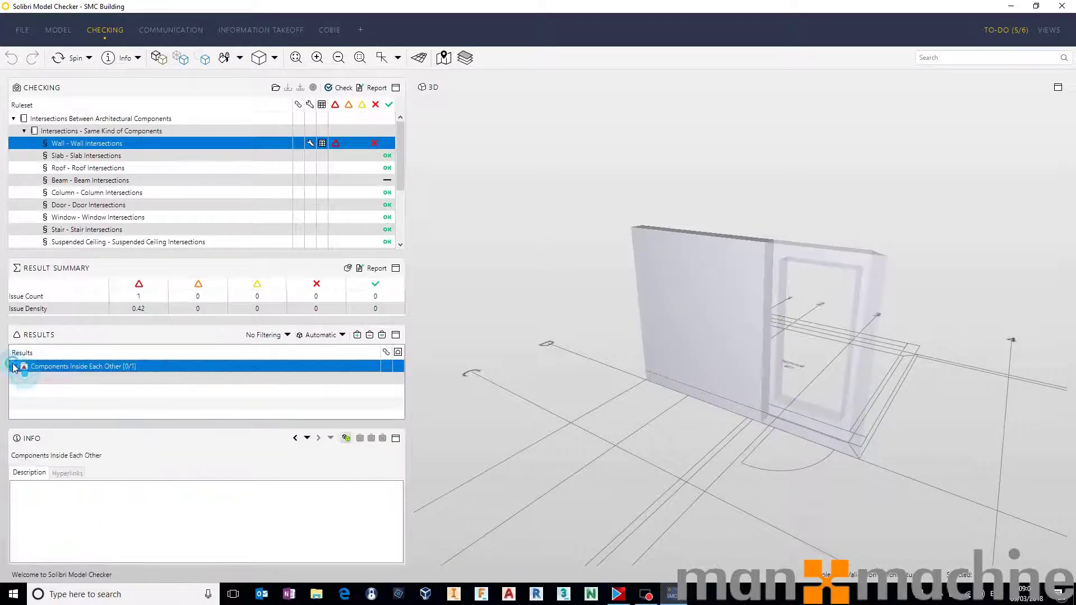
# - Open the Slab Intersections results and expand the column-slab clash between 200*10440 and D200
pyautogui.click(24, 131)
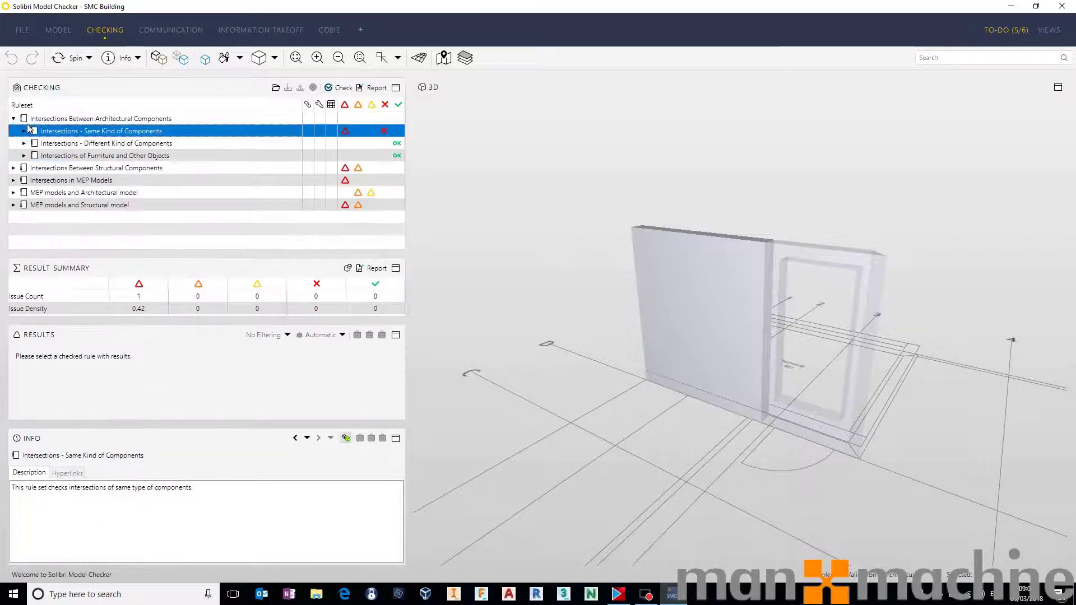
pyautogui.doubleClick(49, 168)
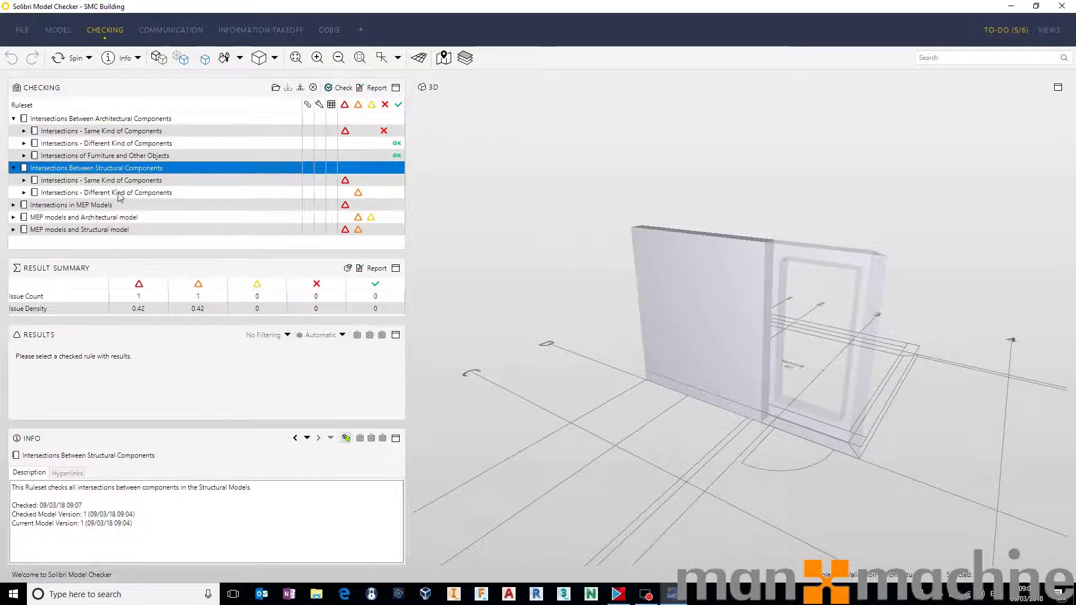
pyautogui.doubleClick(117, 192)
pyautogui.click(94, 218)
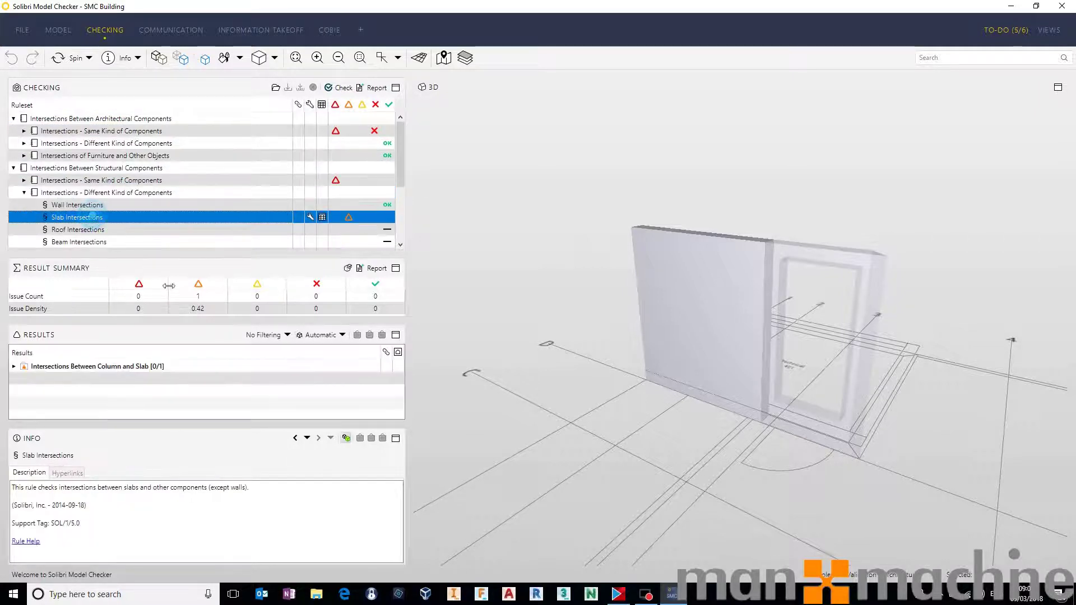
pyautogui.click(115, 367)
pyautogui.doubleClick(122, 379)
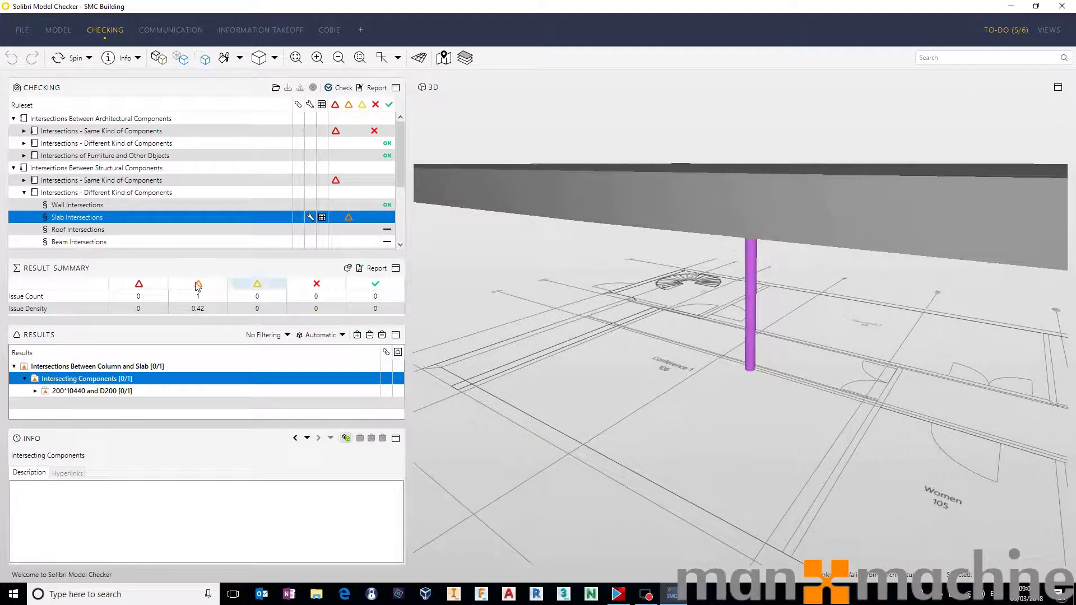
# - Collapse the structural and architectural rulesets and show the Duplicates in HVAC Models results
pyautogui.click(14, 168)
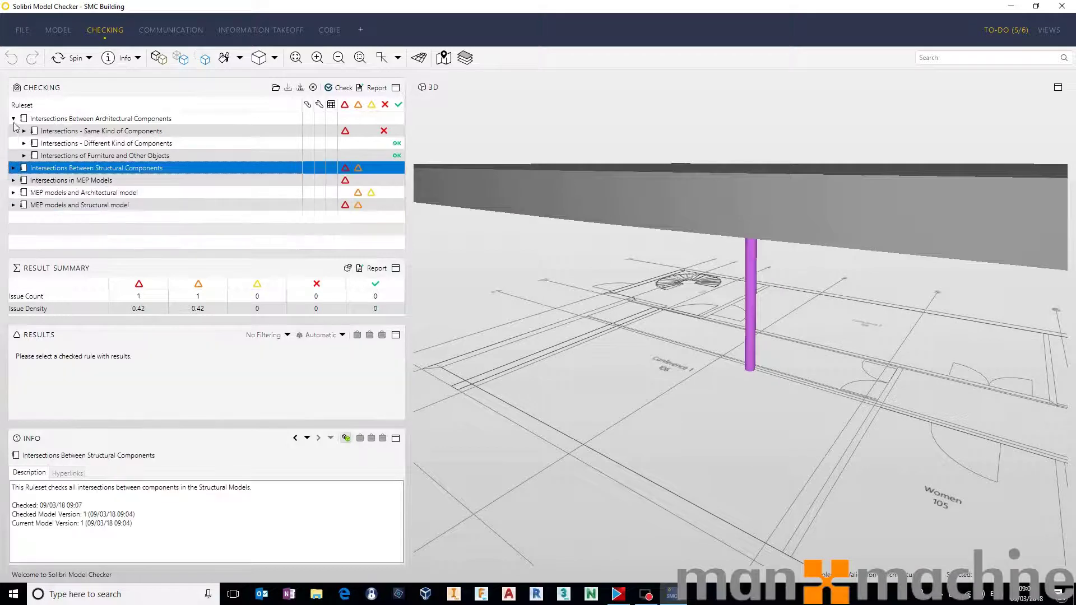
pyautogui.click(13, 119)
pyautogui.doubleClick(42, 144)
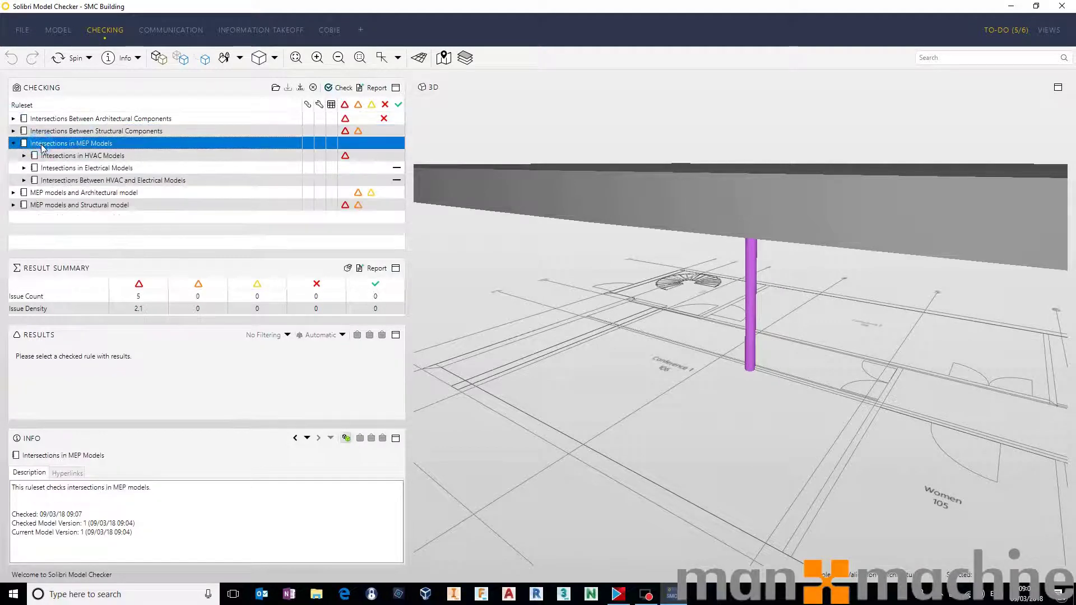
pyautogui.doubleClick(58, 158)
pyautogui.click(117, 182)
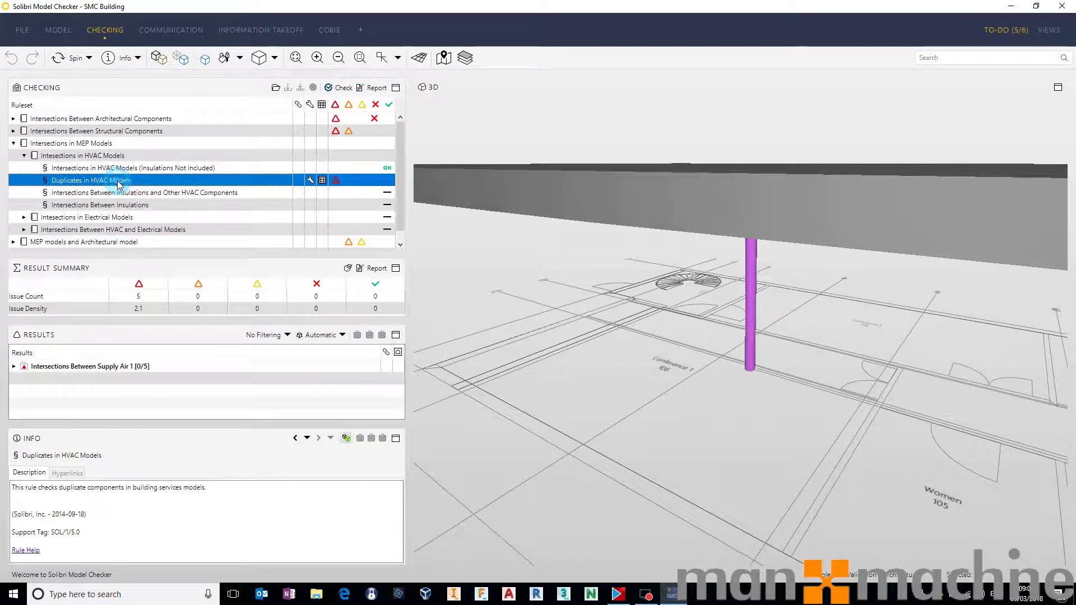
# - Expand the Supply Air 1 duplicate group to inspect ducts Duct.1.1 and Duct.1.15
pyautogui.click(132, 368)
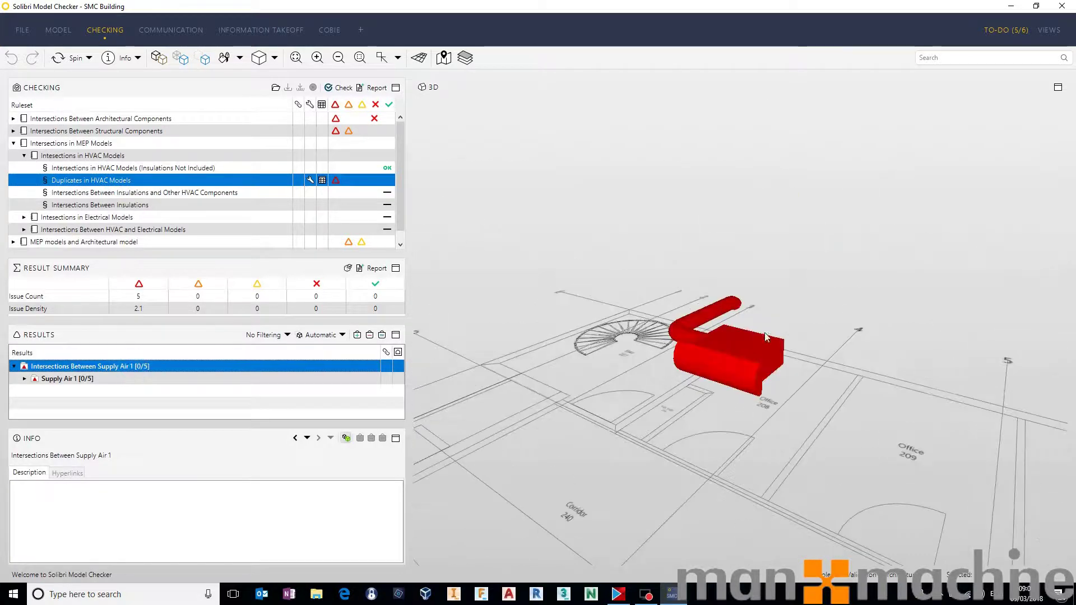
pyautogui.doubleClick(49, 380)
pyautogui.doubleClick(66, 392)
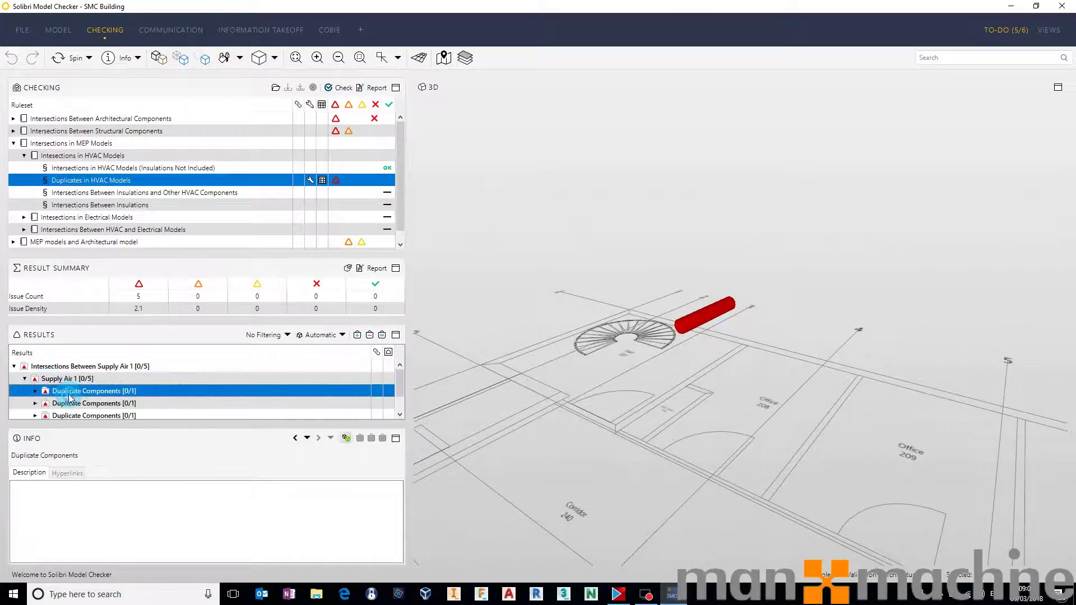
pyautogui.doubleClick(77, 403)
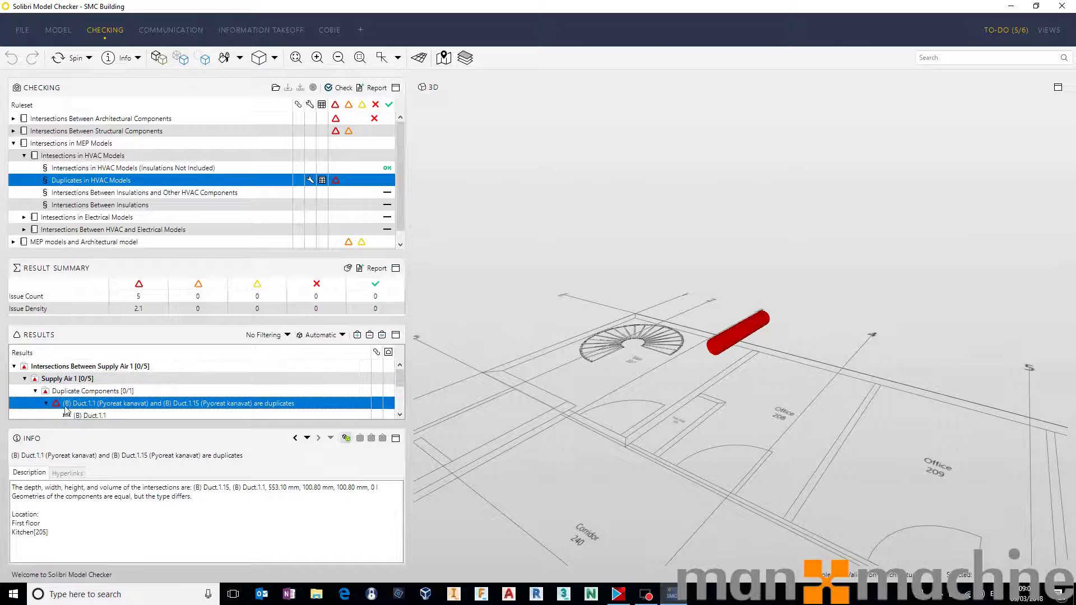
# - Collapse the Supply Air 1 result tree back up
pyautogui.doubleClick(66, 403)
pyautogui.doubleClick(56, 392)
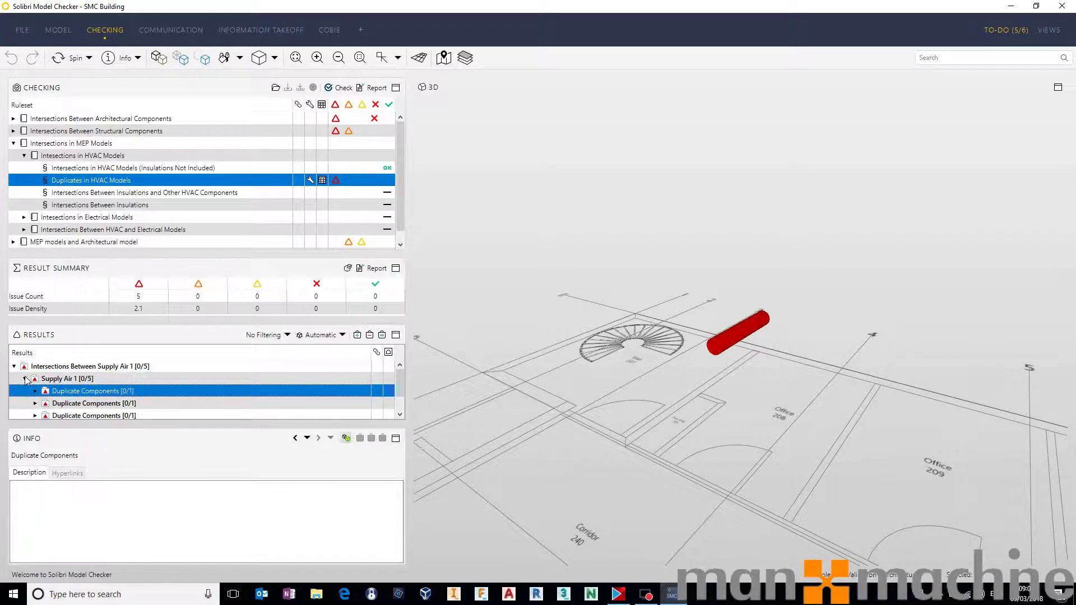
pyautogui.doubleClick(26, 380)
pyautogui.doubleClick(16, 367)
# - Show the building services vs other construction components results under MEP models and Architectural model
pyautogui.doubleClick(21, 143)
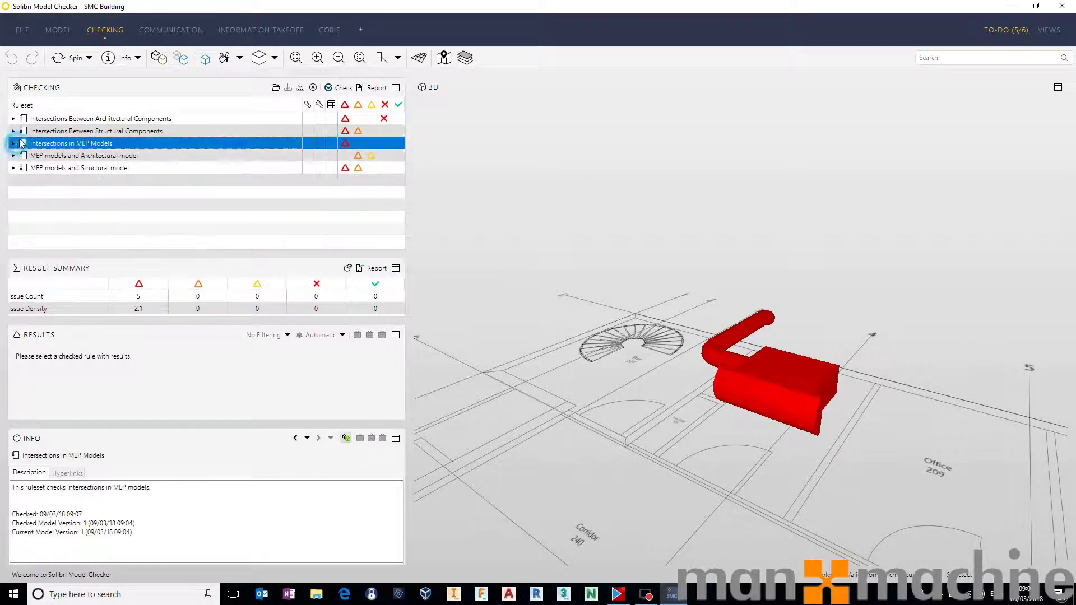
pyautogui.doubleClick(90, 156)
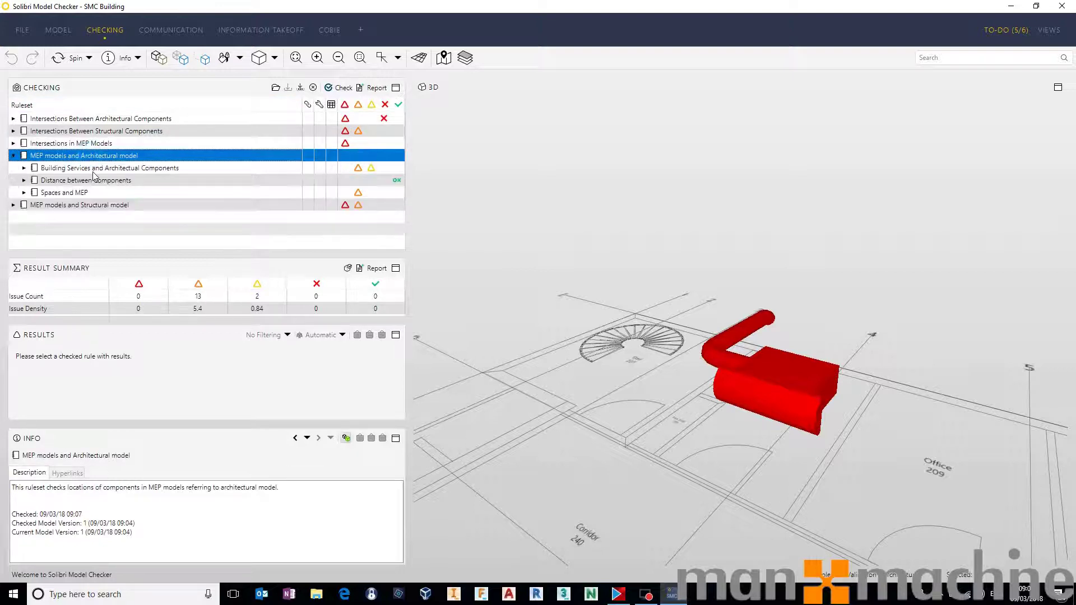
pyautogui.doubleClick(94, 170)
pyautogui.click(122, 207)
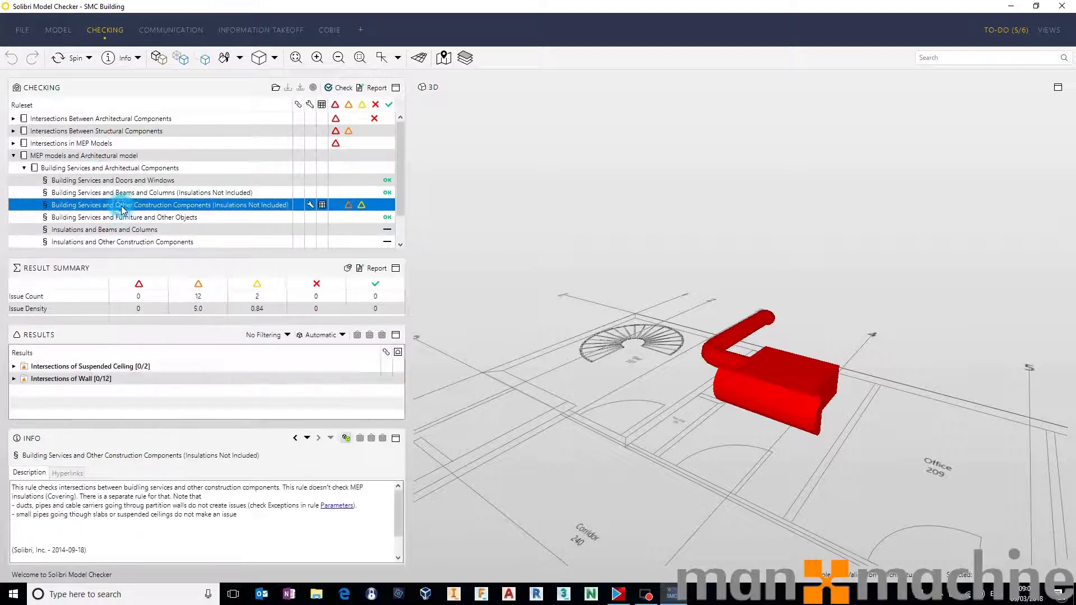
# - Expand the suspended ceiling and wall clashes and zoom to Wall.0.9 to inspect it
pyautogui.doubleClick(57, 367)
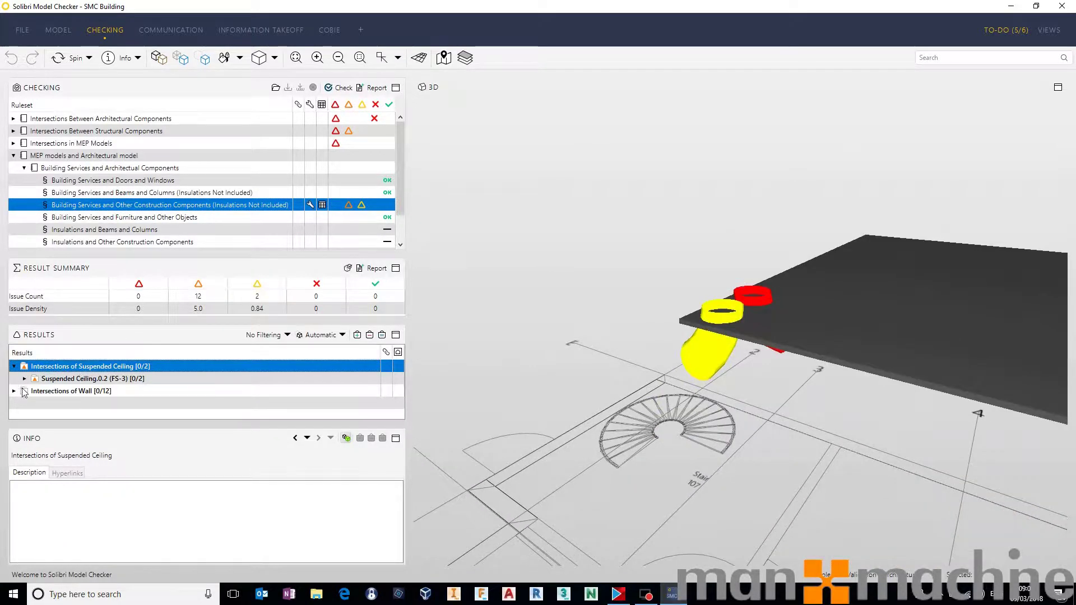
pyautogui.doubleClick(45, 391)
pyautogui.doubleClick(63, 415)
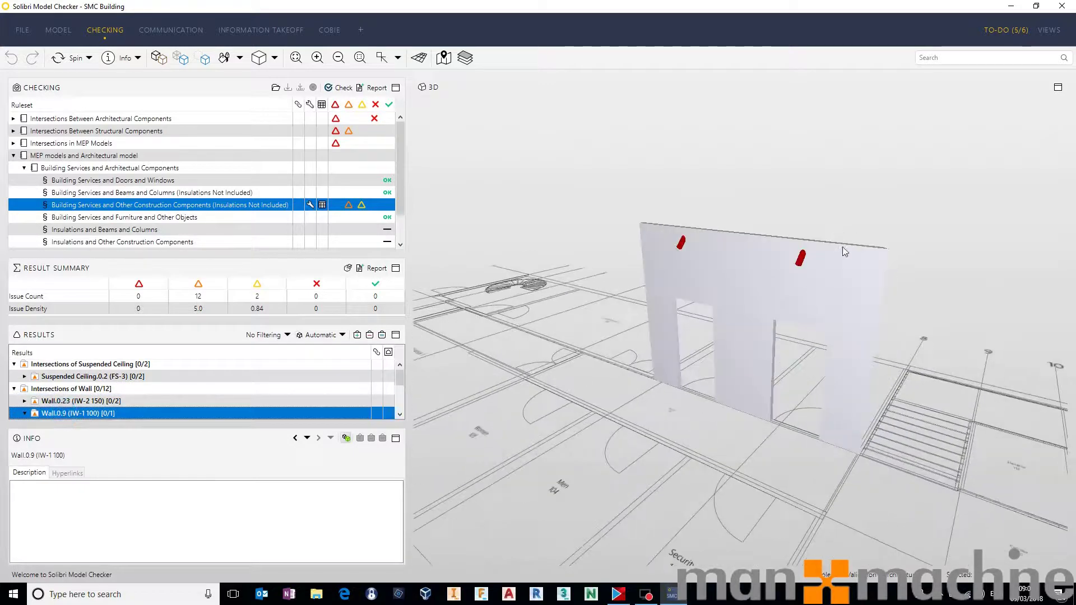
pyautogui.moveTo(838, 248)
pyautogui.mouseDown()
pyautogui.moveTo(562, 274)
pyautogui.moveTo(791, 284)
pyautogui.mouseUp()
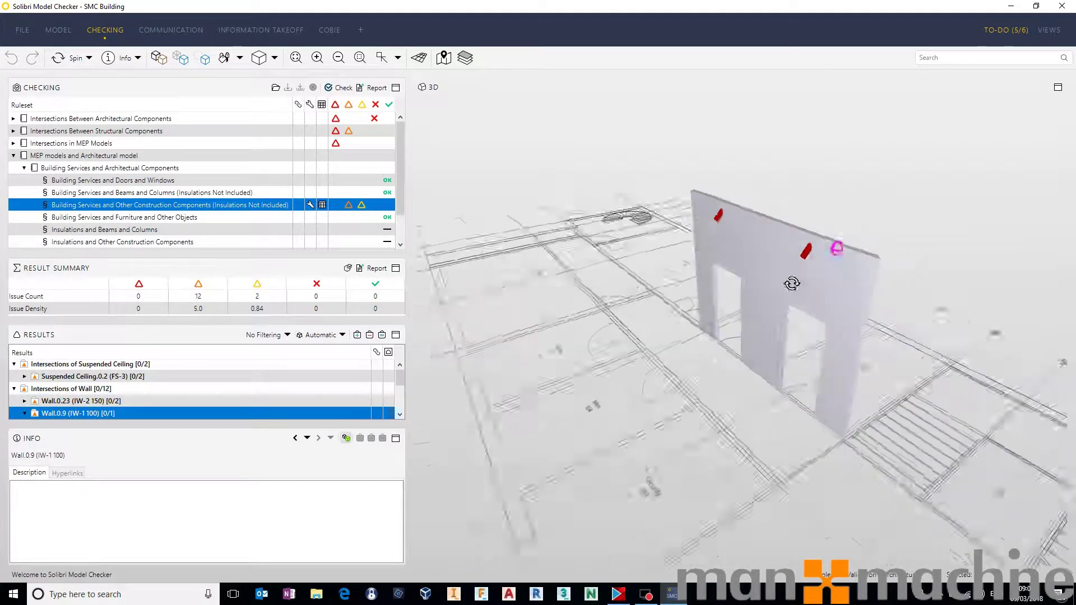
pyautogui.scroll(3, 785, 269)
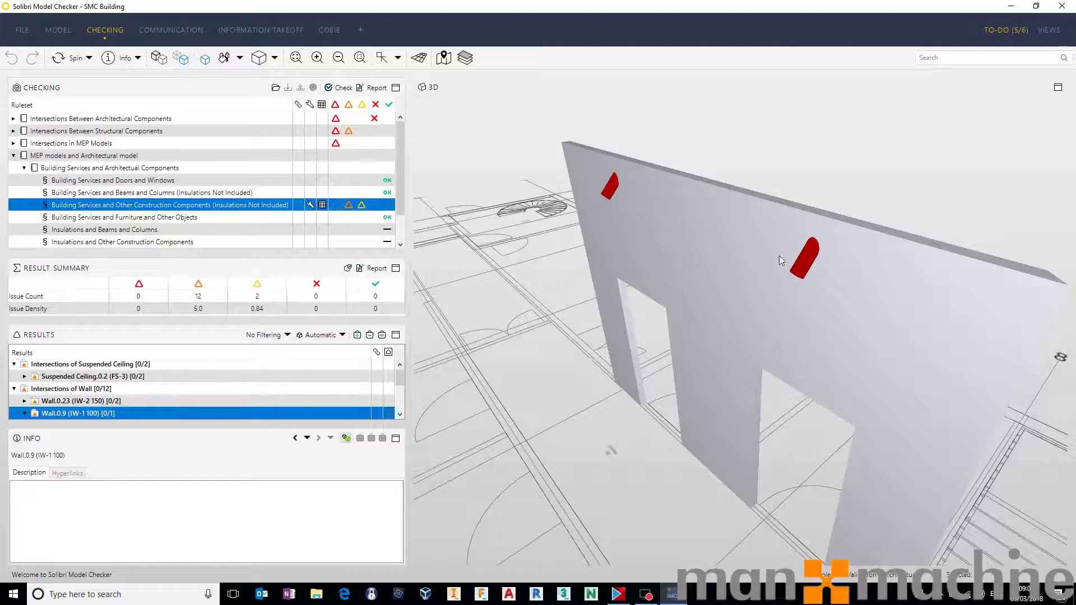
# - Collapse the wall results and MEP/Architectural rulesets back to their top level
pyautogui.click(15, 389)
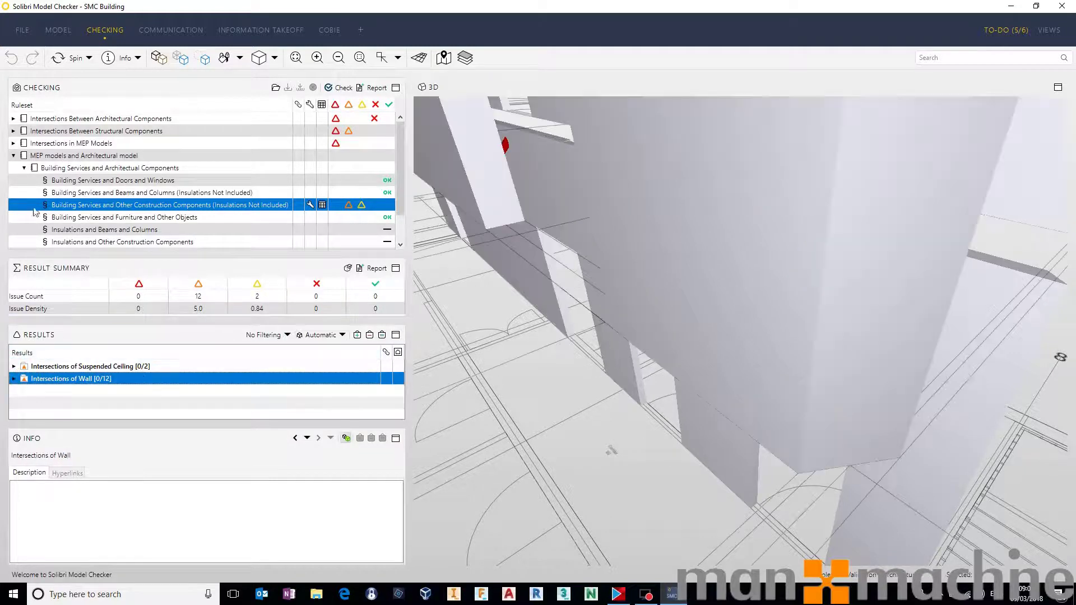
pyautogui.click(24, 168)
pyautogui.click(14, 155)
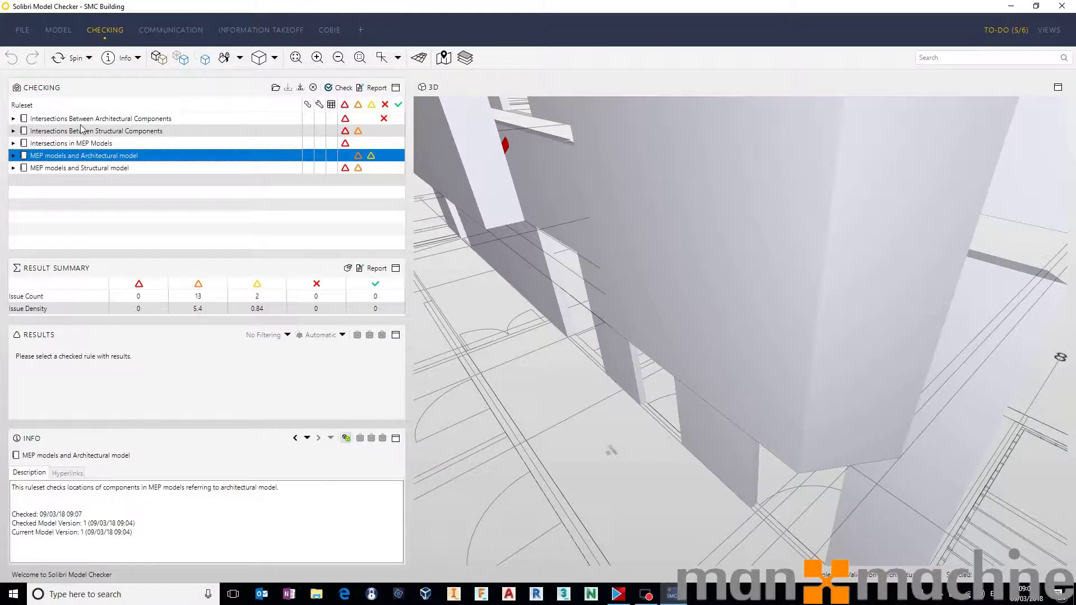
pyautogui.scroll(-5, 685, 364)
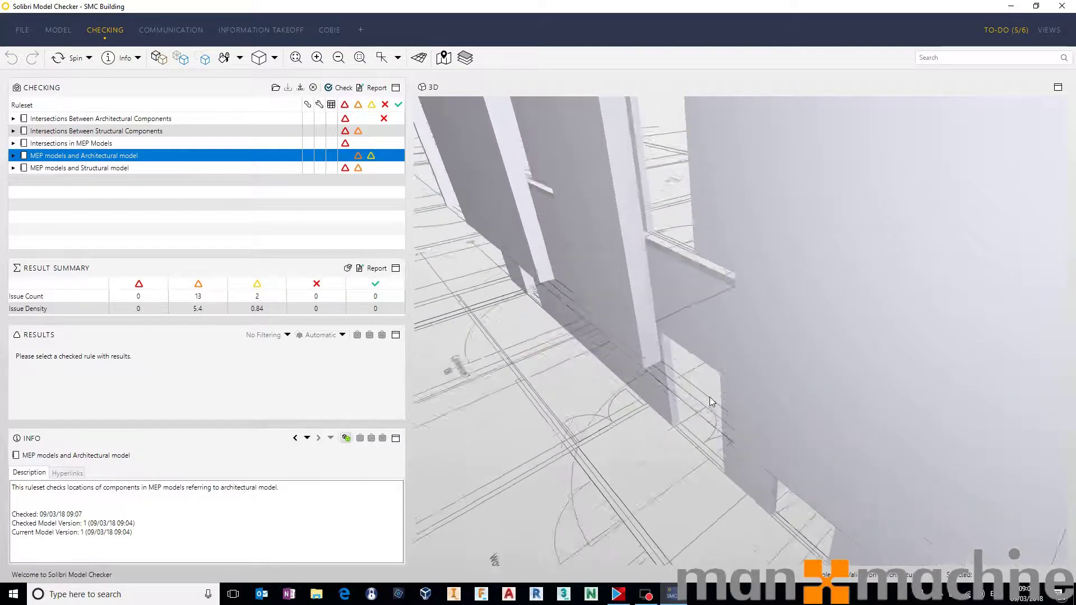
pyautogui.scroll(-5, 706, 381)
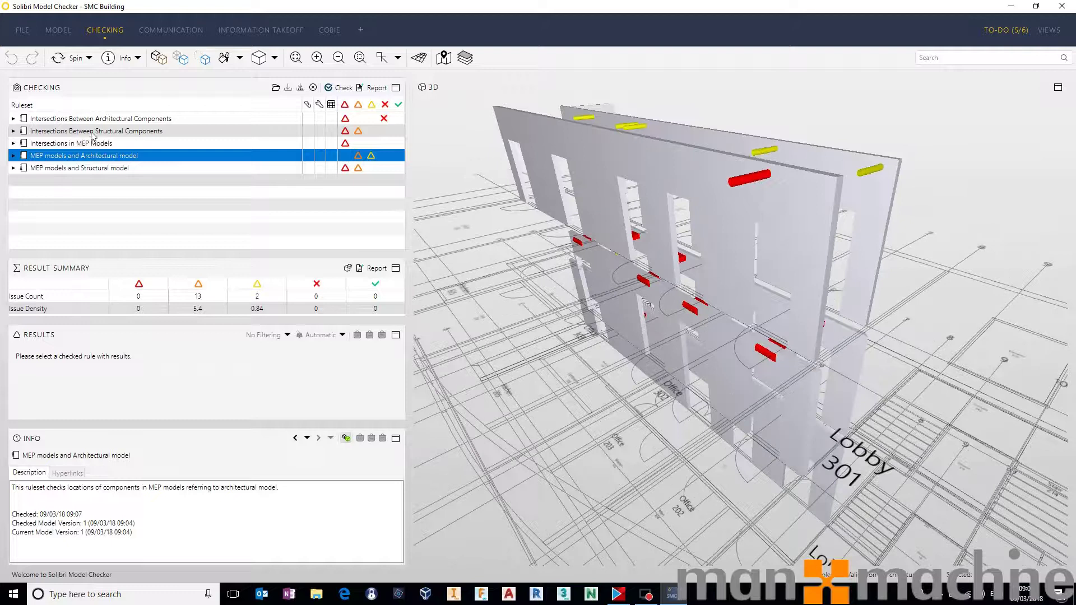
# - Open Wall - Wall Intersections, expand the Wall.3.14/Wall.3.7 clash in EW-1 240, and orbit to face it
pyautogui.doubleClick(104, 120)
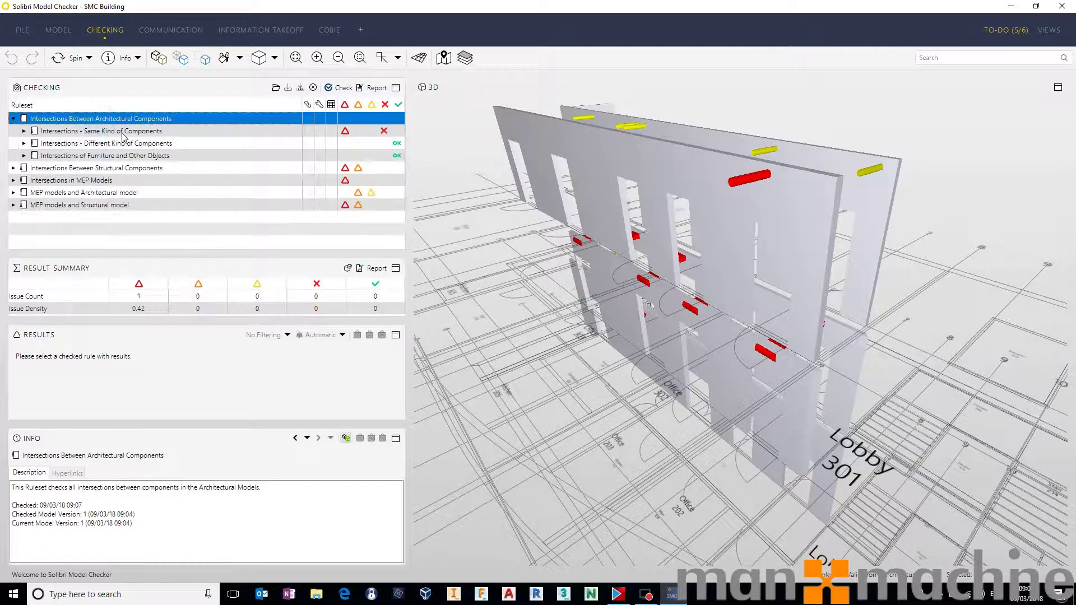
pyautogui.doubleClick(122, 132)
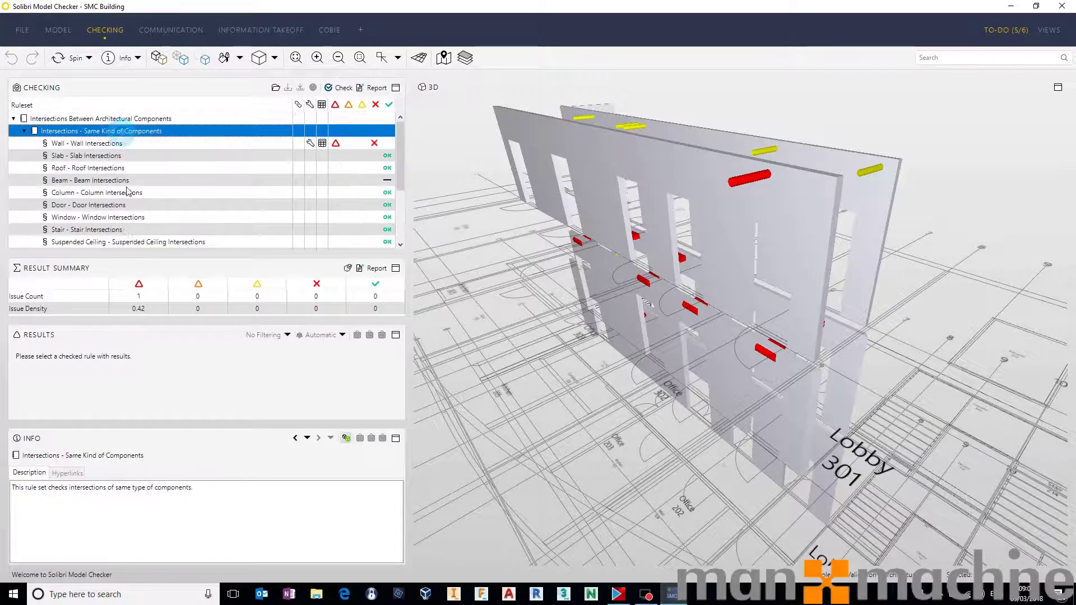
pyautogui.click(103, 145)
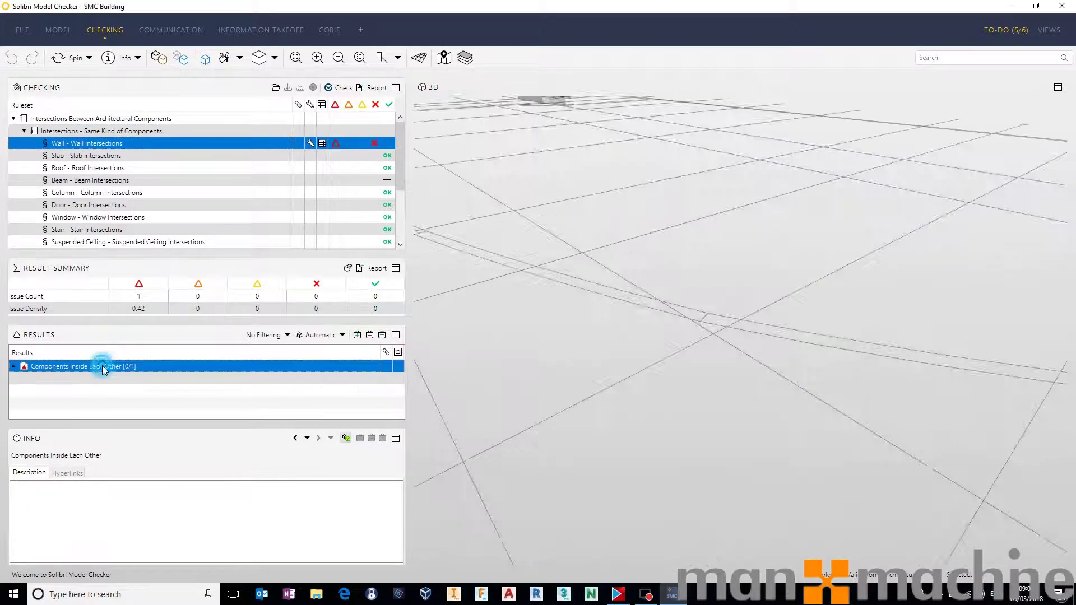
pyautogui.doubleClick(102, 366)
pyautogui.doubleClick(89, 378)
pyautogui.click(86, 392)
pyautogui.doubleClick(86, 391)
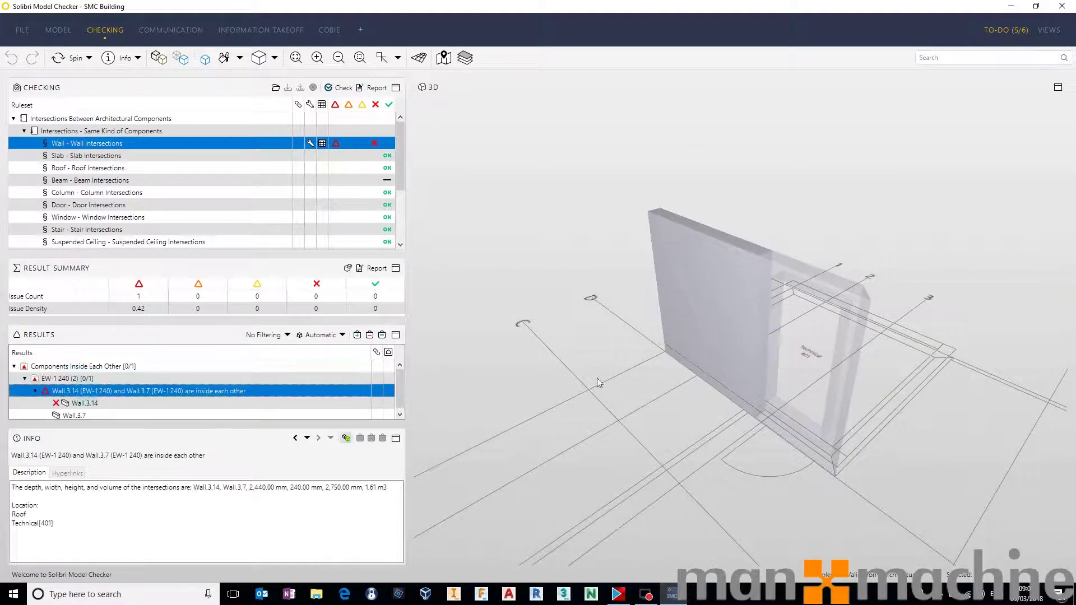
pyautogui.moveTo(699, 383)
pyautogui.mouseDown()
pyautogui.moveTo(770, 432)
pyautogui.moveTo(569, 240)
pyautogui.mouseUp()
pyautogui.moveTo(610, 268); pyautogui.dragTo(757, 241)
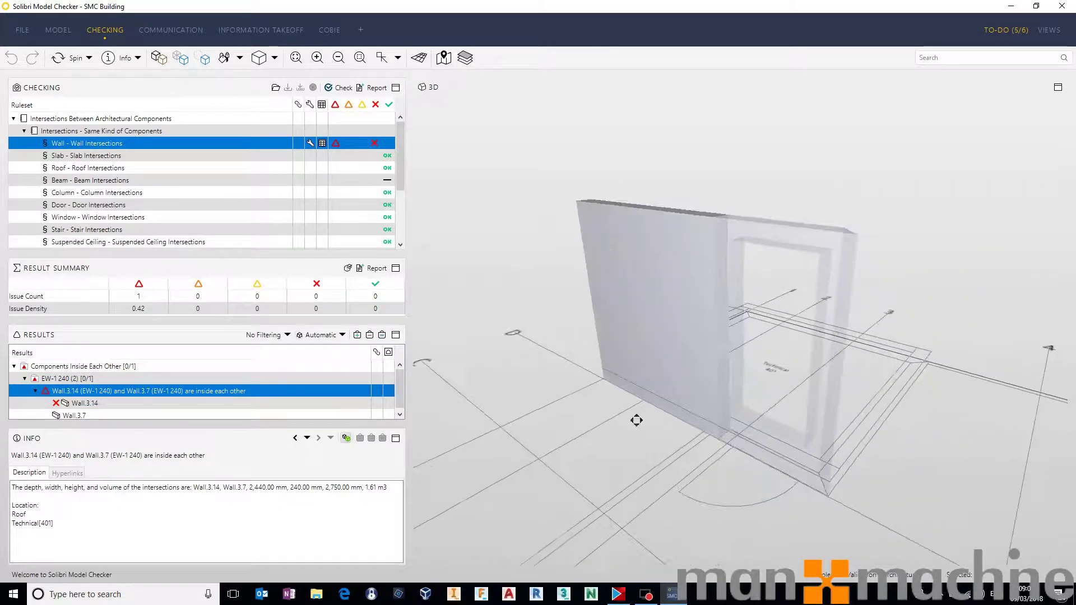
# - Switch the interaction mode to Select and click the clashing walls in the 3D view
pyautogui.click(137, 57)
pyautogui.click(124, 104)
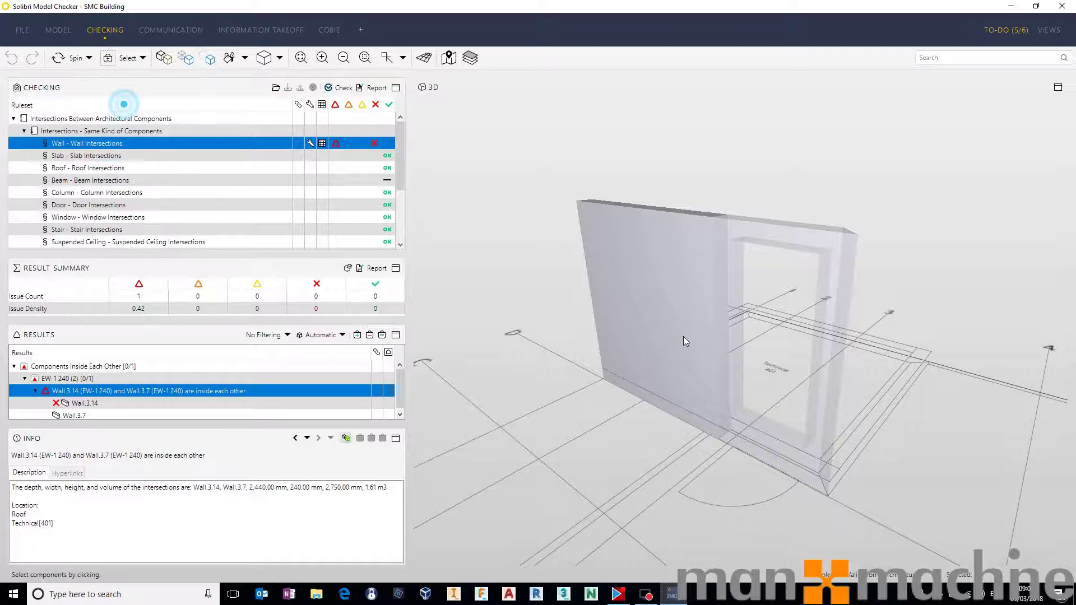
pyautogui.click(634, 240)
pyautogui.click(713, 219)
pyautogui.click(792, 217)
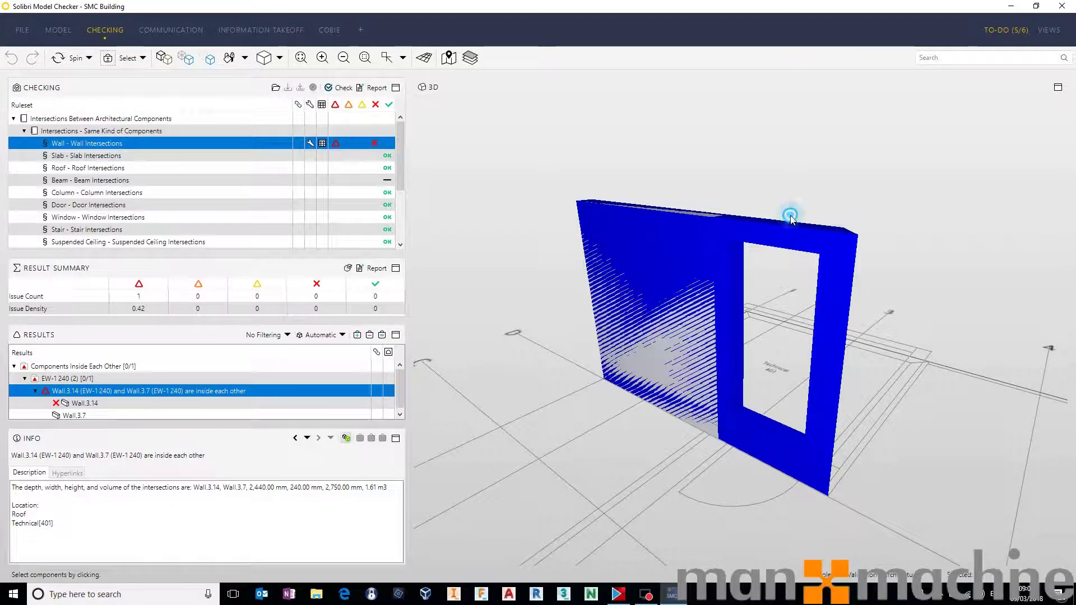
pyautogui.click(835, 250)
# - Check the selection in the whole-building view, then return to the clash and reselect the wall
pyautogui.click(164, 58)
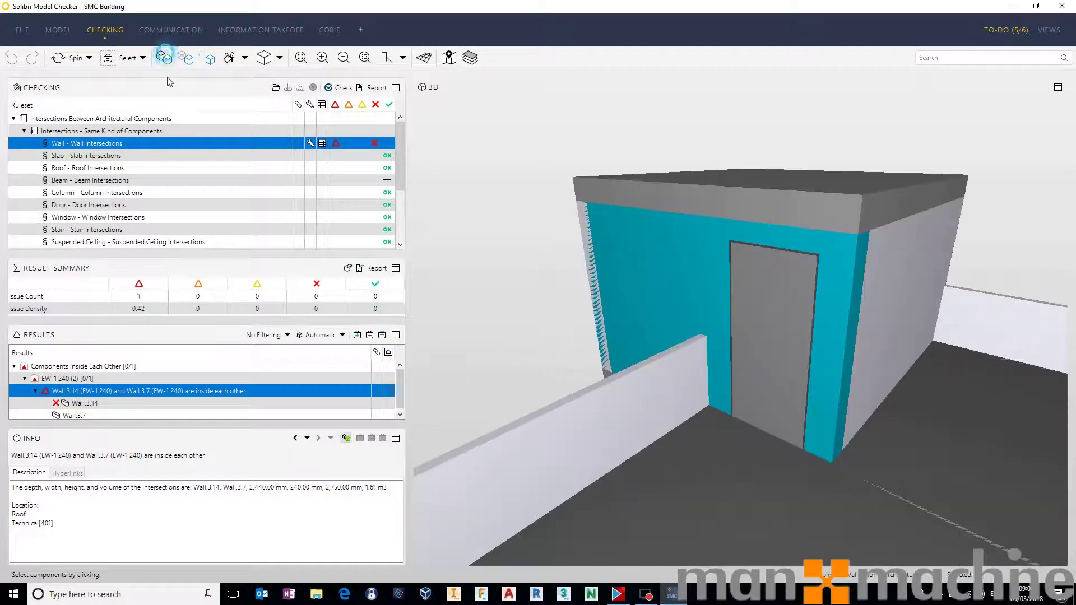
pyautogui.click(107, 391)
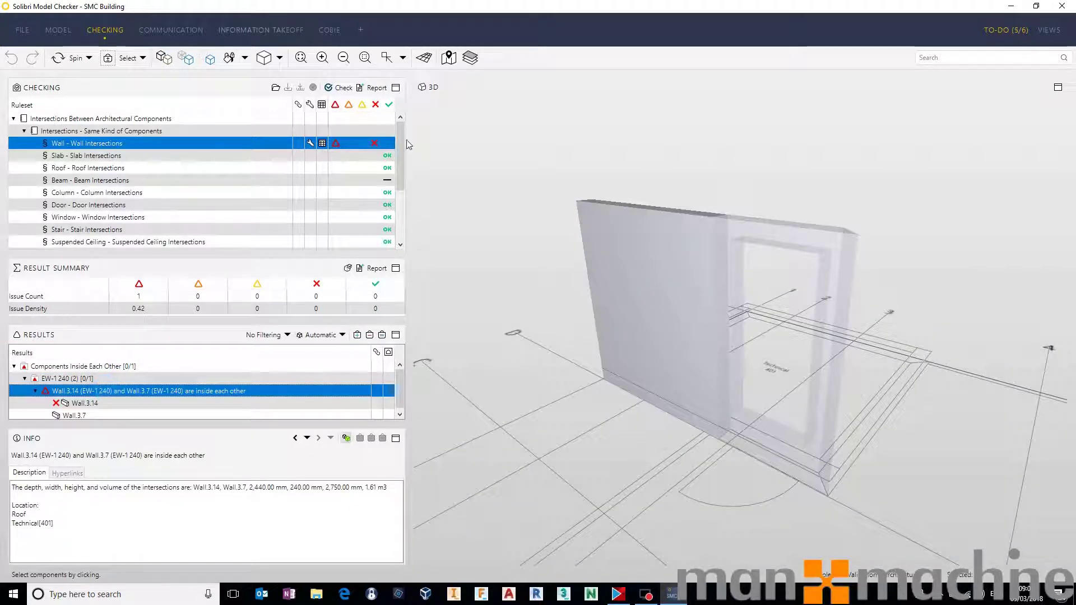
pyautogui.click(841, 251)
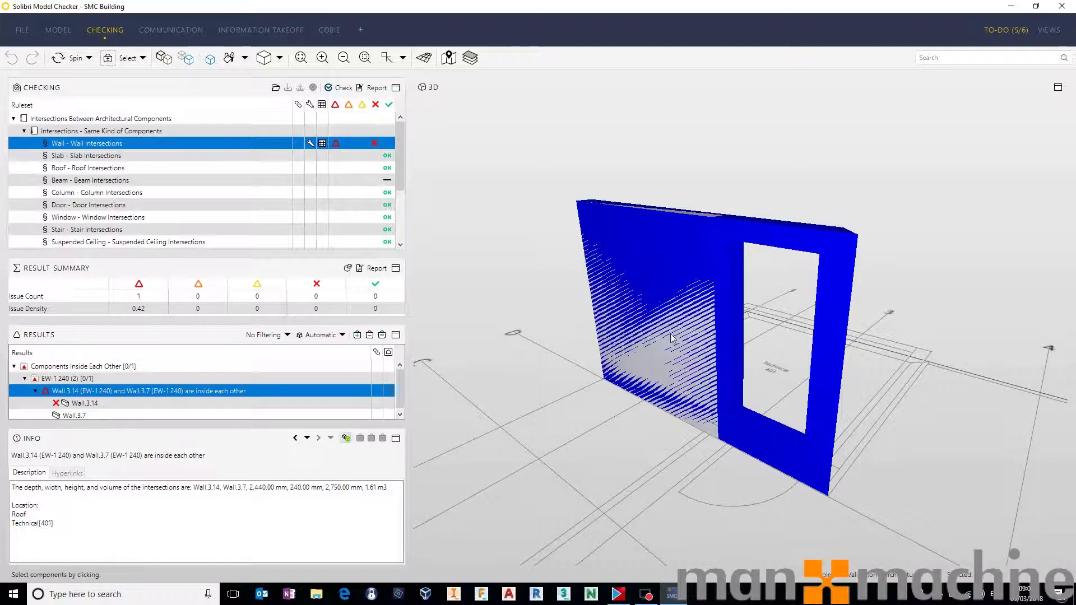
# - Paint the selected wall with a red colour
pyautogui.click(245, 58)
pyautogui.click(257, 79)
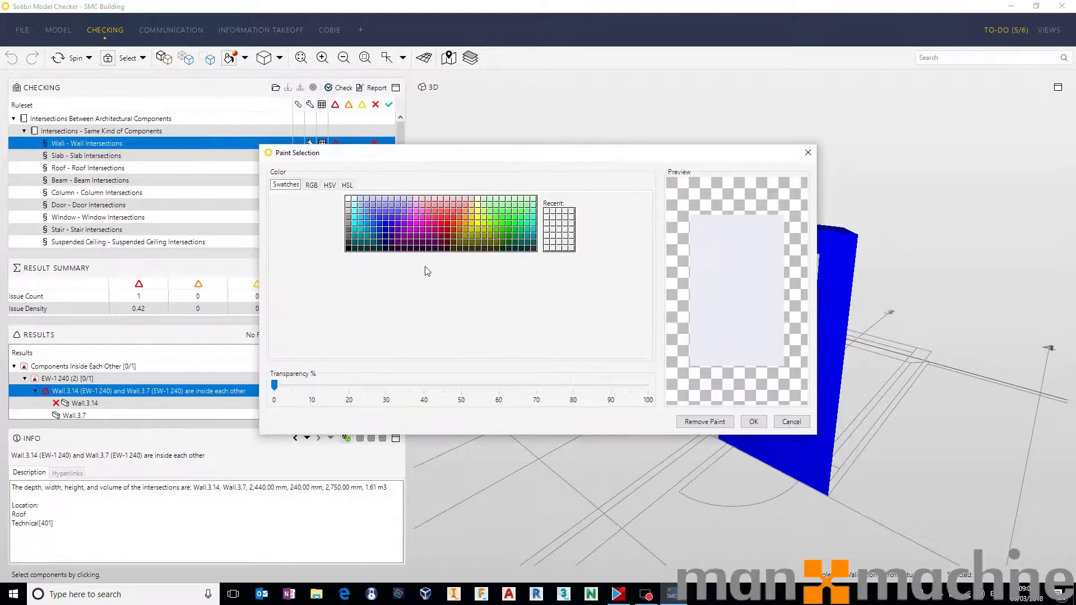
pyautogui.click(456, 224)
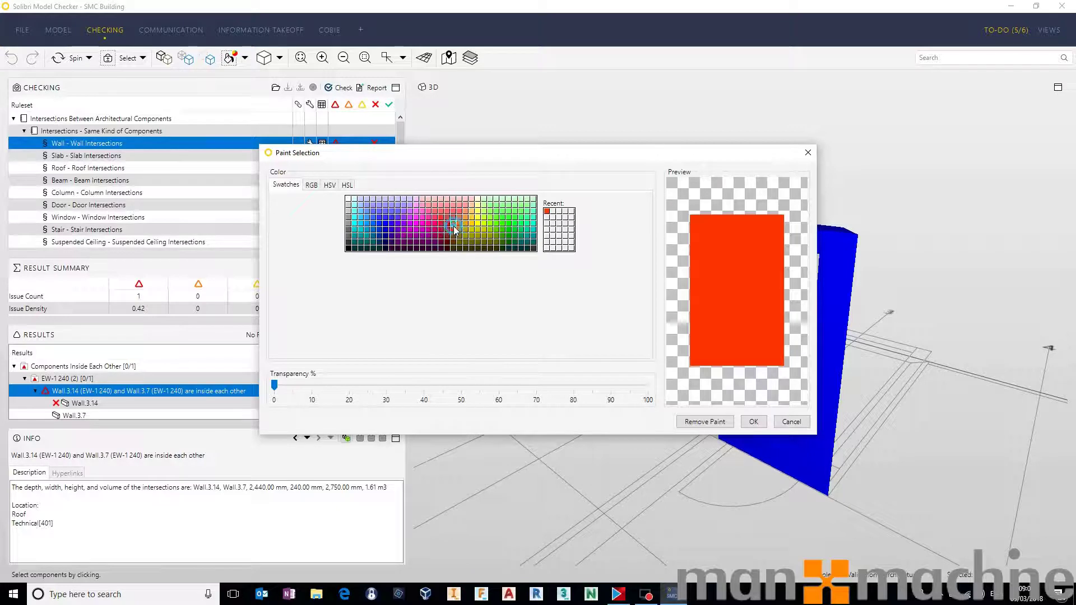
pyautogui.click(753, 422)
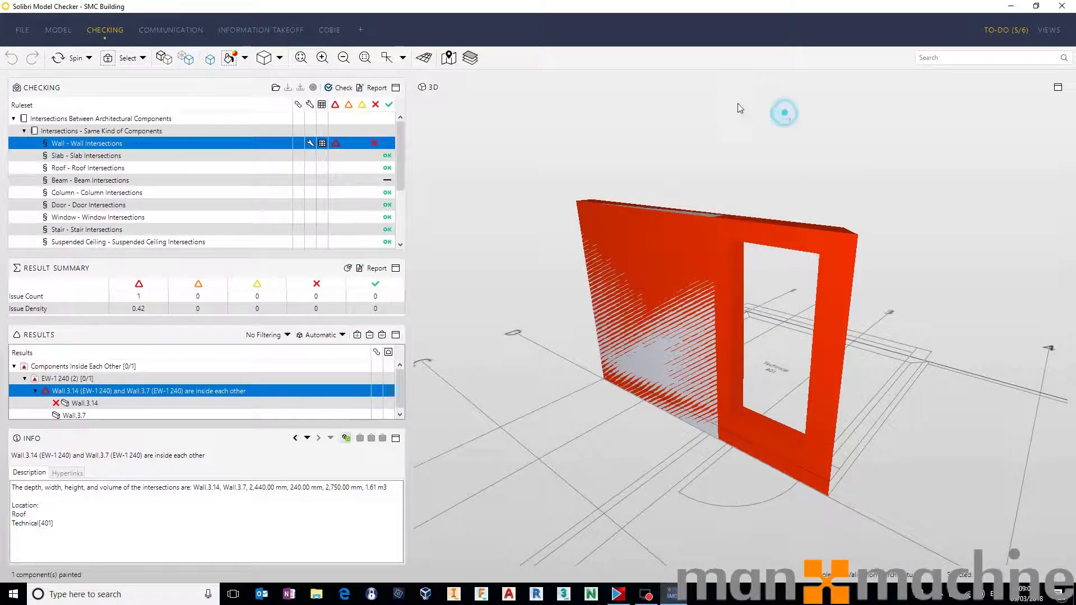
# - Review the red wall in the whole-building view, then return to the clash and orbit around it
pyautogui.click(171, 61)
pyautogui.click(97, 393)
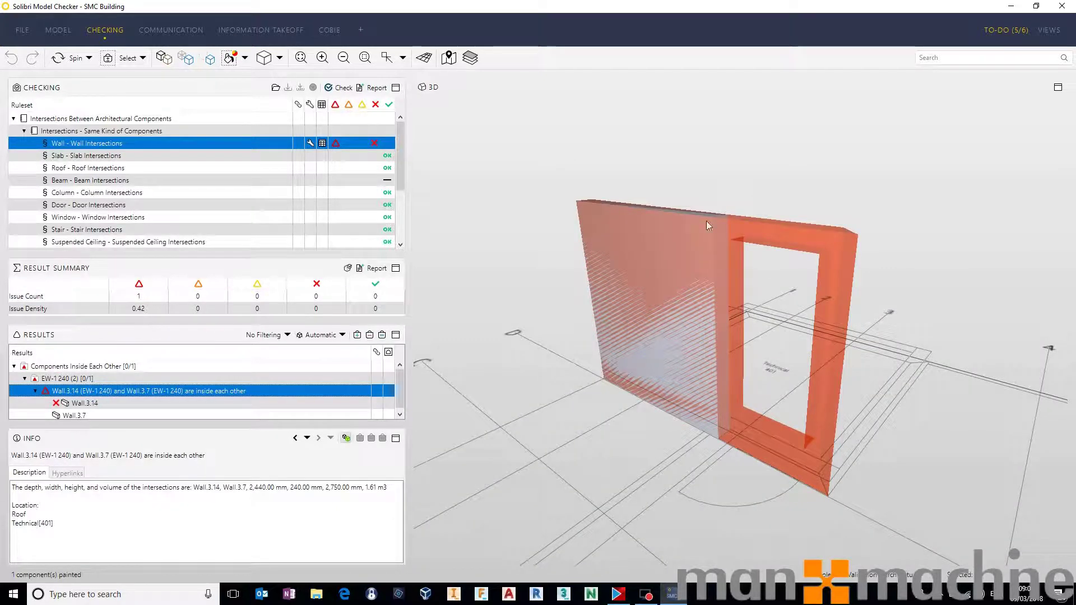
pyautogui.moveTo(675, 260); pyautogui.dragTo(632, 274)
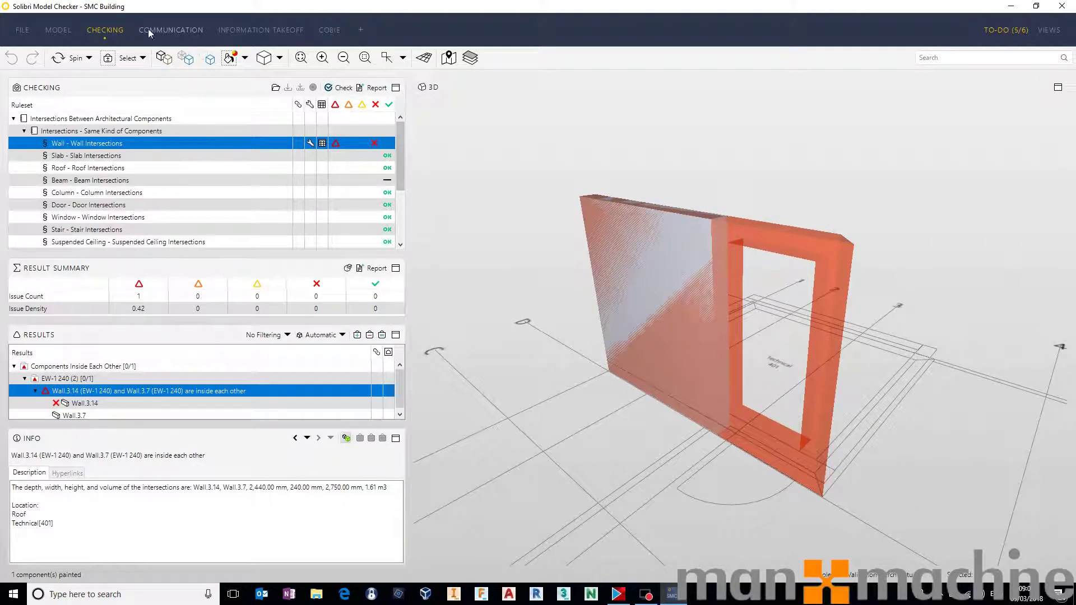
pyautogui.click(165, 29)
pyautogui.click(105, 30)
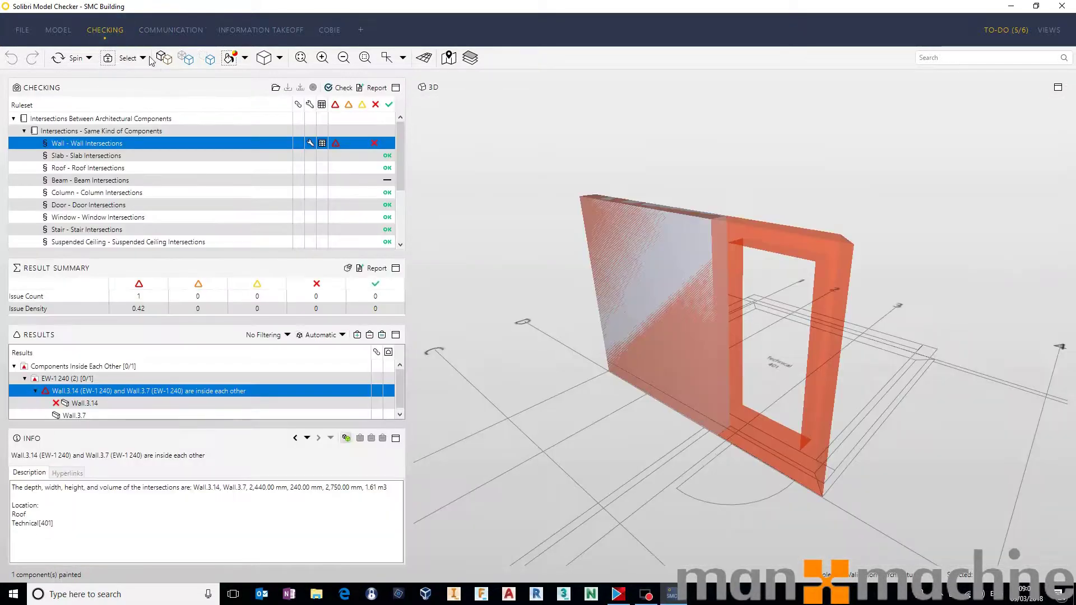
# - In markup mode, draw a cloud over the wall clash and an arrow pointing at it
pyautogui.click(143, 58)
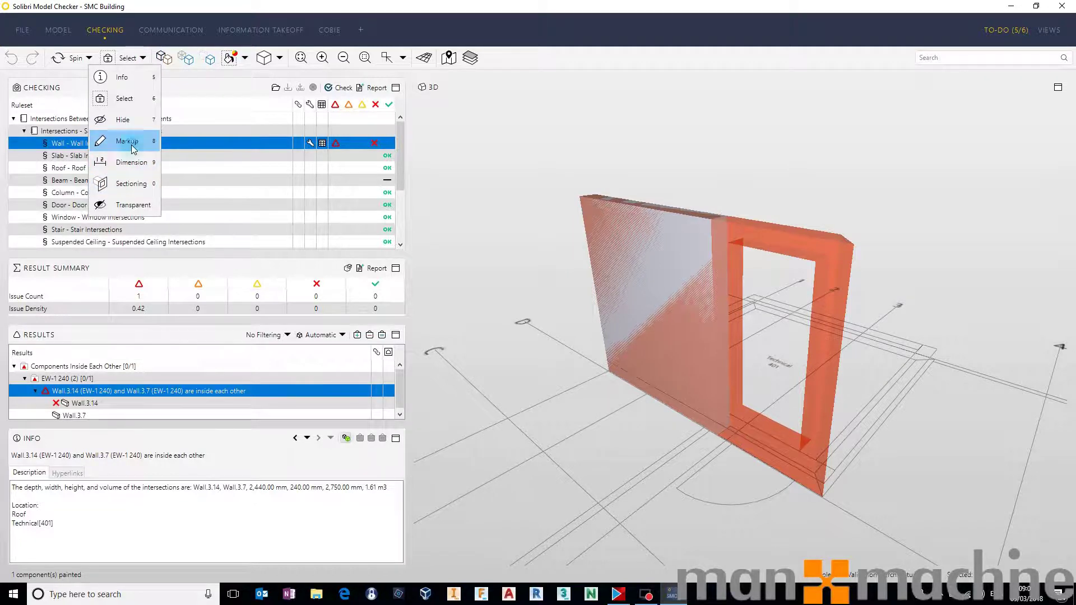
pyautogui.click(126, 141)
pyautogui.moveTo(616, 240); pyautogui.dragTo(702, 365)
pyautogui.click(464, 108)
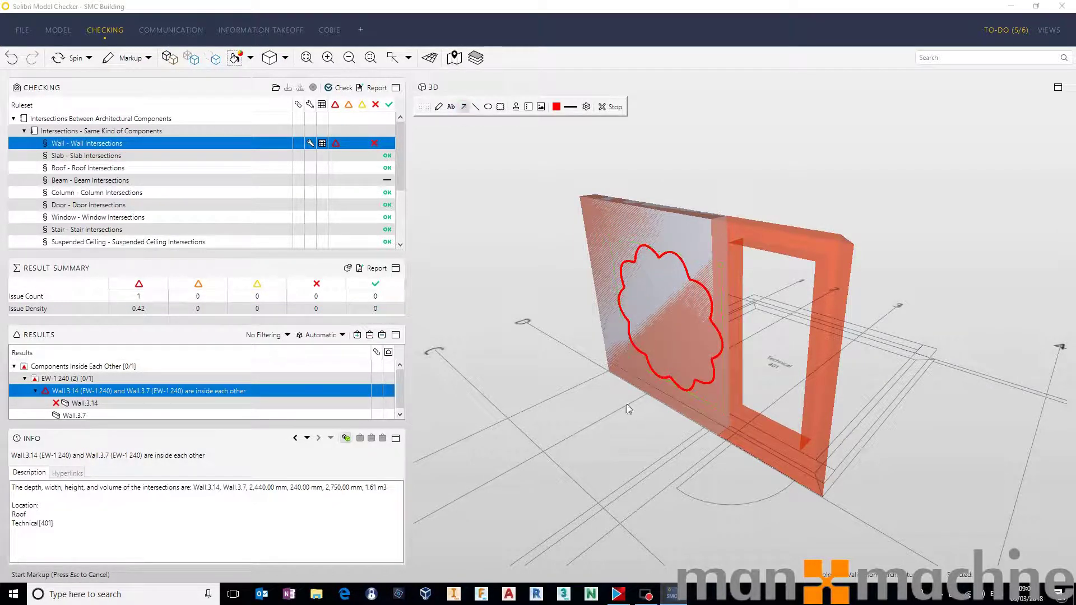
pyautogui.moveTo(650, 315); pyautogui.dragTo(615, 363)
# - Add the text note 'Clash' on the wall and stop the markup
pyautogui.click(451, 107)
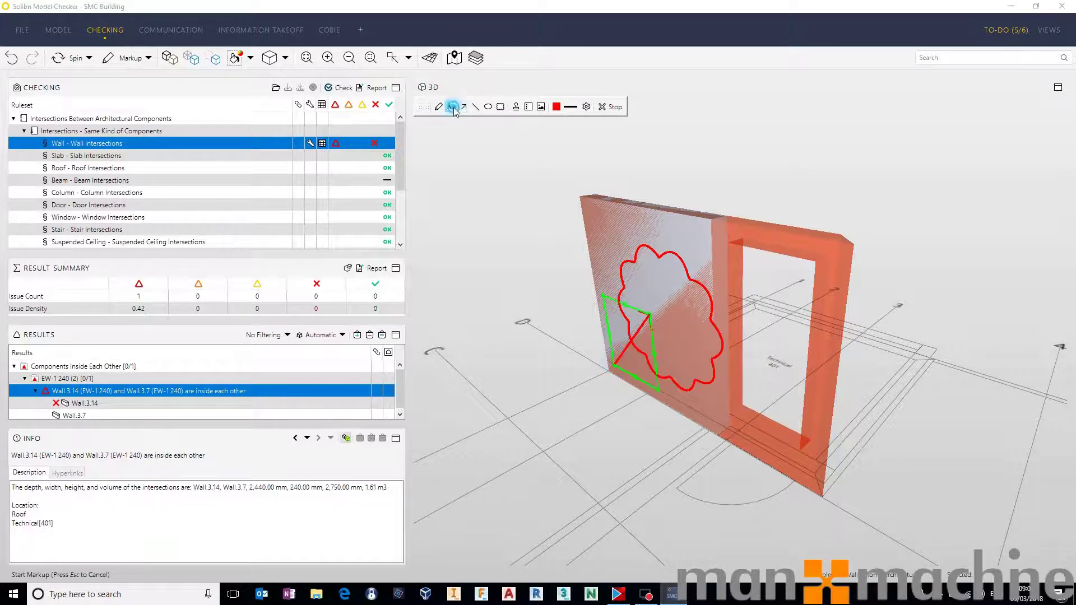
pyautogui.click(641, 300)
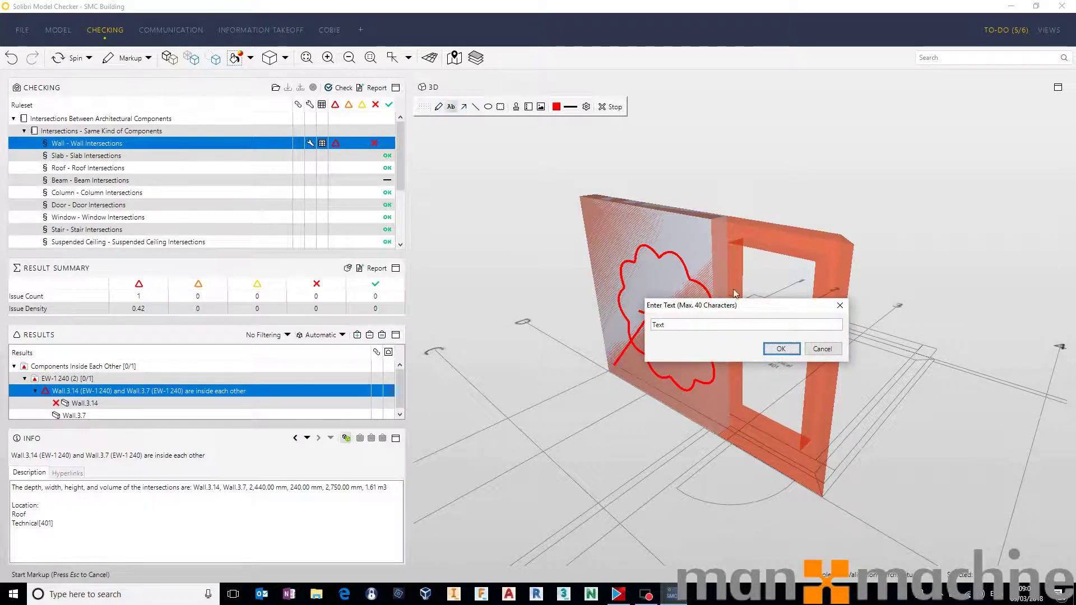
pyautogui.doubleClick(705, 329)
pyautogui.write('Clash')
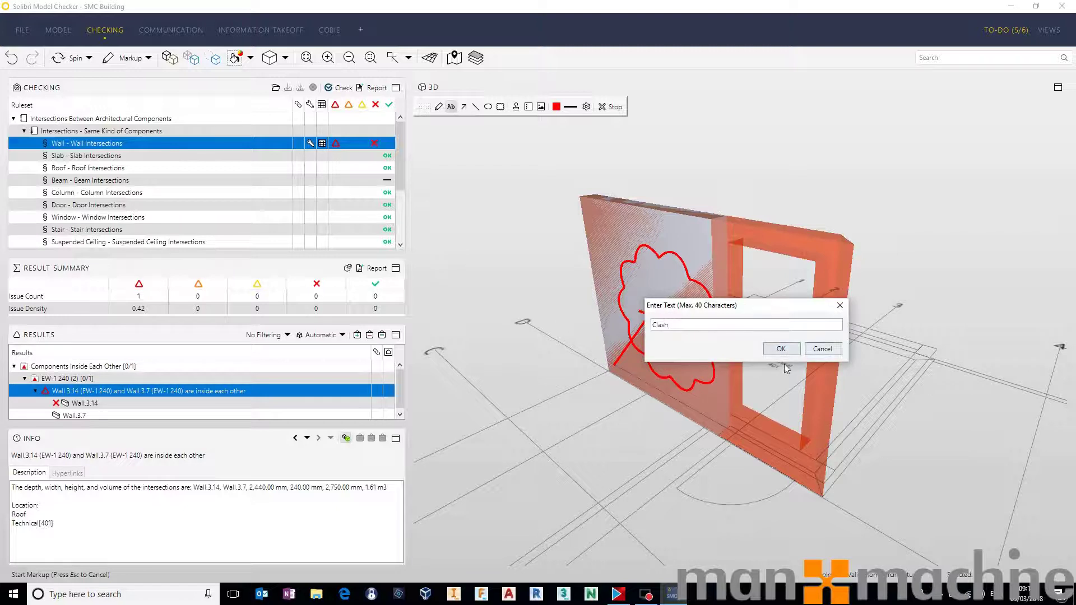
pyautogui.click(781, 348)
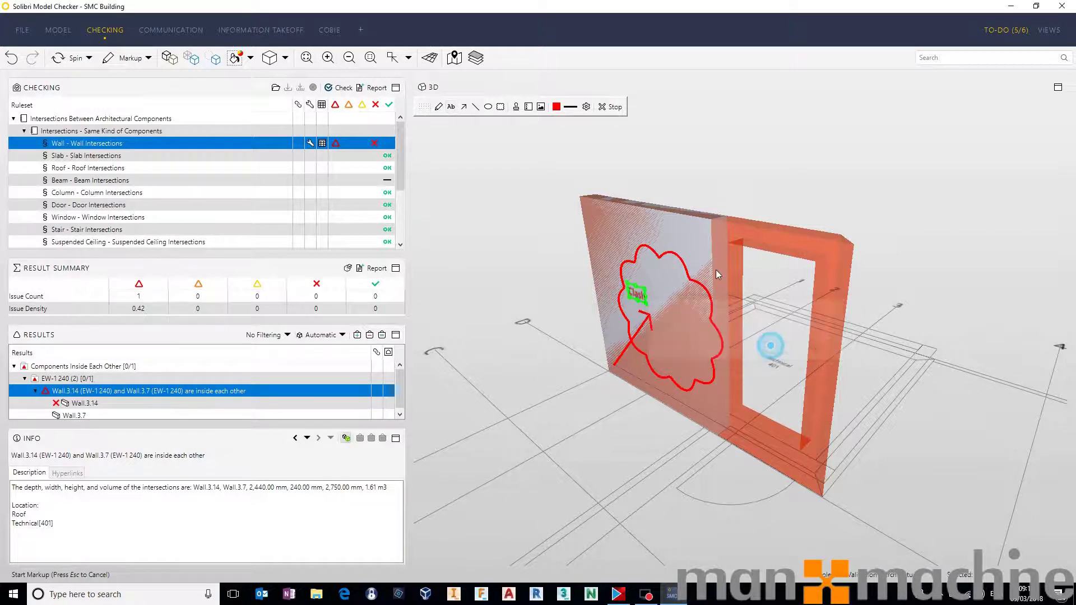
pyautogui.click(613, 108)
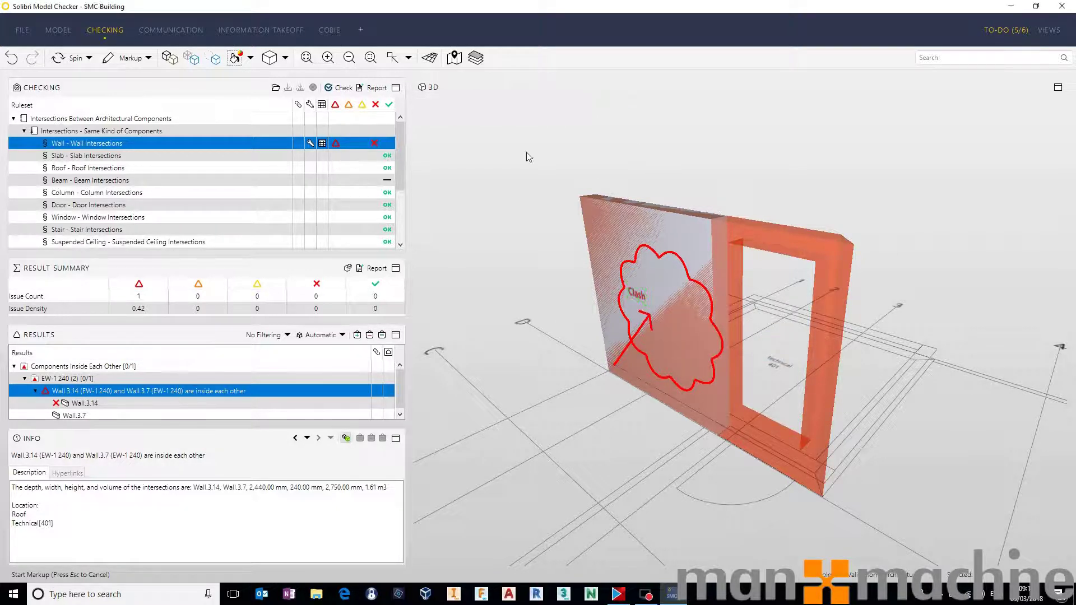
# - Add the clash as an issue slide, fill its description from the intersection dimensions, and enlarge Issue Details
pyautogui.rightClick(199, 394)
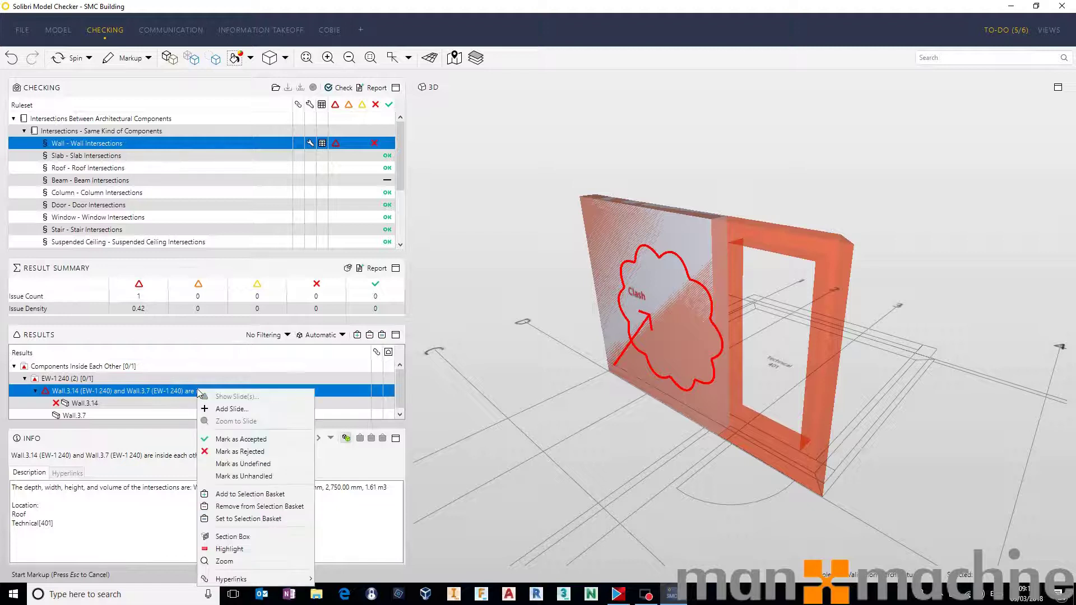
pyautogui.click(241, 409)
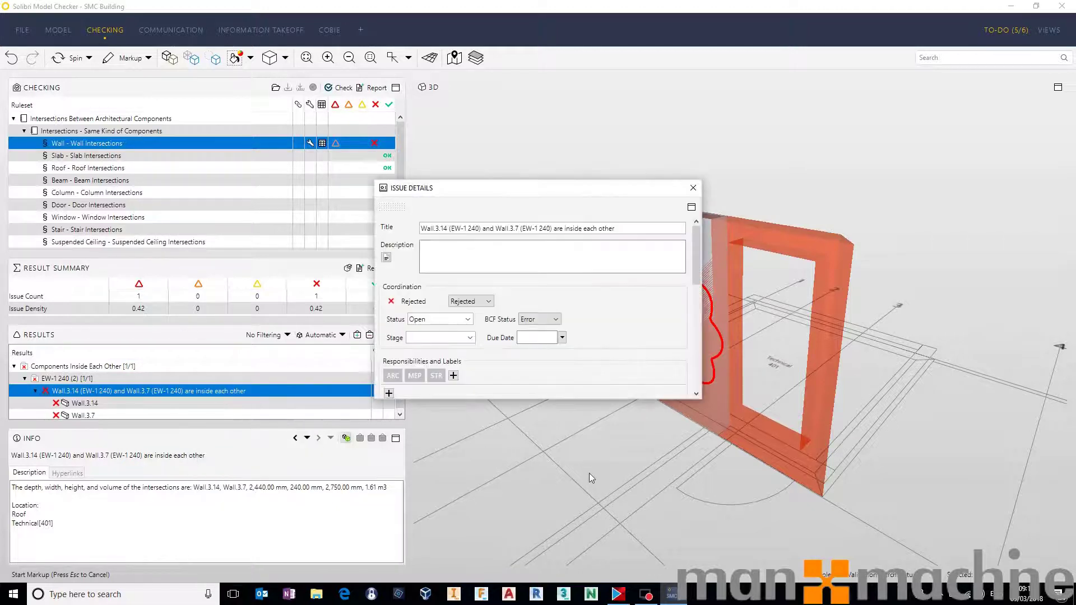
pyautogui.click(387, 257)
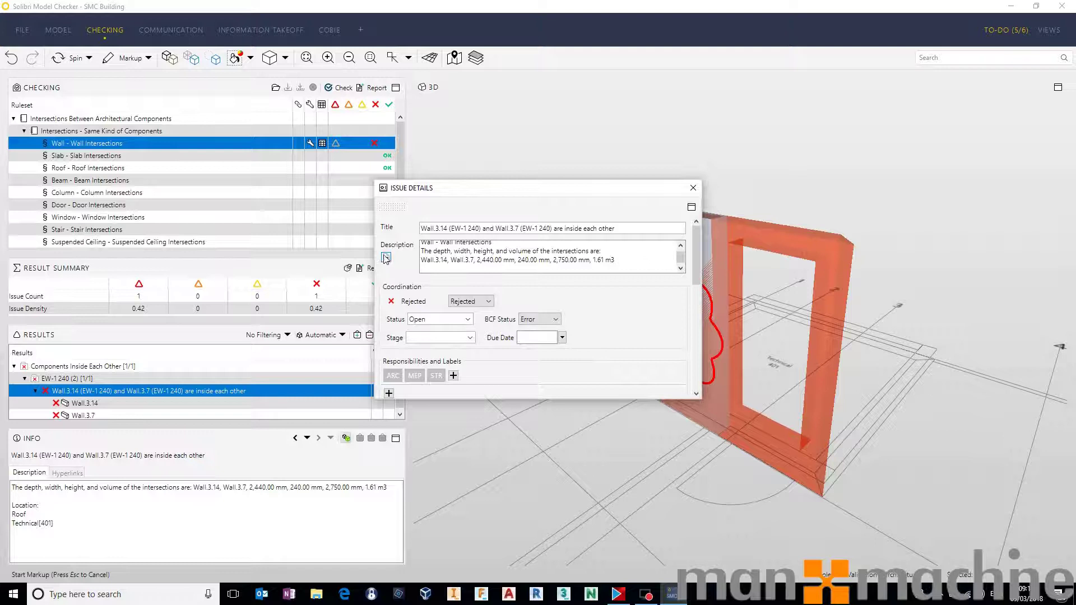
pyautogui.moveTo(414, 190); pyautogui.dragTo(451, 90)
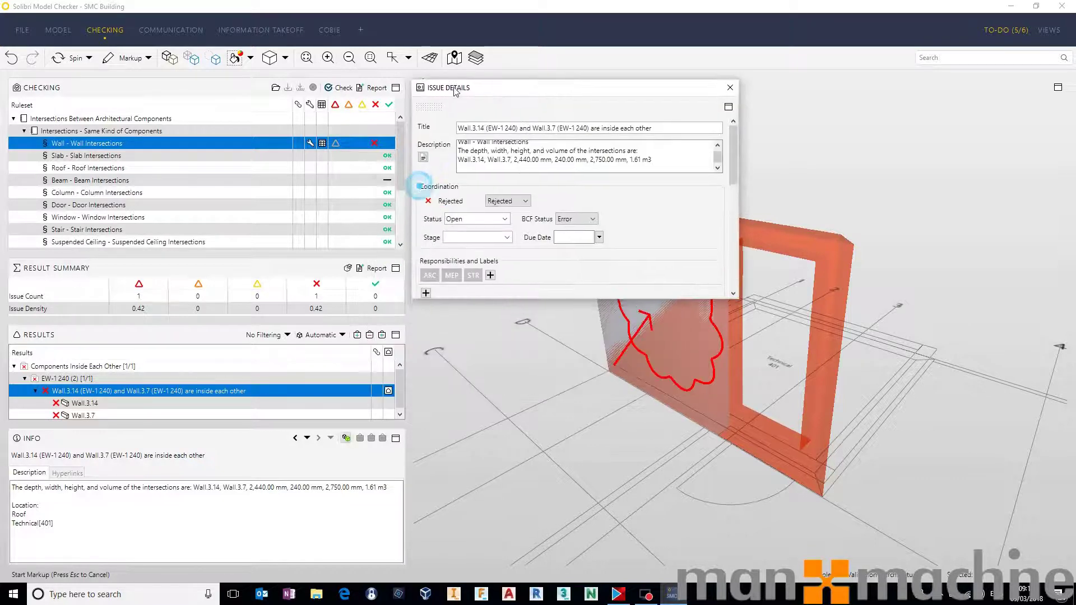
pyautogui.moveTo(574, 301); pyautogui.dragTo(574, 509)
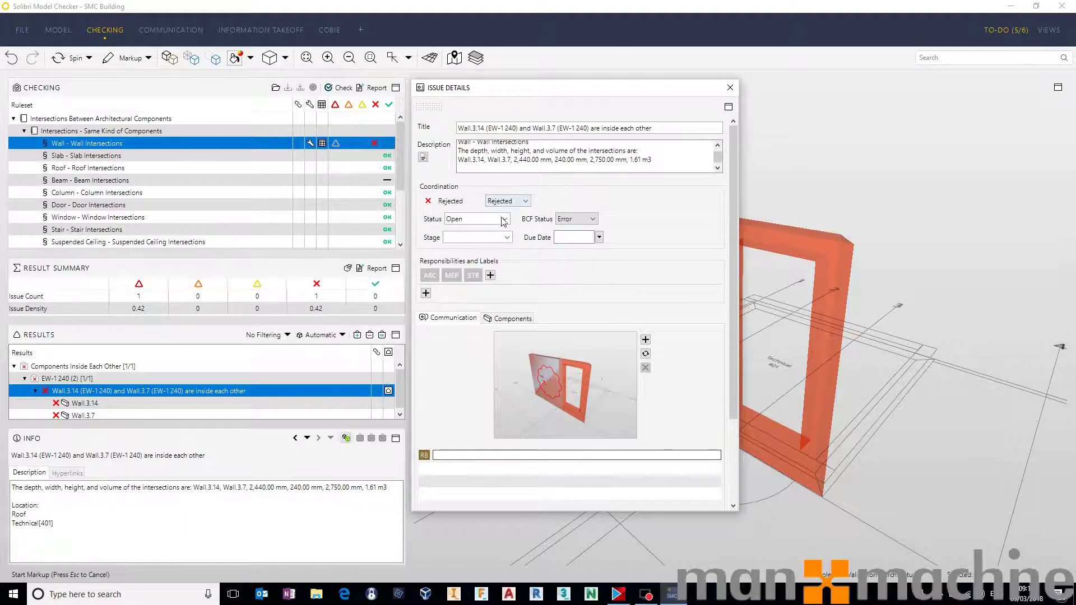
# - Assign the issue to ARC and add a second responsibility
pyautogui.click(426, 279)
pyautogui.click(446, 275)
pyautogui.click(580, 310)
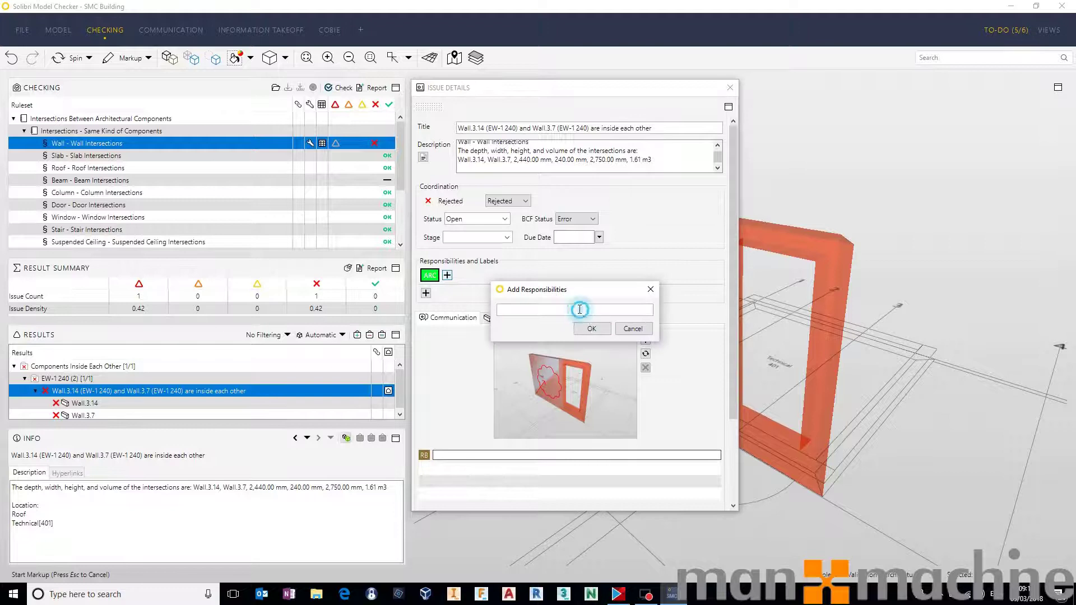
pyautogui.write('r')
pyautogui.click(585, 331)
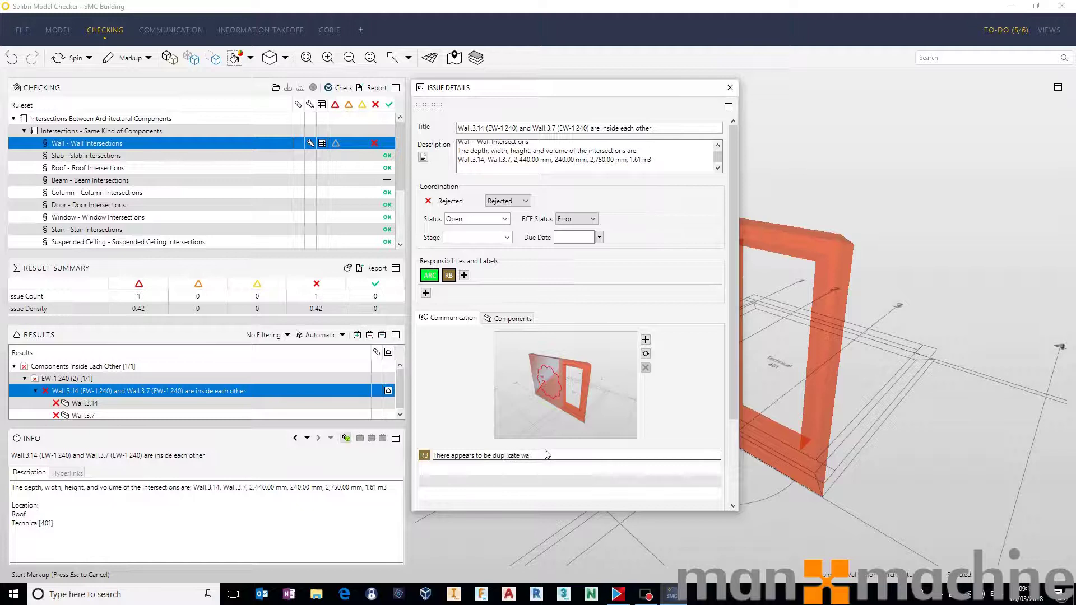
# - Post the comment 'There appears to be duplicate walls inside one another.', check Components, and close
pyautogui.write('ls inside one another.')
pyautogui.press('Return')
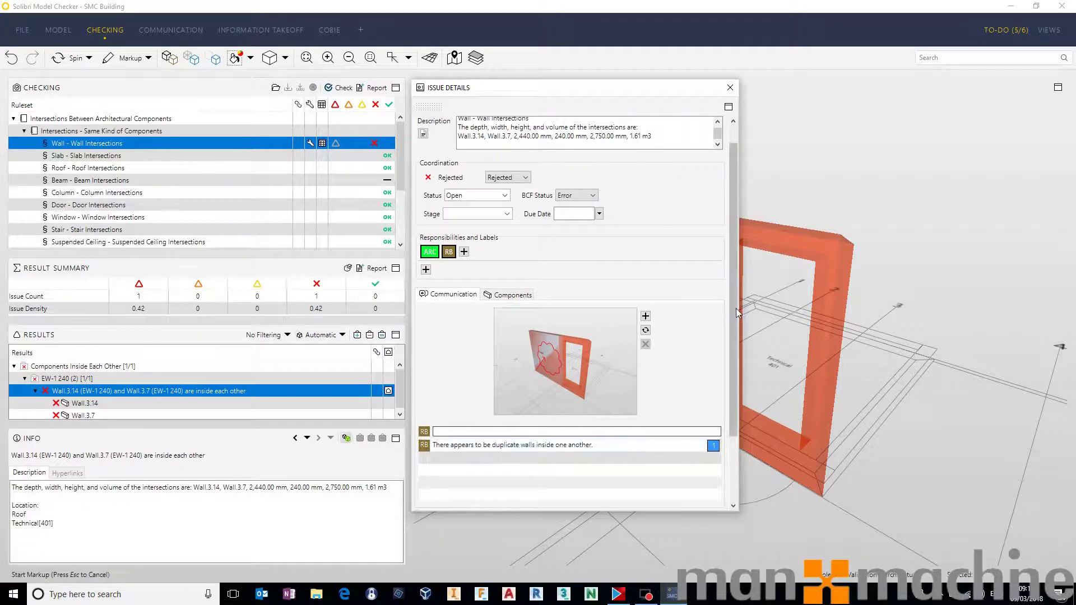
pyautogui.moveTo(732, 354); pyautogui.dragTo(733, 418)
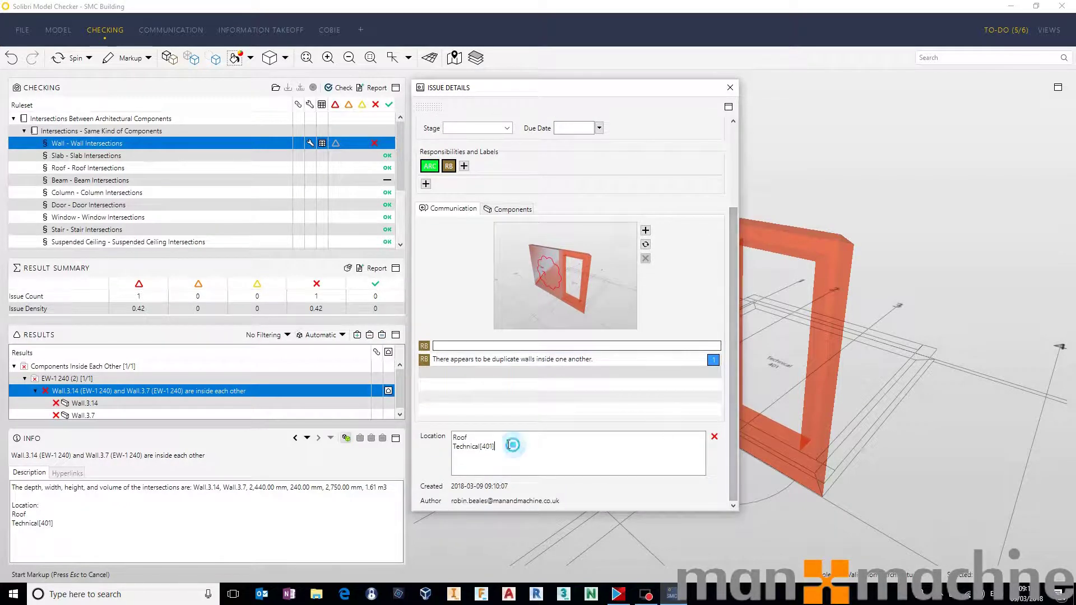
pyautogui.moveTo(502, 447); pyautogui.dragTo(410, 418)
pyautogui.click(517, 212)
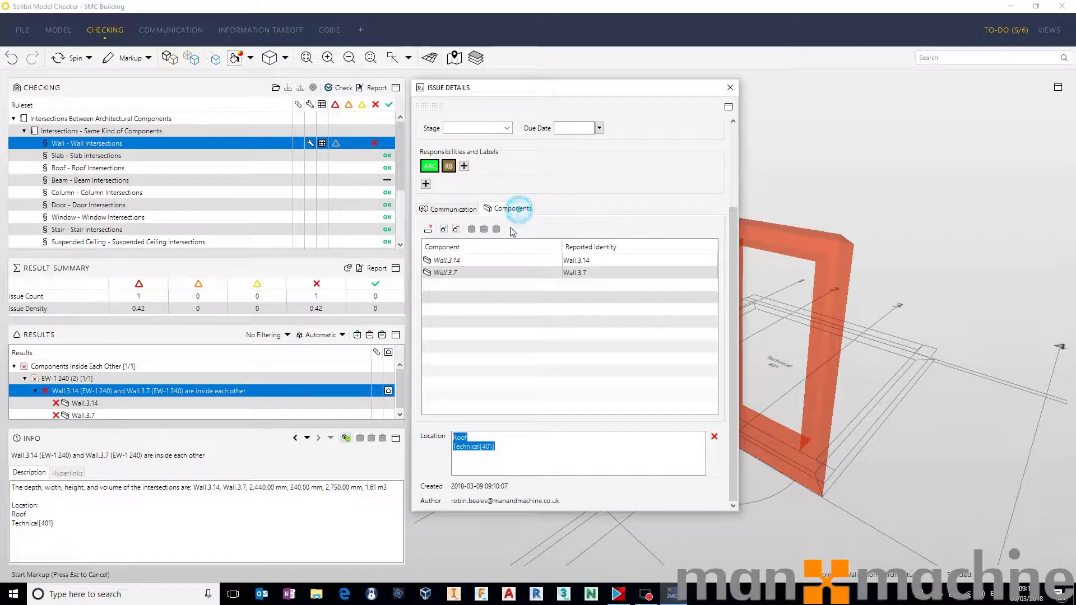
pyautogui.click(730, 88)
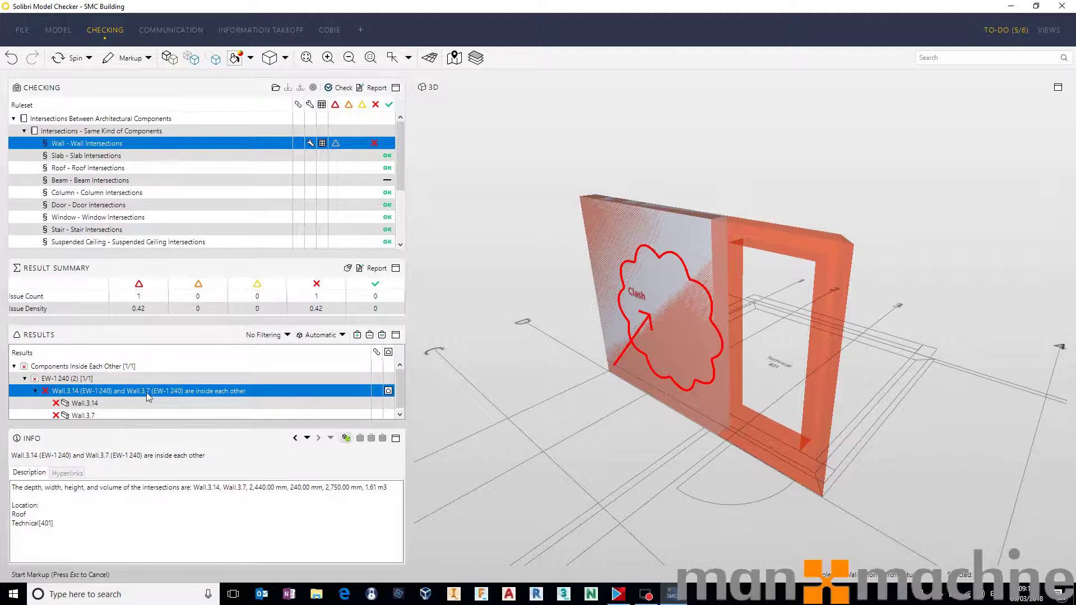
# - Create Presentation 1 from the checking results in the Communication workspace
pyautogui.click(171, 30)
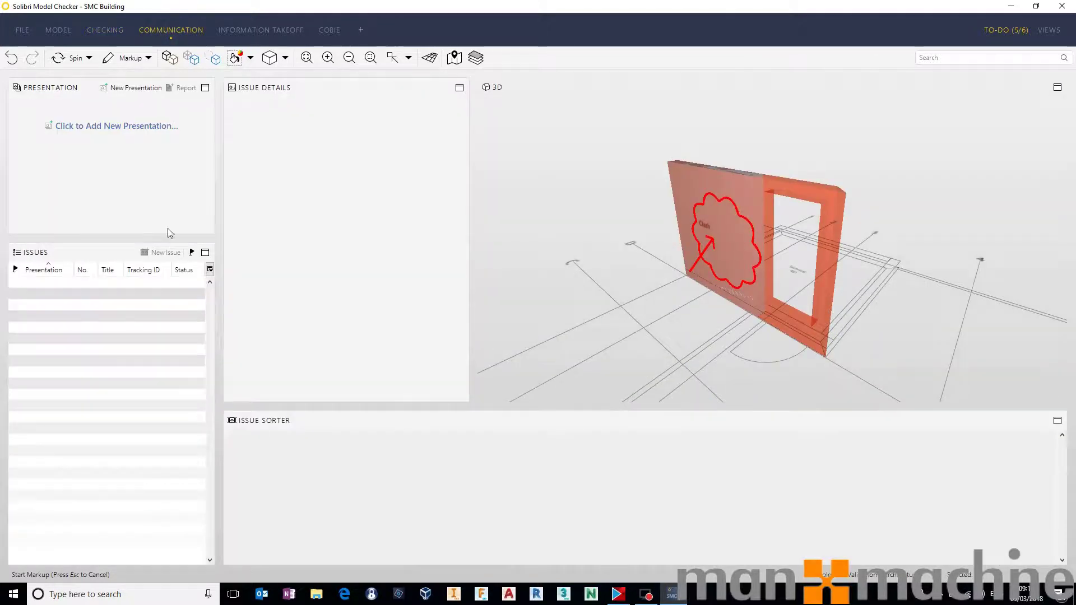
pyautogui.click(141, 130)
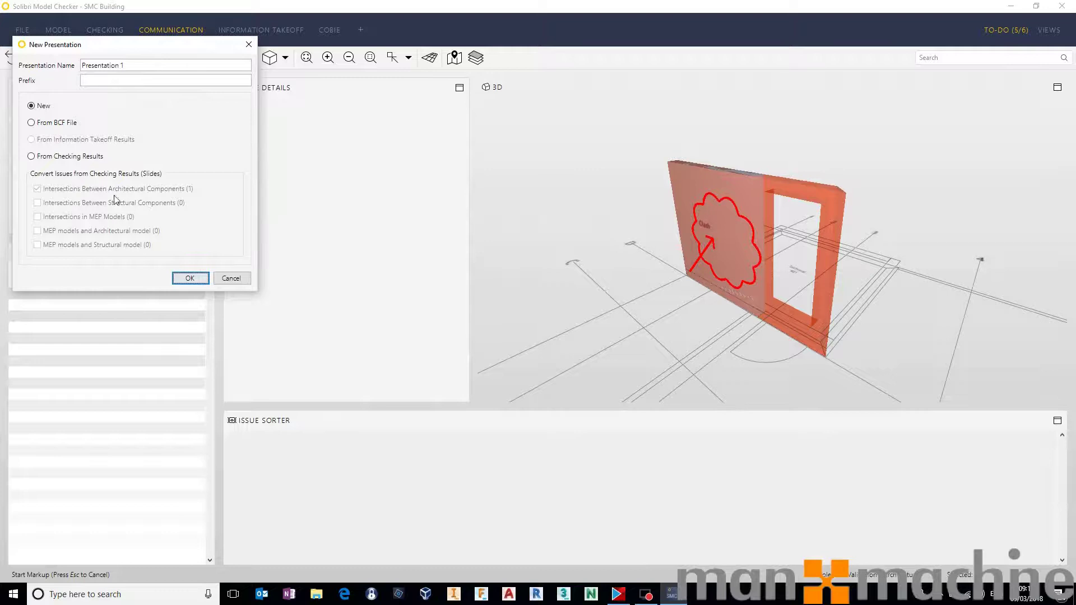
pyautogui.click(84, 156)
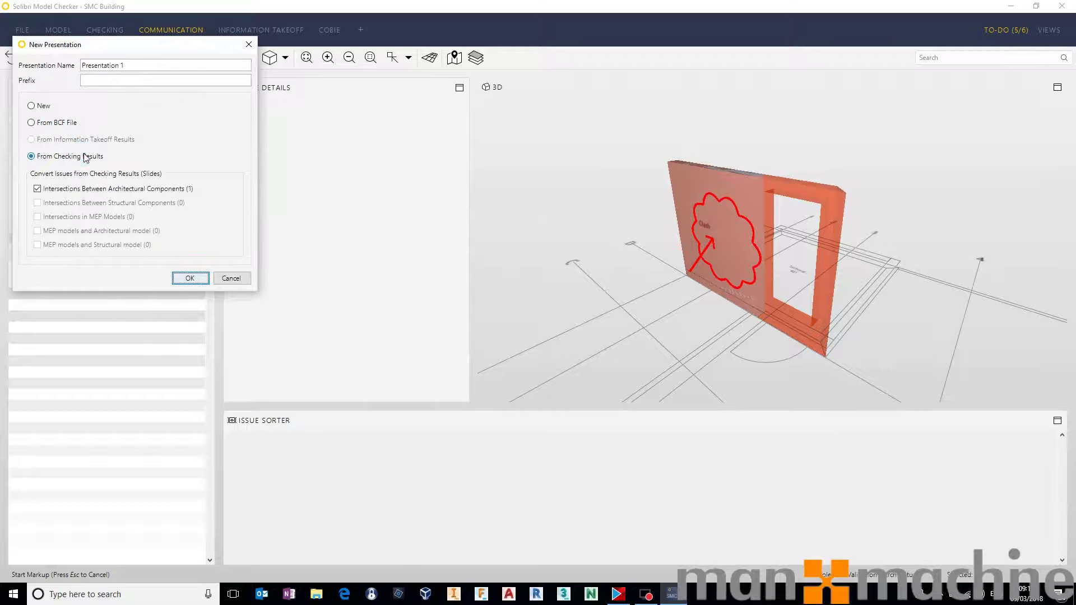
pyautogui.click(190, 278)
pyautogui.click(328, 460)
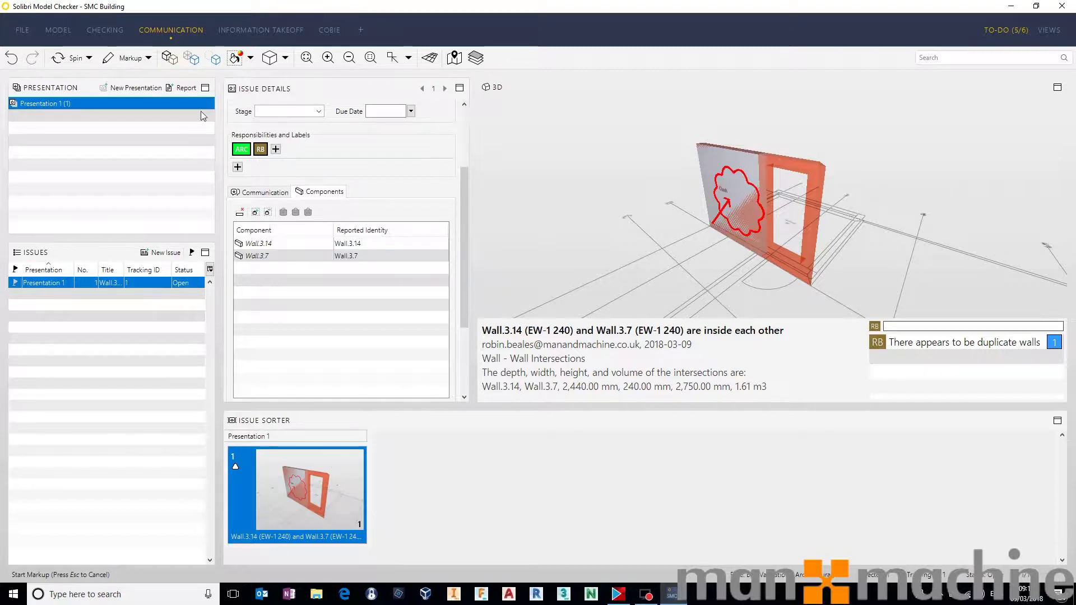
# - Save a Coordination Report (Excel) of the presentation to the Desktop
pyautogui.click(180, 90)
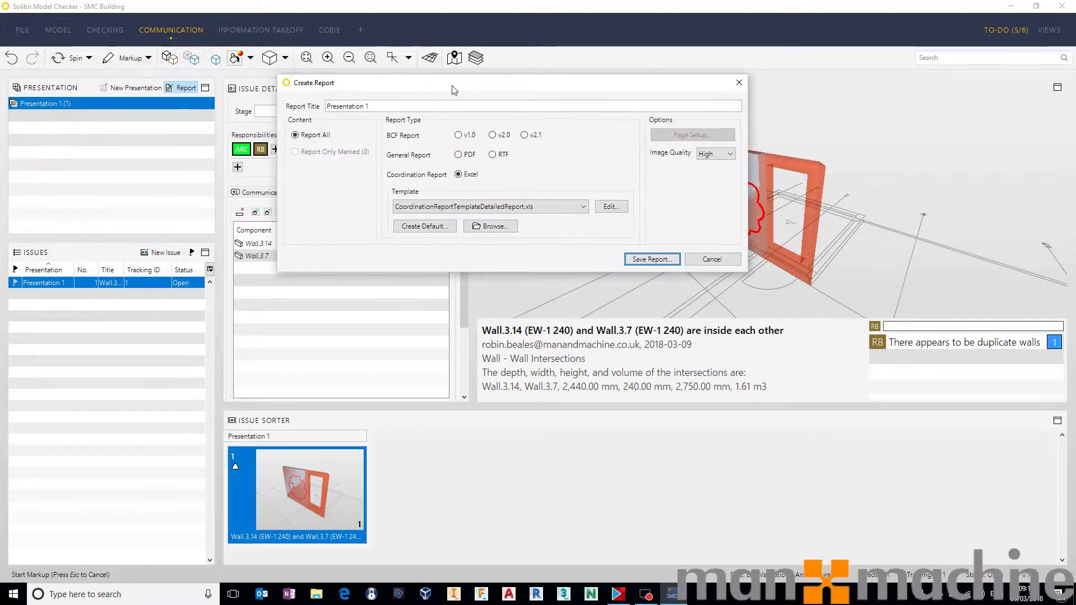
pyautogui.click(492, 135)
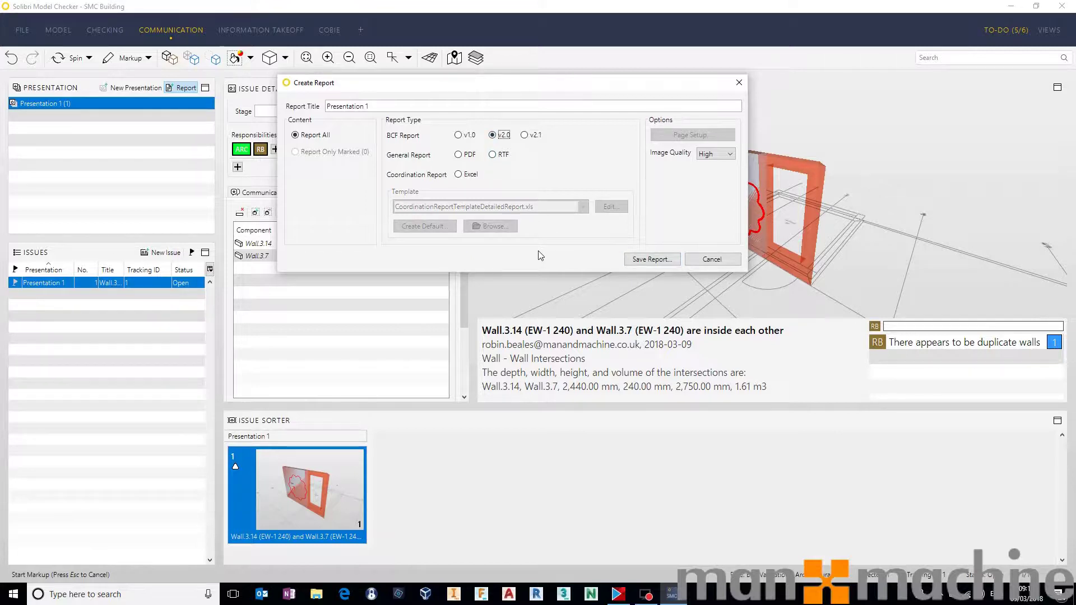
pyautogui.click(459, 155)
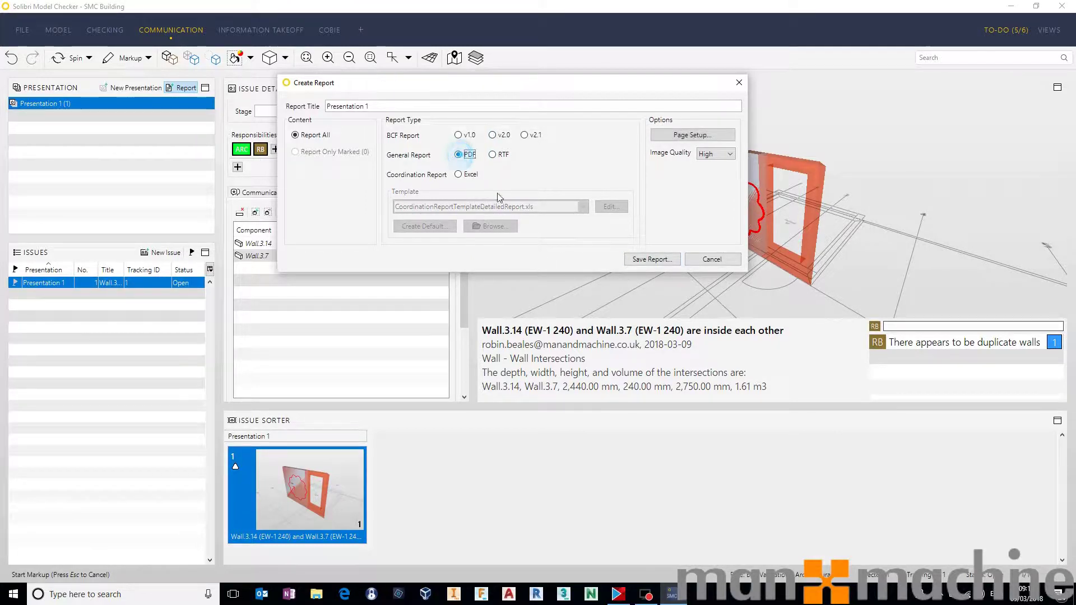
pyautogui.click(459, 174)
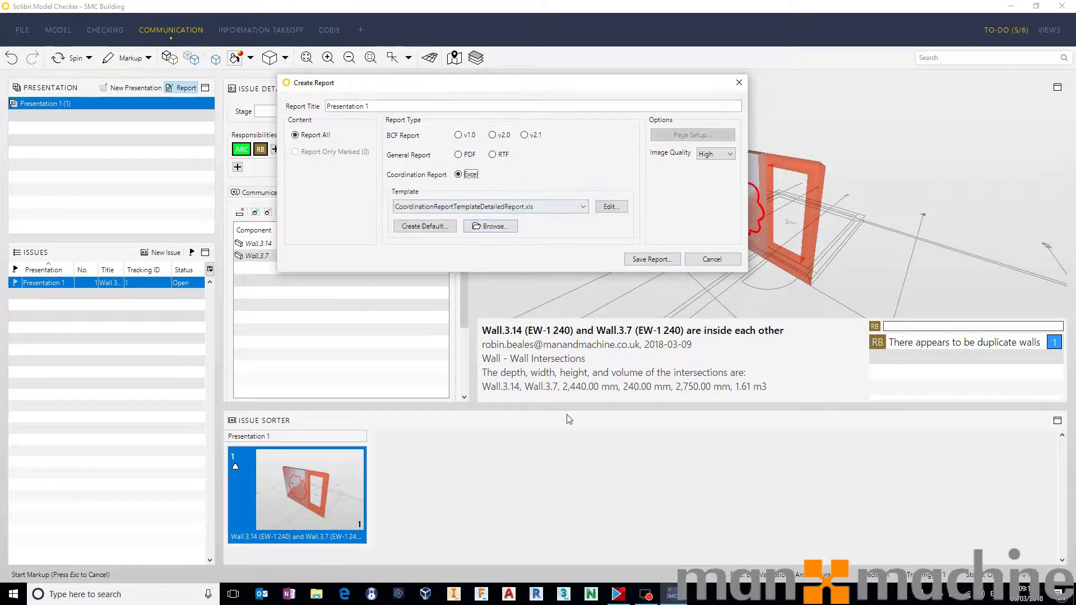
pyautogui.click(645, 259)
pyautogui.click(356, 149)
pyautogui.click(661, 264)
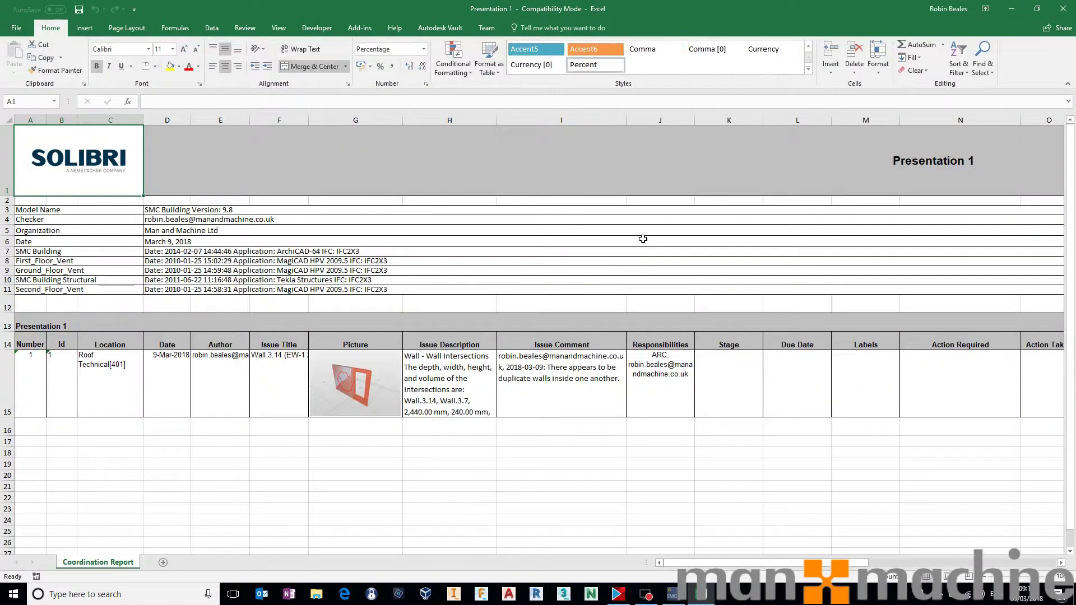
# - Look over the Presentation 1 coordination report in Excel, then return to Solibri Model Checker
pyautogui.scroll(-4, 617, 289)
pyautogui.scroll(4, 611, 283)
pyautogui.hotkey('alt', 'Tab')
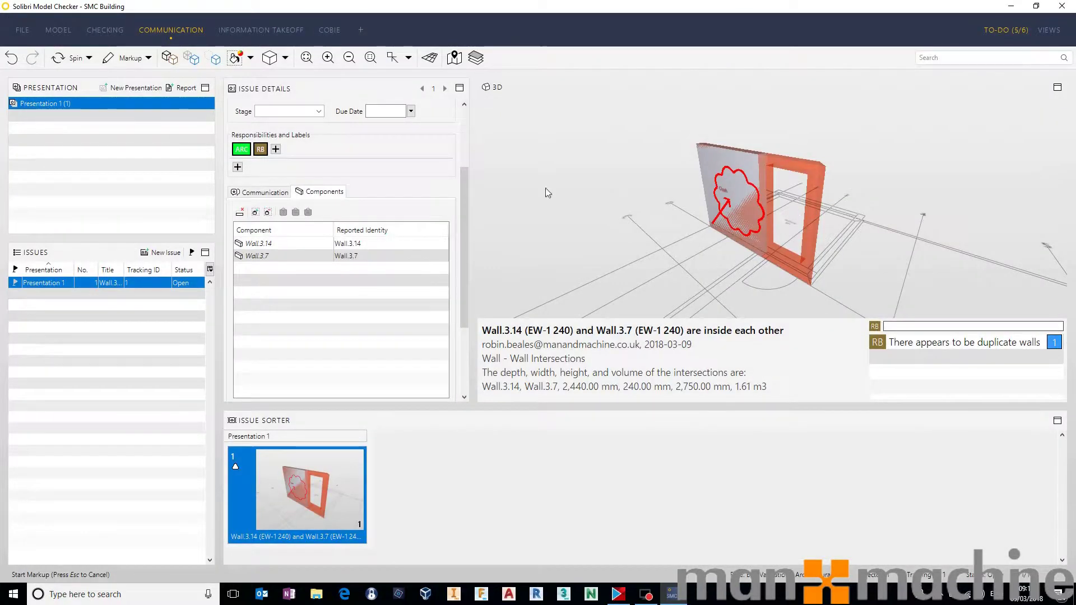
# - In Checking, collapse the Intersections Between Architectural Components ruleset and orbit to the marked-up wall
pyautogui.click(104, 32)
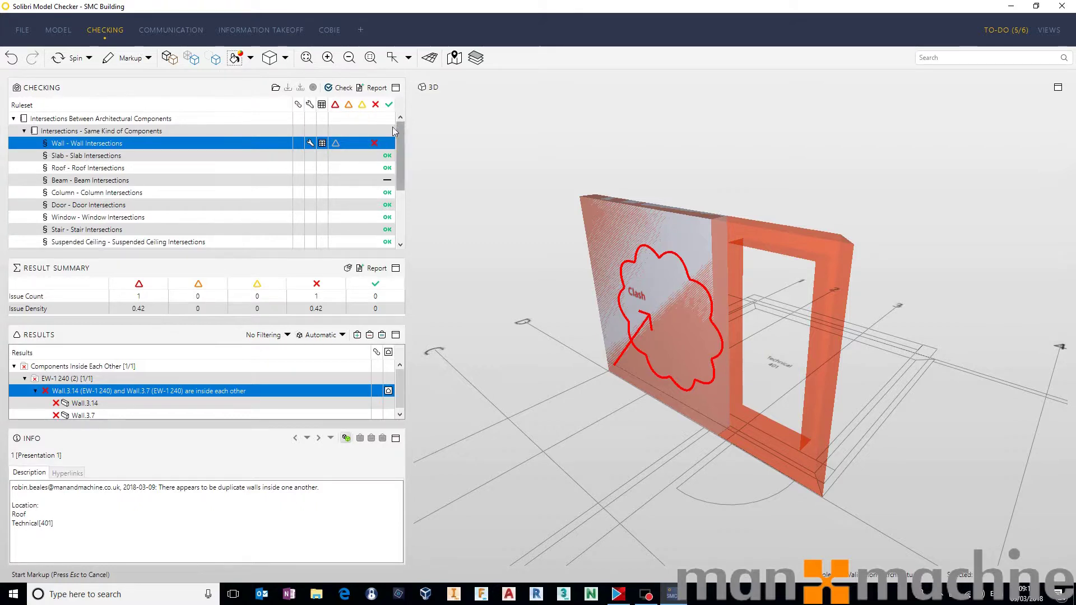
pyautogui.click(25, 130)
pyautogui.click(13, 118)
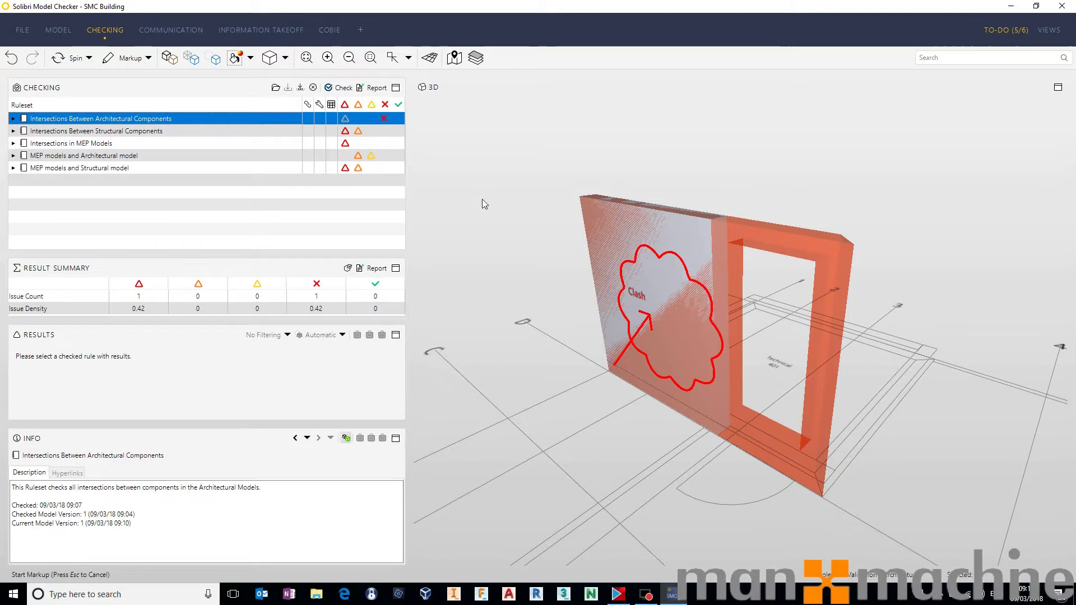
pyautogui.moveTo(708, 317); pyautogui.dragTo(677, 268)
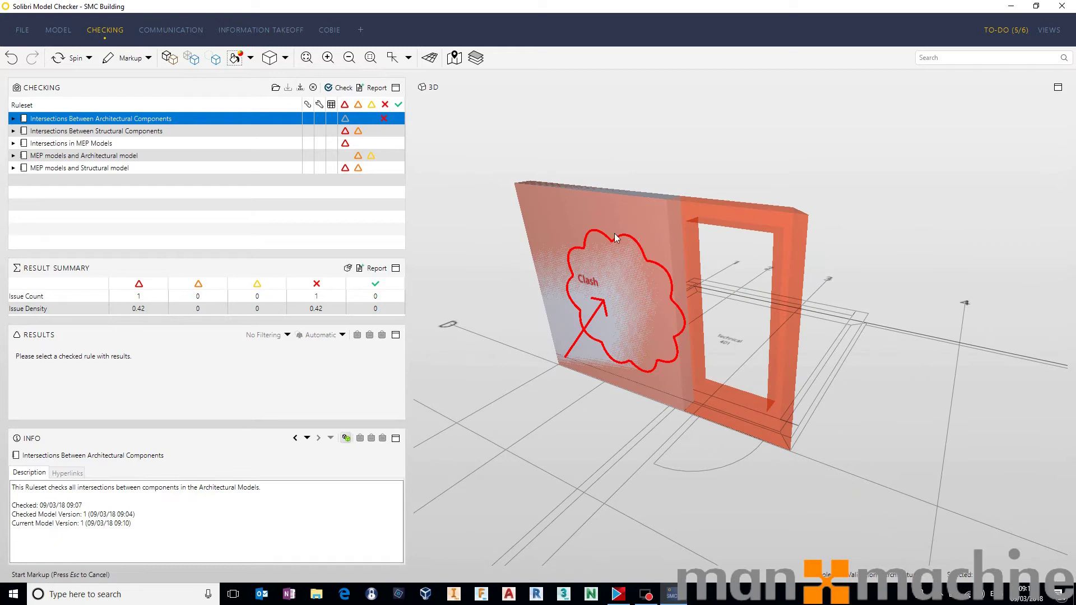